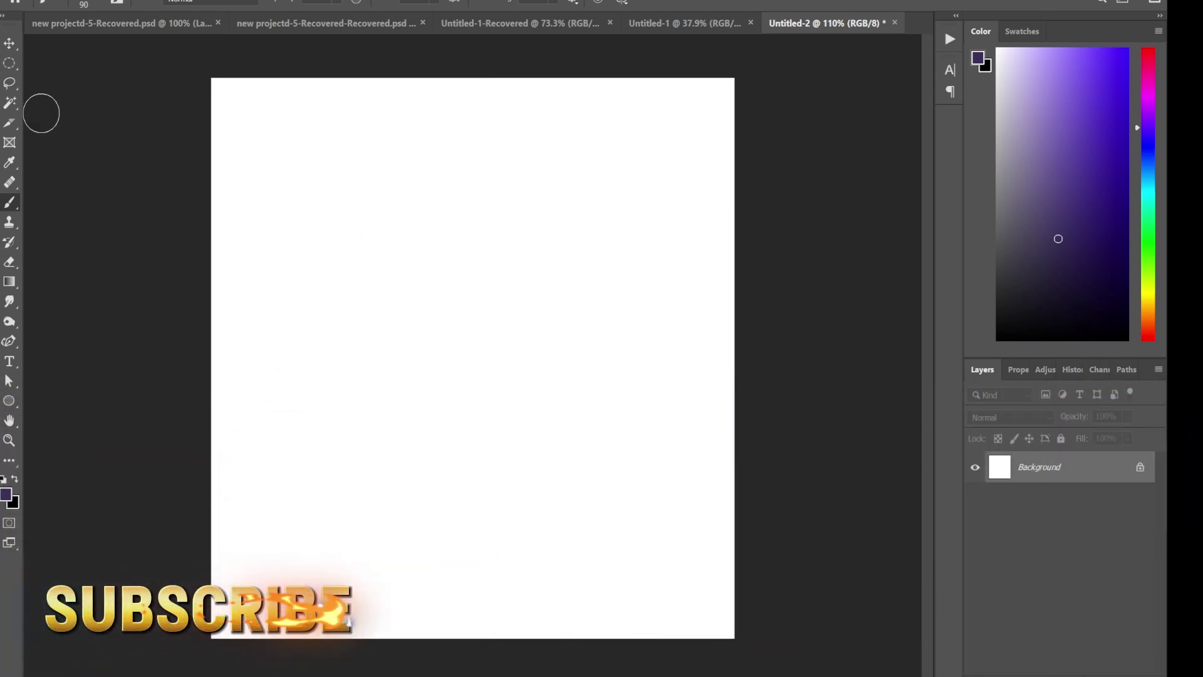
Step: Fill a tall oval selection with purple on a new layer, then add an empty layer above it
left_click(9, 62)
left_click_drag(352, 149, 595, 543)
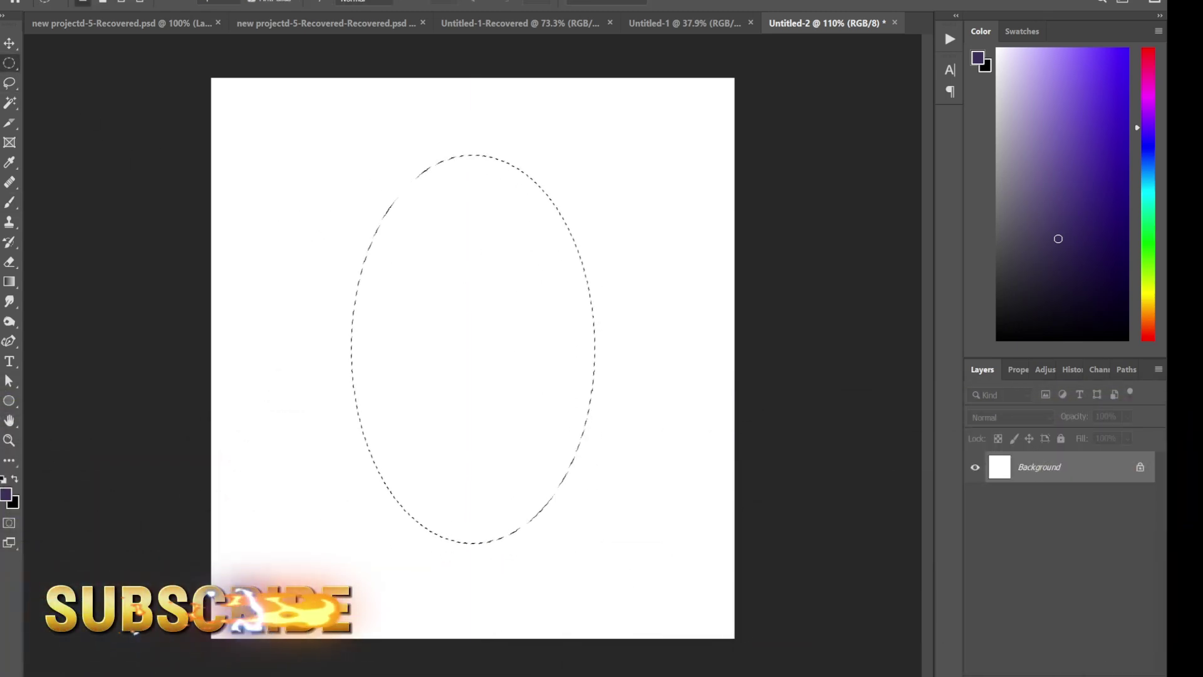
key("ctrl+shift+alt+n")
left_click(1083, 85)
key("alt+BackSpace")
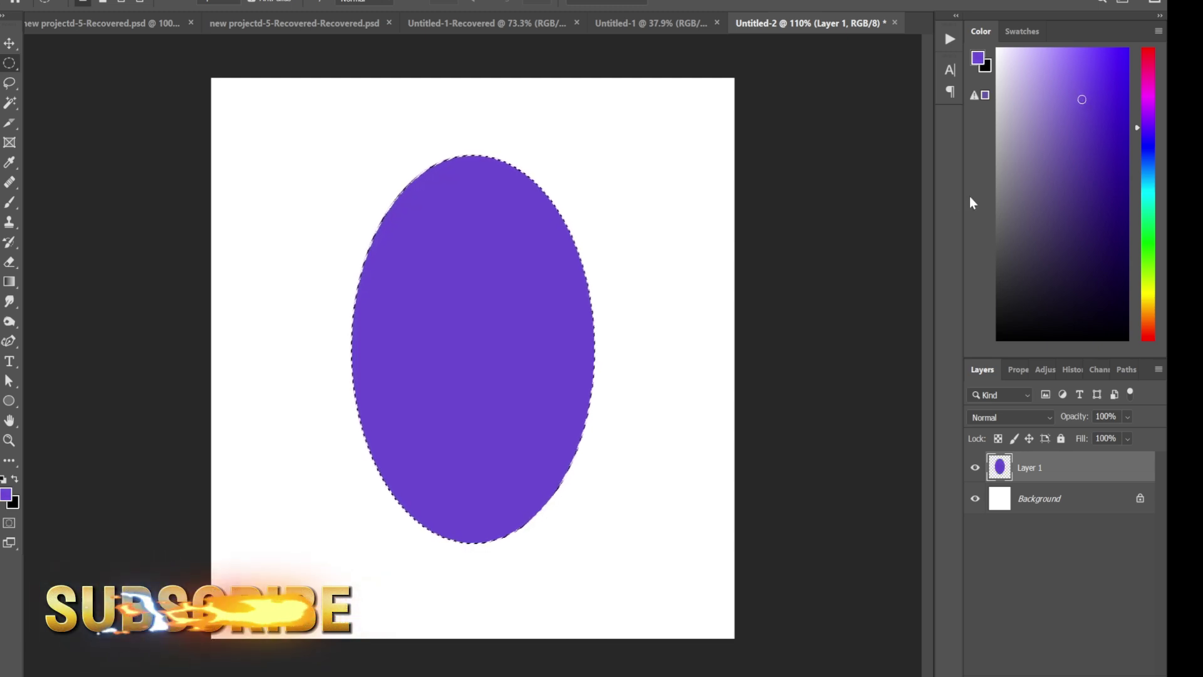
key("ctrl+shift+alt+n")
Step: Deselect, then set Layer 2 to Multiply and clip it to the purple oval
key("ctrl+d")
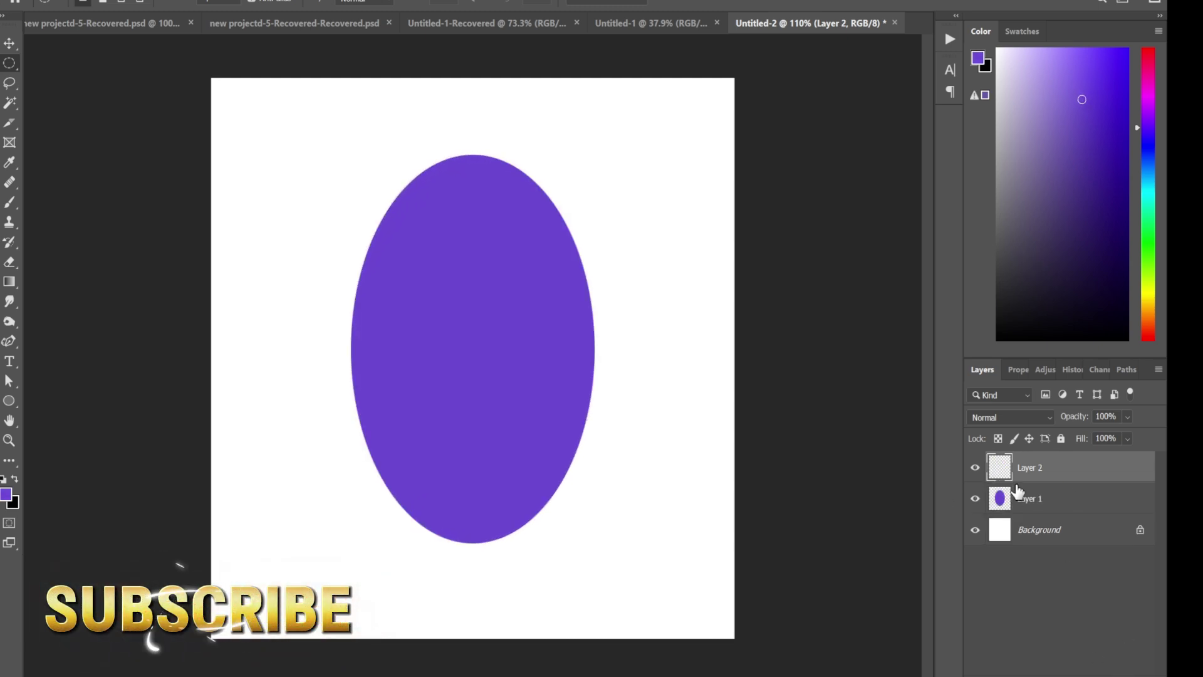
left_click(1009, 416)
left_click(1002, 321)
left_click(1007, 476, "alt")
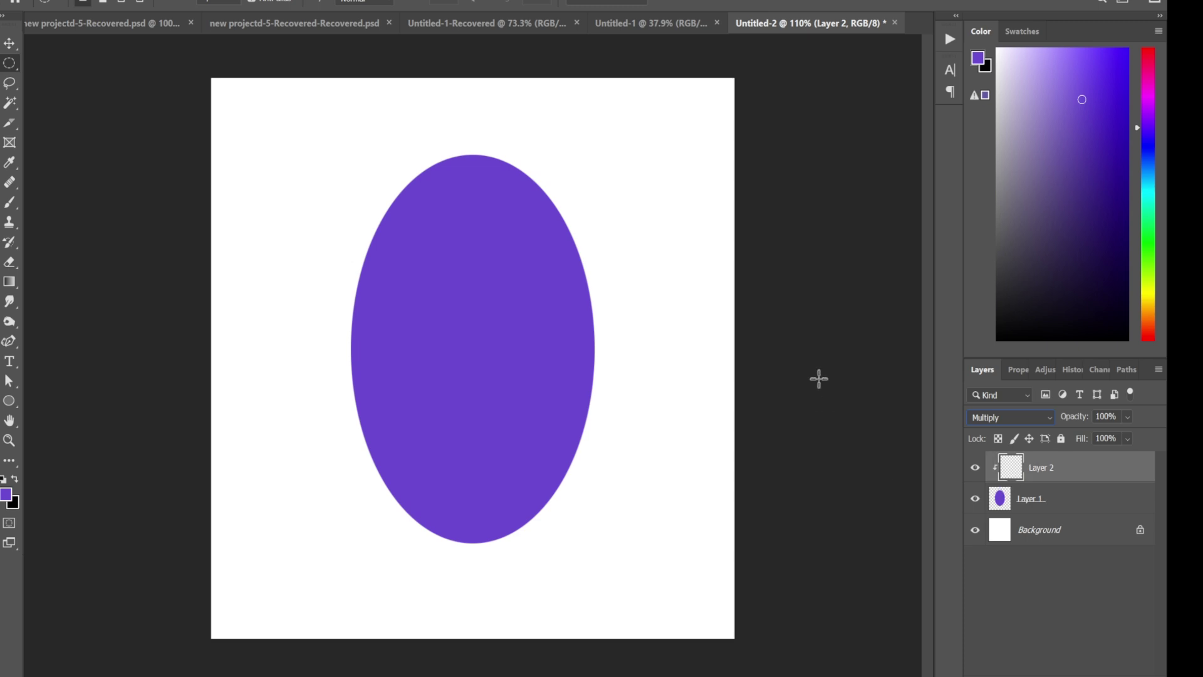
left_click(10, 201)
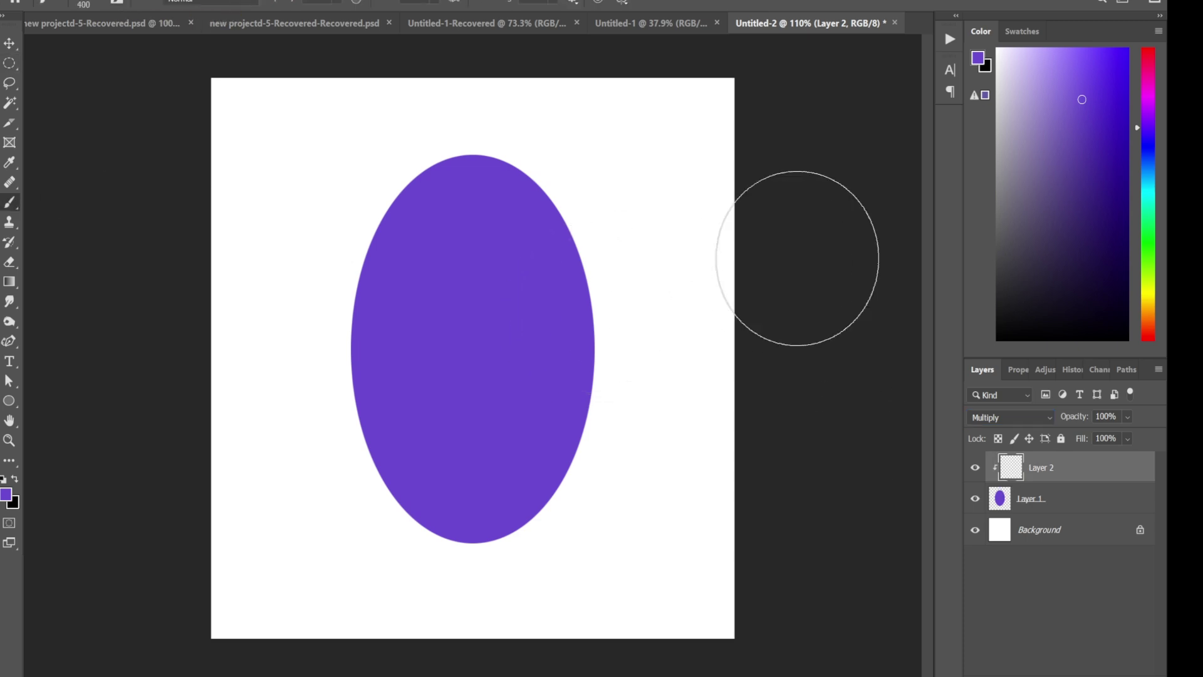
Step: Paint dark purple diagonal shading across the oval's upper left
left_click_drag(534, 134, 338, 510)
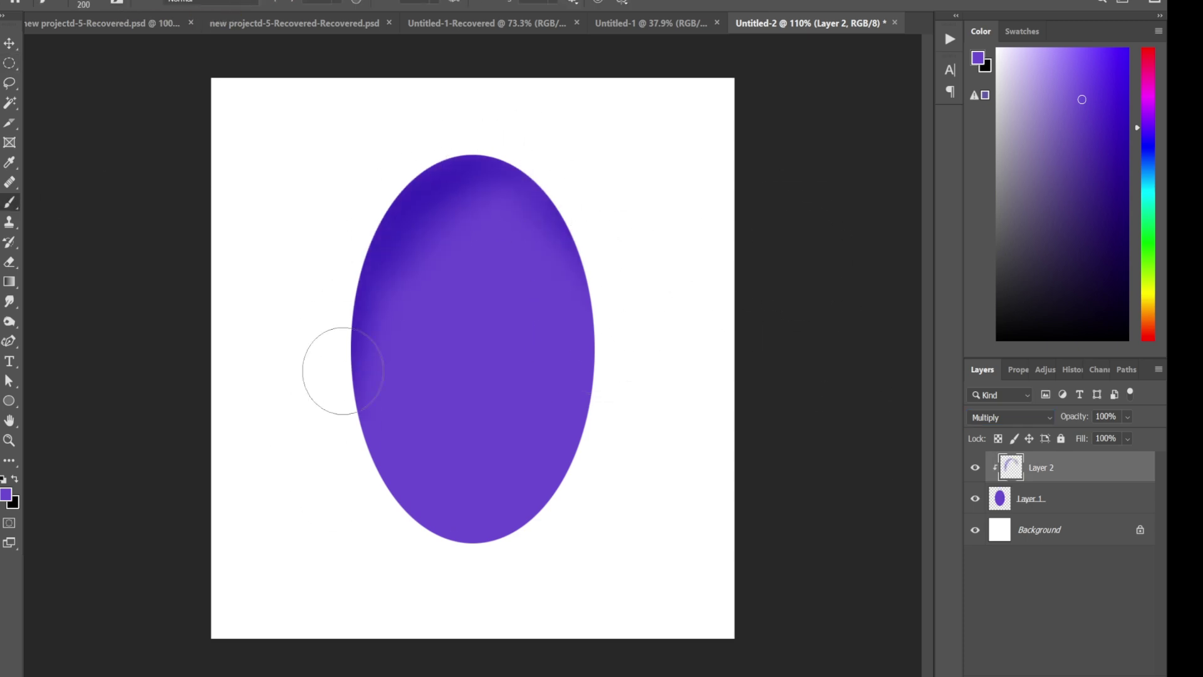
left_click(436, 341, "alt")
left_click_drag(457, 167, 317, 364)
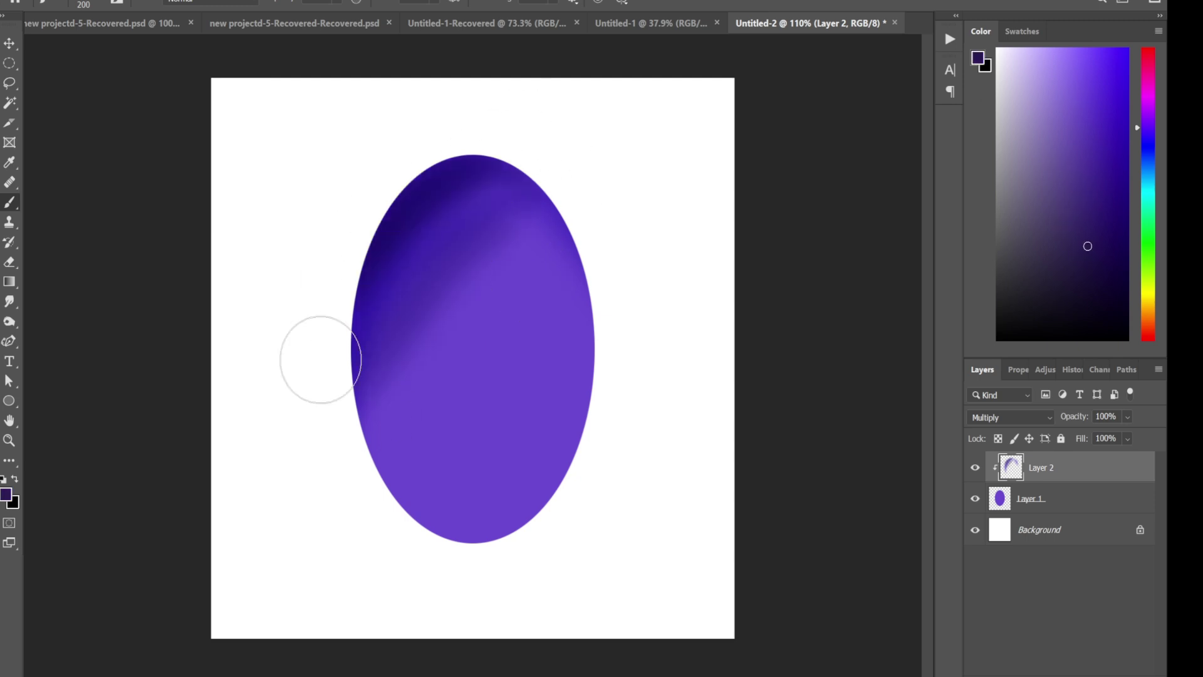
left_click_drag(432, 238, 361, 361)
left_click(448, 175, "alt")
left_click_drag(448, 175, 366, 322)
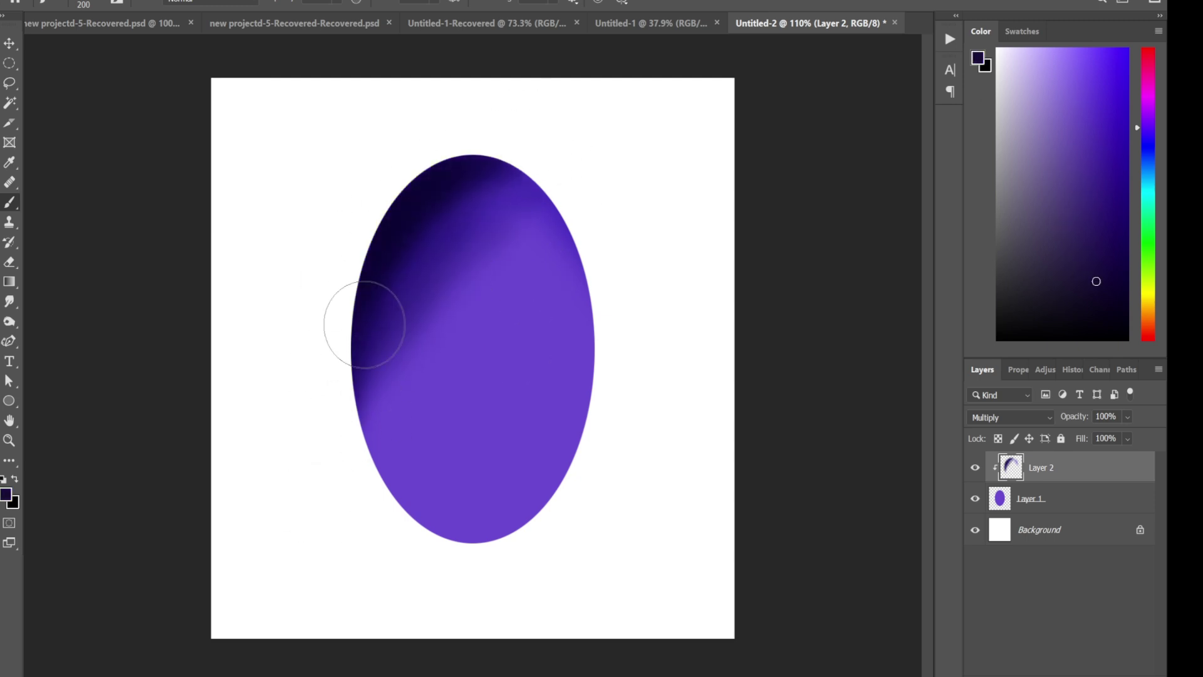
Step: Paint a broad purple band across the oval's middle and add another layer
left_click(502, 266, "alt")
key("bracketright")
left_click_drag(360, 413, 634, 142)
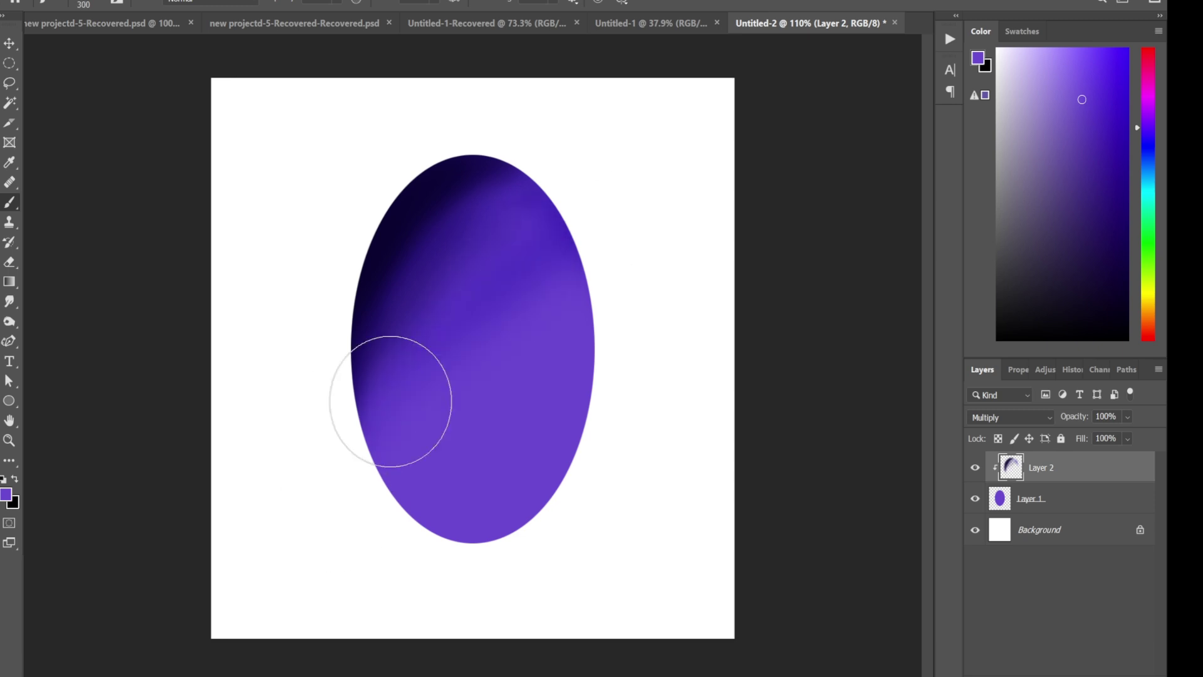
key("bracketright")
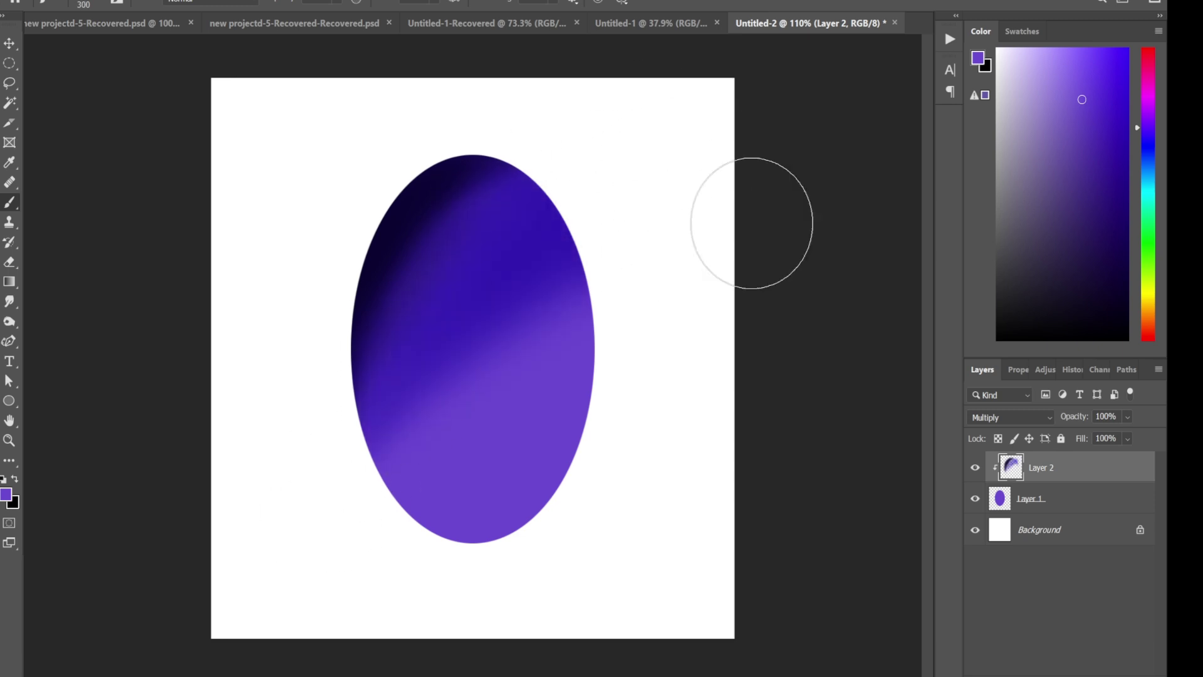
key("ctrl+shift+alt+n")
Step: Set Layer 3 to Screen and paint light diagonal streaks across the oval
left_click(1010, 417)
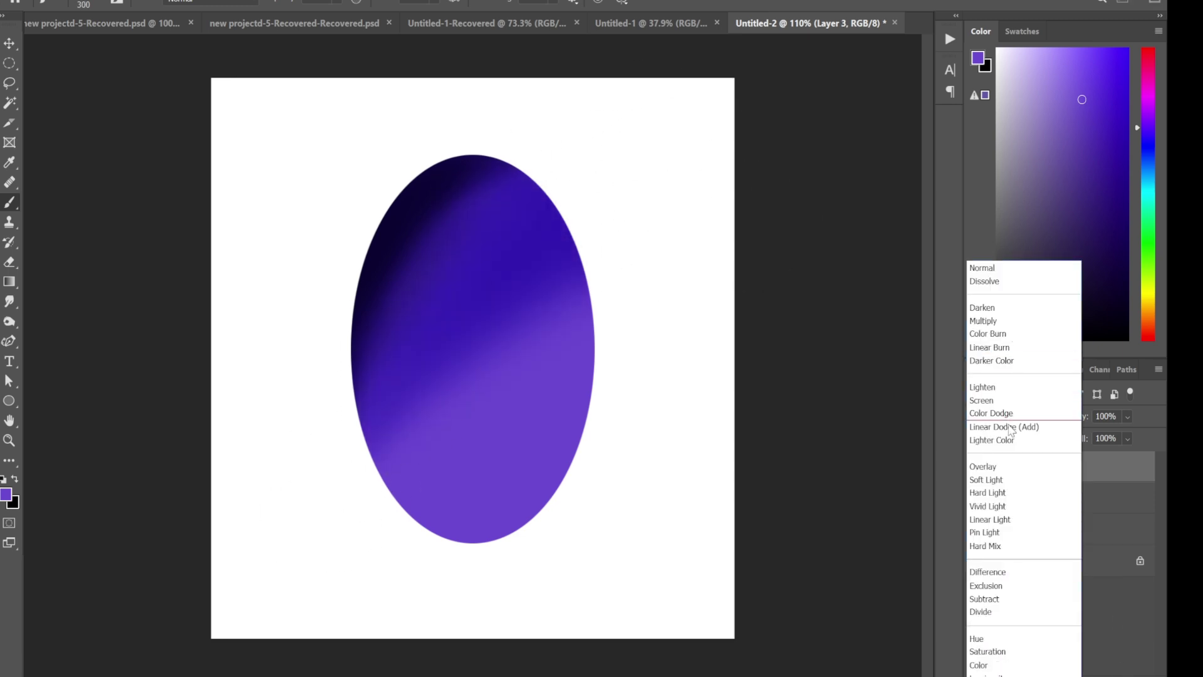
left_click(998, 398)
left_click_drag(303, 483, 698, 234)
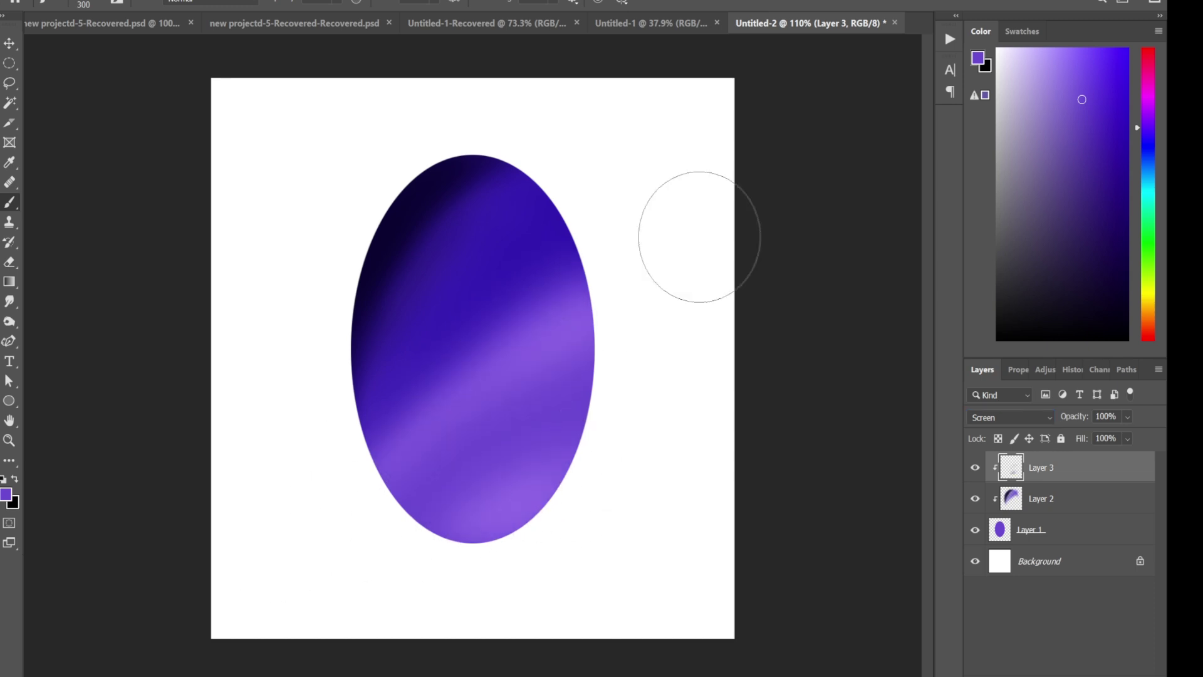
left_click_drag(397, 389, 500, 416)
left_click_drag(502, 495, 645, 382)
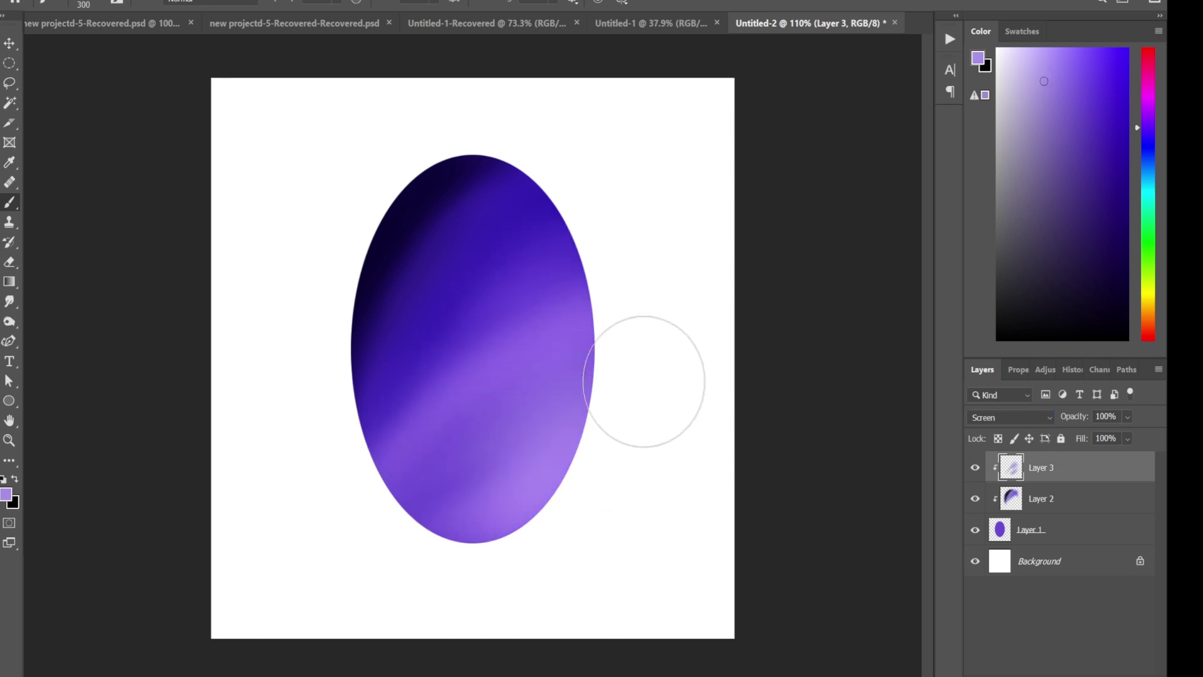
Step: Brighten the oval's lower right with light lavender strokes
left_click(464, 482, "alt")
left_click_drag(482, 477, 618, 382)
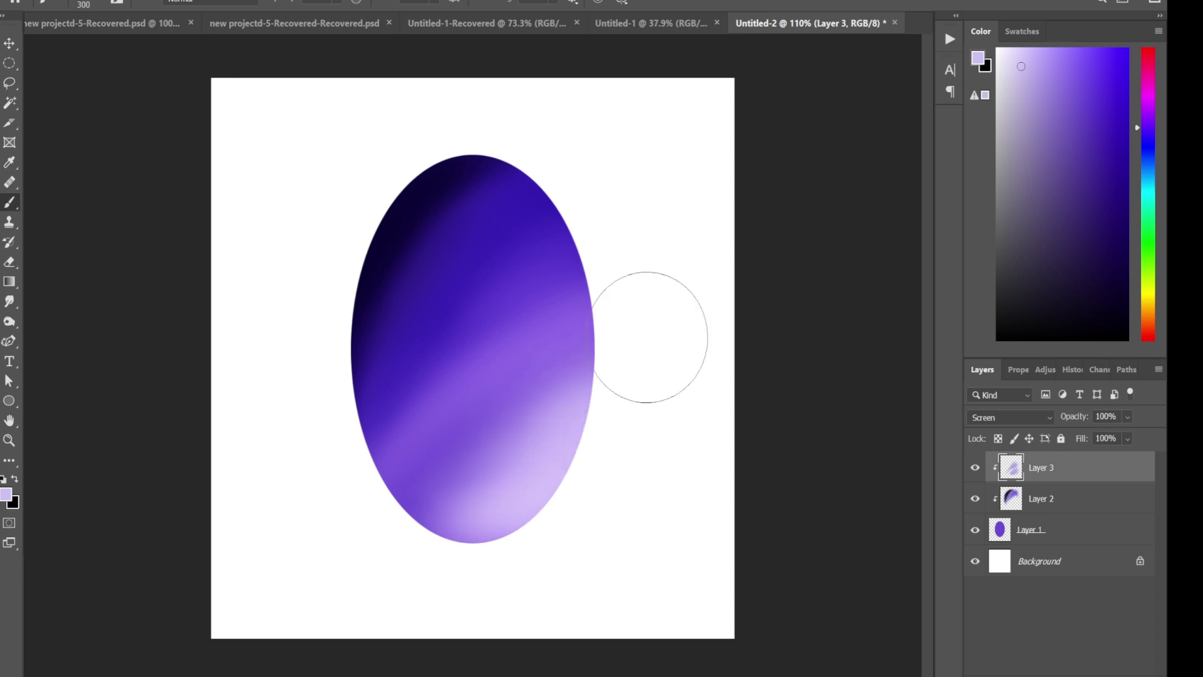
left_click_drag(537, 282, 551, 301)
key("ctrl+z")
key("bracketleft")
key("bracketleft")
key("bracketleft")
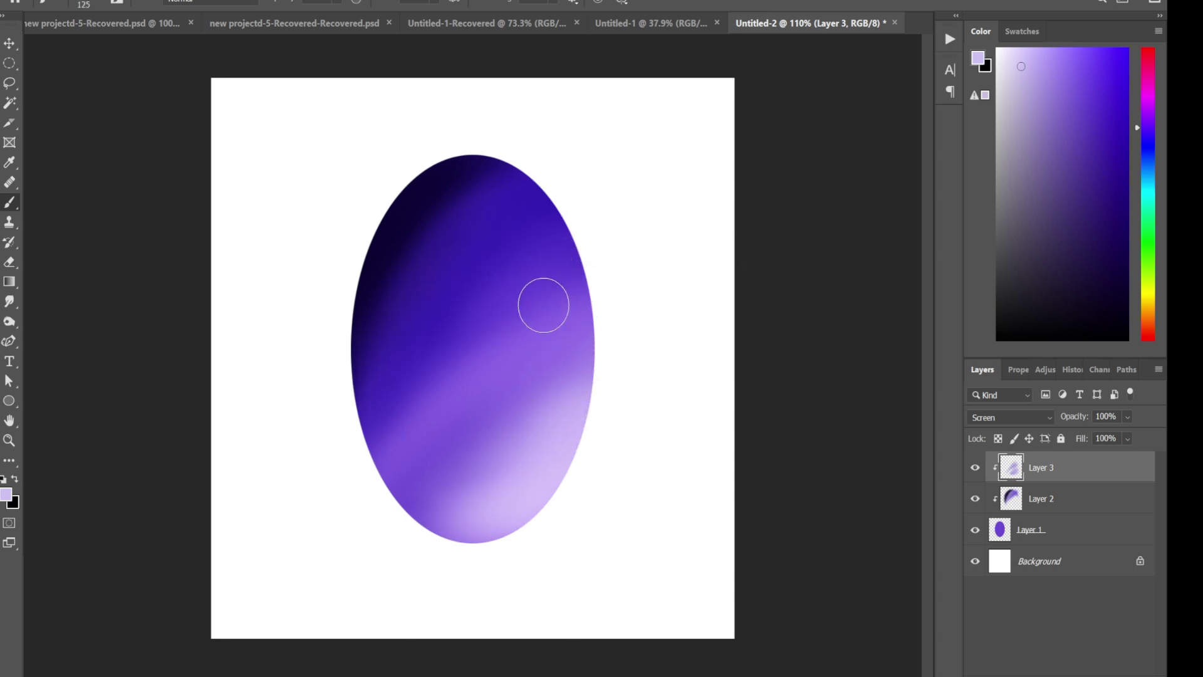
Step: Paint soft pale streaks on the oval's upper left, then reselect the dark shading layer
left_click(473, 248, "alt")
left_click_drag(524, 224, 415, 321)
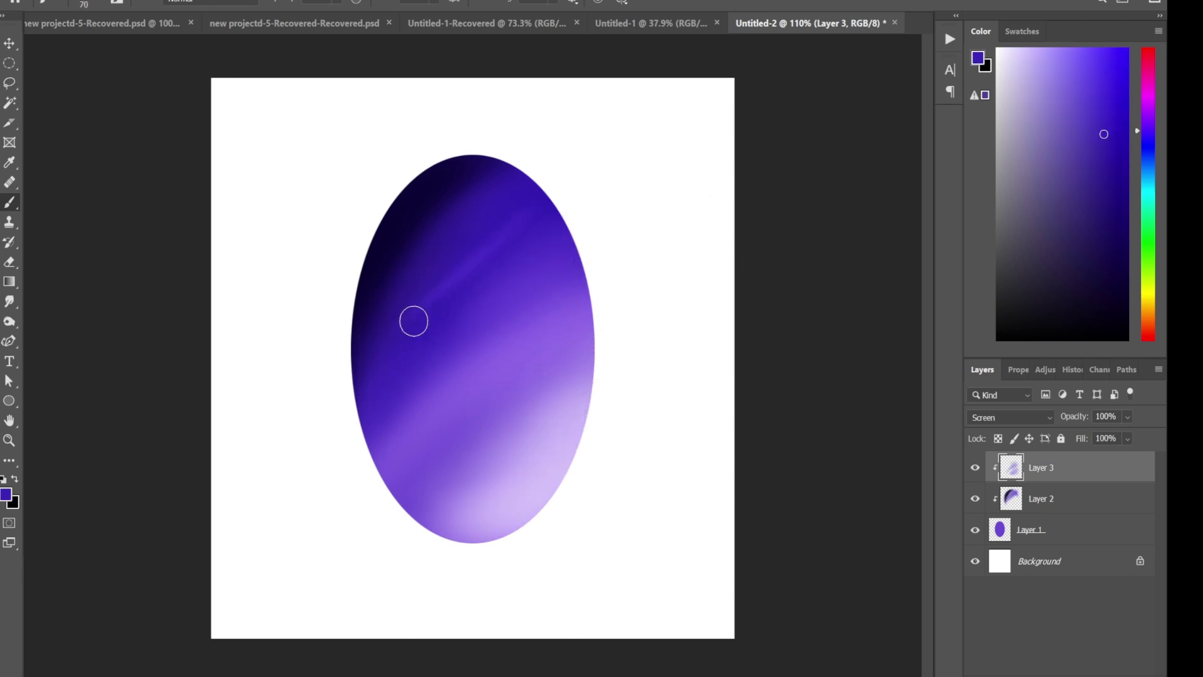
key("bracketright")
key("ctrl+z")
mouse_move(510, 237)
left_mouse_down()
mouse_move(444, 274)
mouse_move(486, 200)
left_mouse_up()
left_click(396, 243, "alt")
left_click(395, 272, "alt")
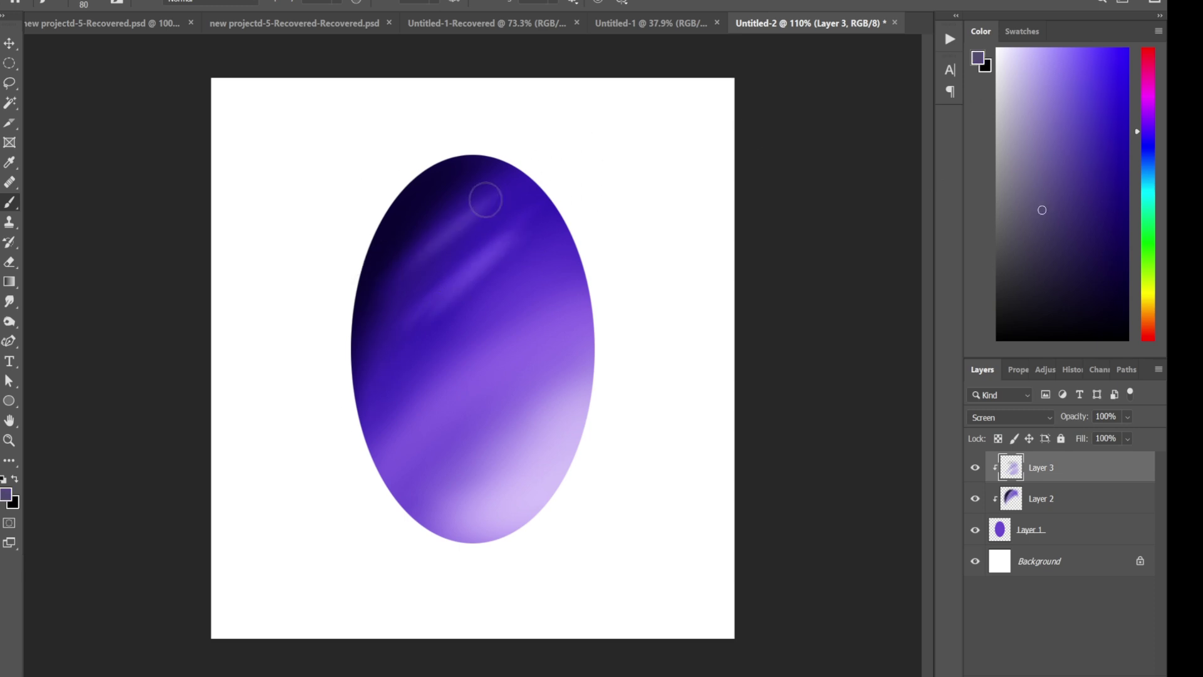
left_click(1040, 498)
left_click(1067, 259)
Step: Darken the streak near the oval's top and add a new Color Dodge layer
key("bracketright")
key("bracketright")
key("bracketright")
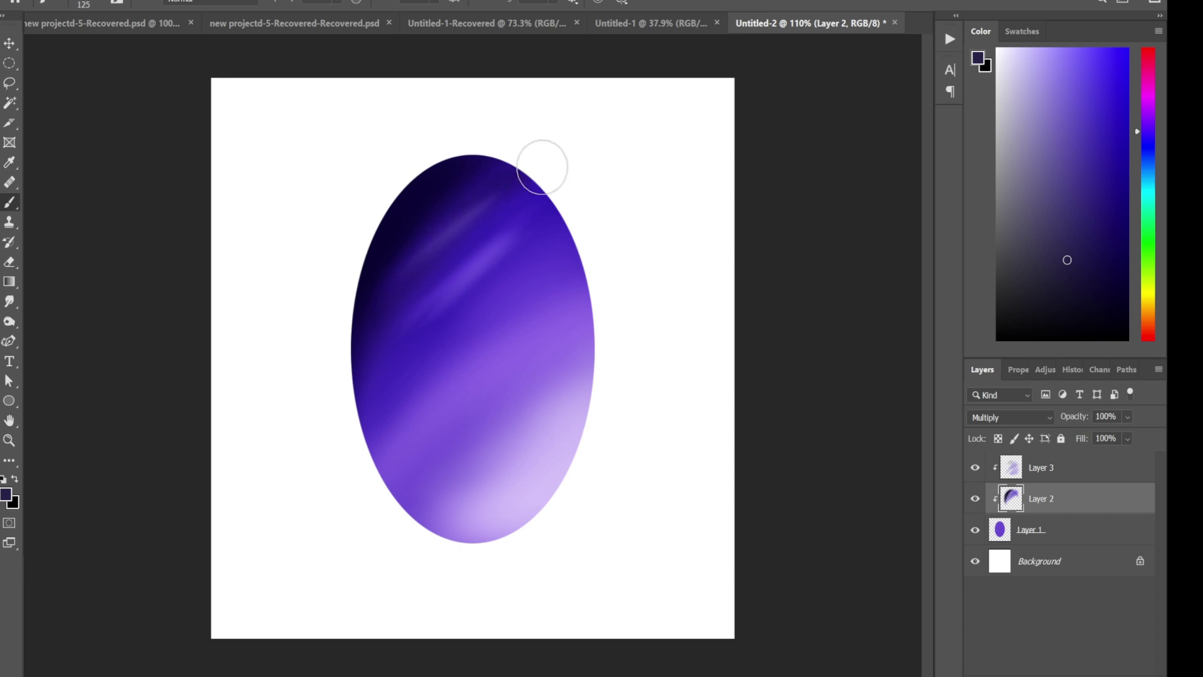
left_click_drag(537, 166, 476, 188)
key("ctrl+shift+alt+n")
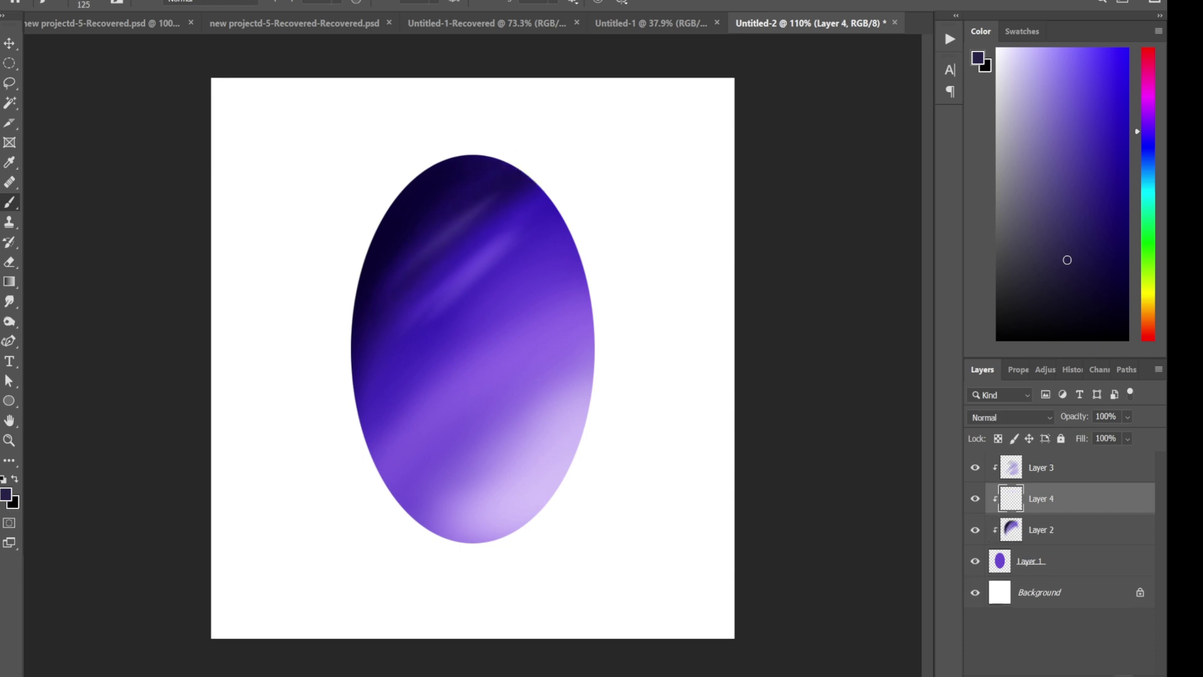
left_click(1010, 418)
left_click(504, 371, "alt")
Step: Paint a glowing diagonal streak and light strokes at the oval's lower right
key("bracketleft")
key("bracketleft")
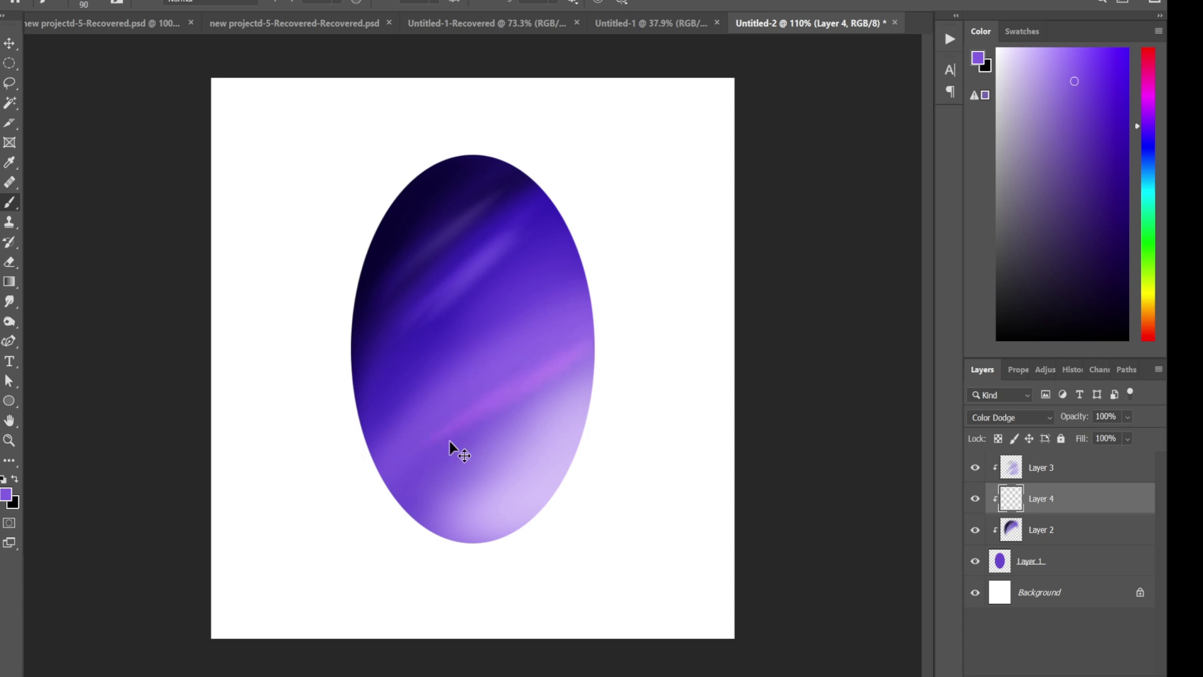
left_click_drag(416, 451, 577, 320)
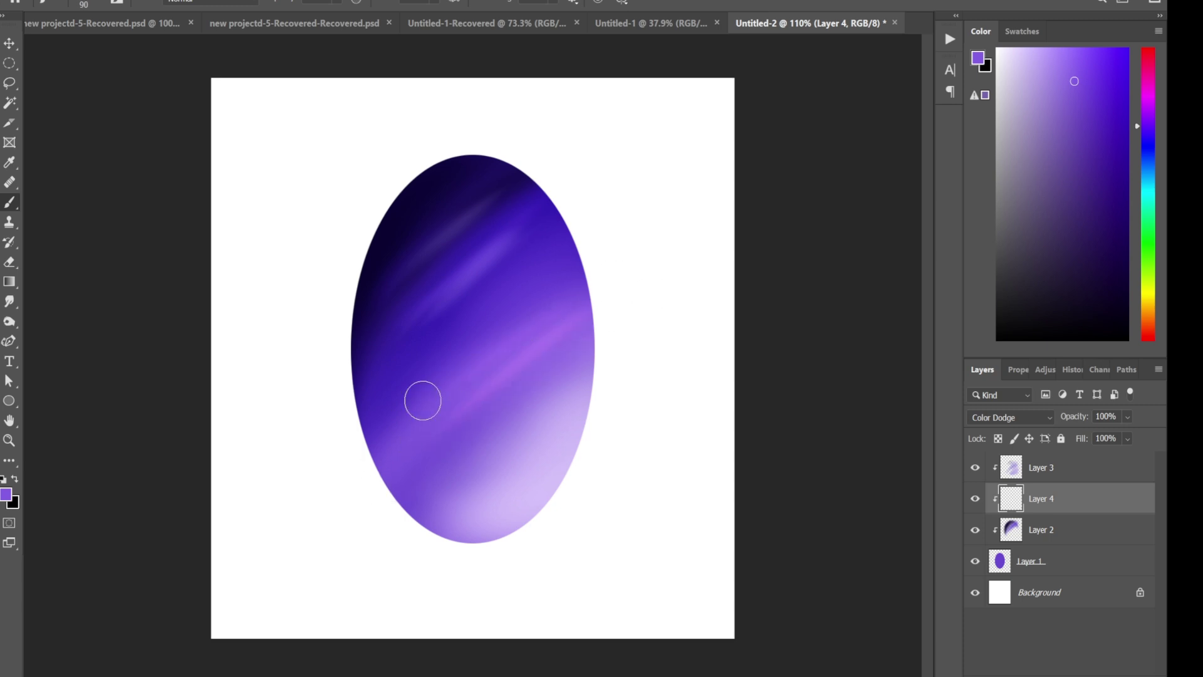
left_click(511, 447, "alt")
left_click_drag(464, 532, 564, 432)
left_click_drag(492, 552, 455, 459)
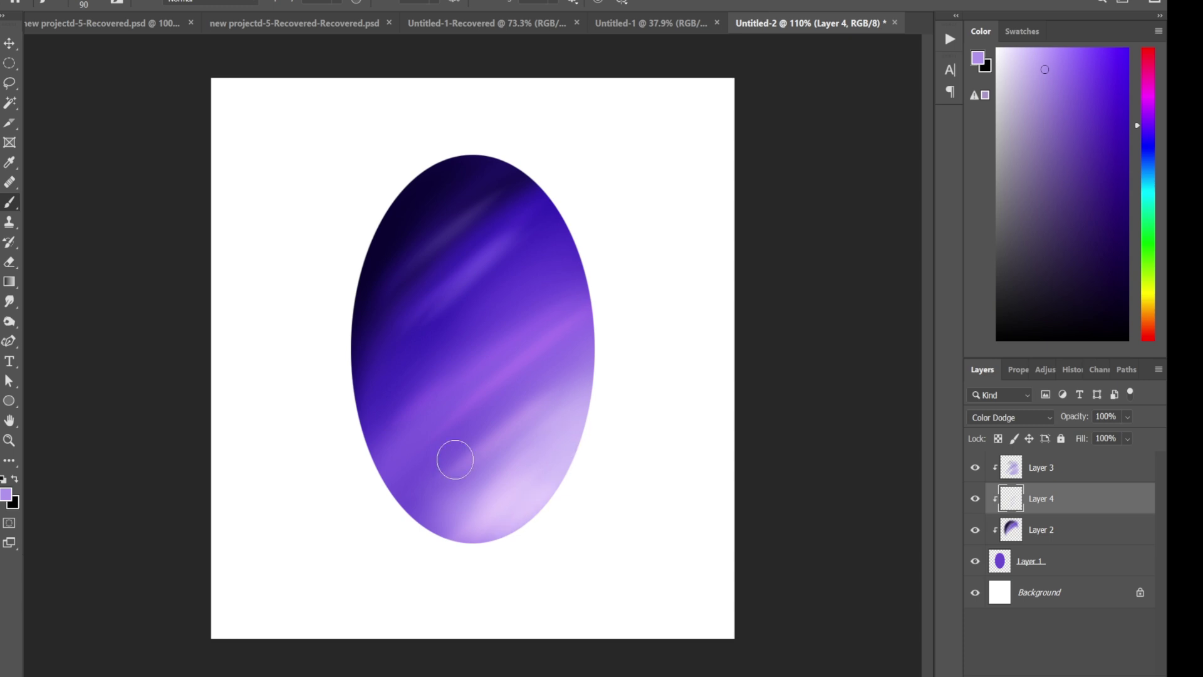
Step: Pick a magenta shade and paint a pink diagonal streak across the oval's centre
left_click(1019, 235)
left_click(445, 355, "alt")
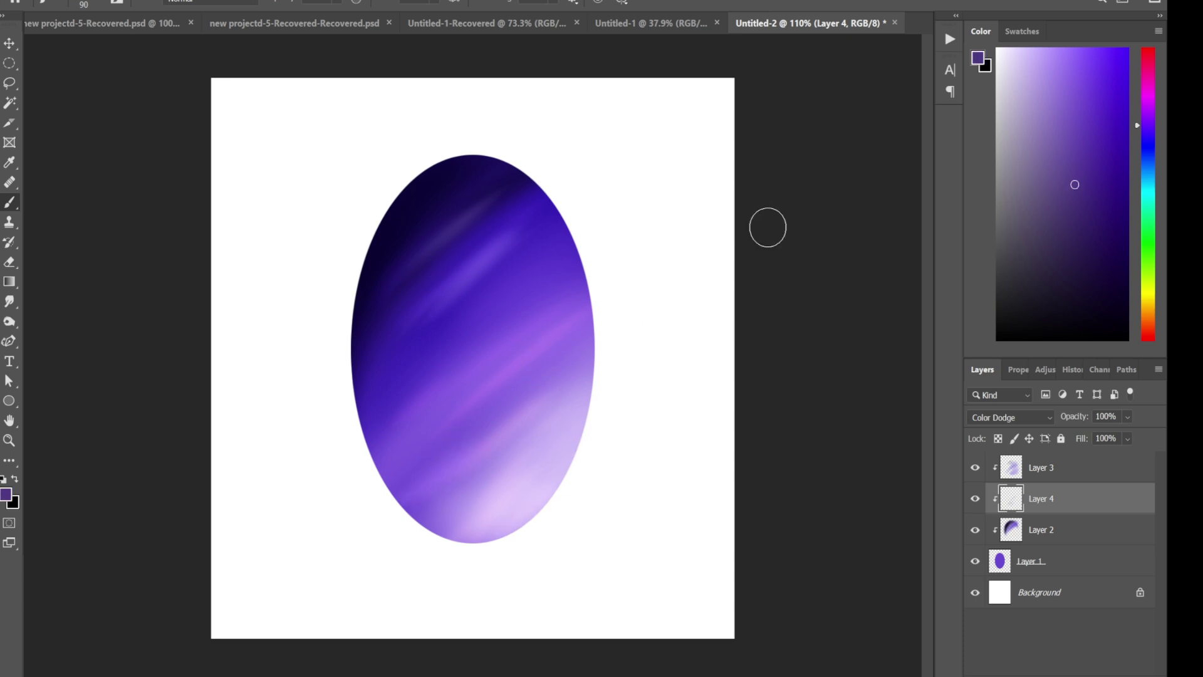
left_click(499, 344, "alt")
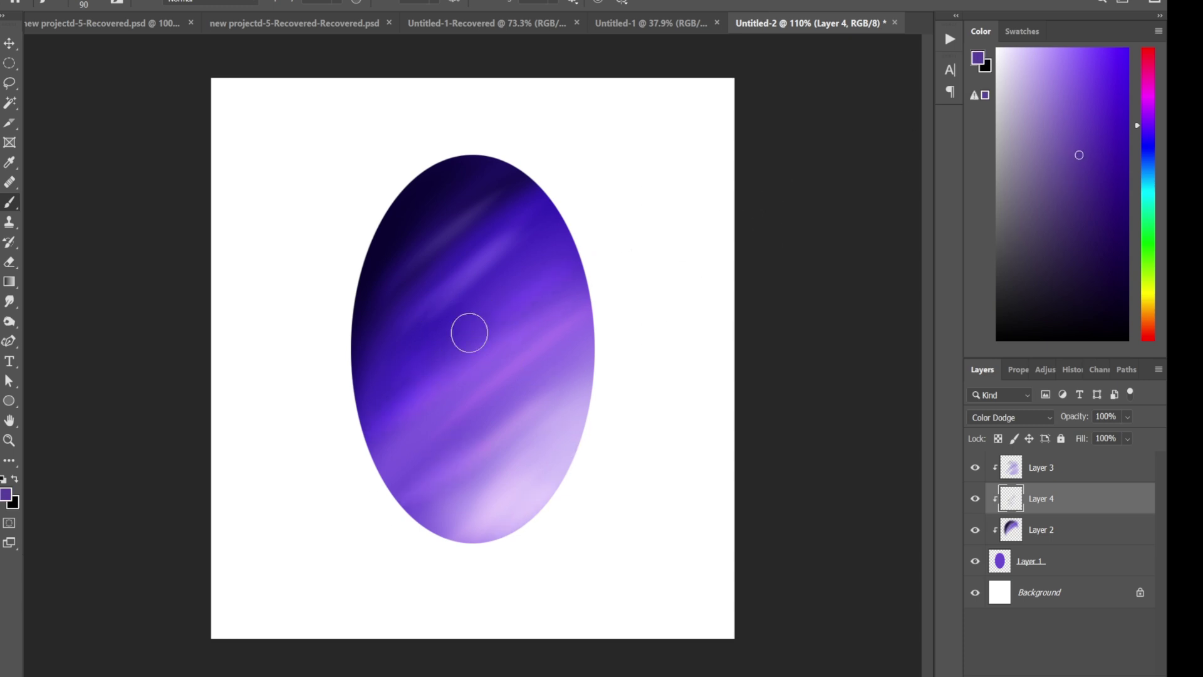
left_click(464, 376, "alt")
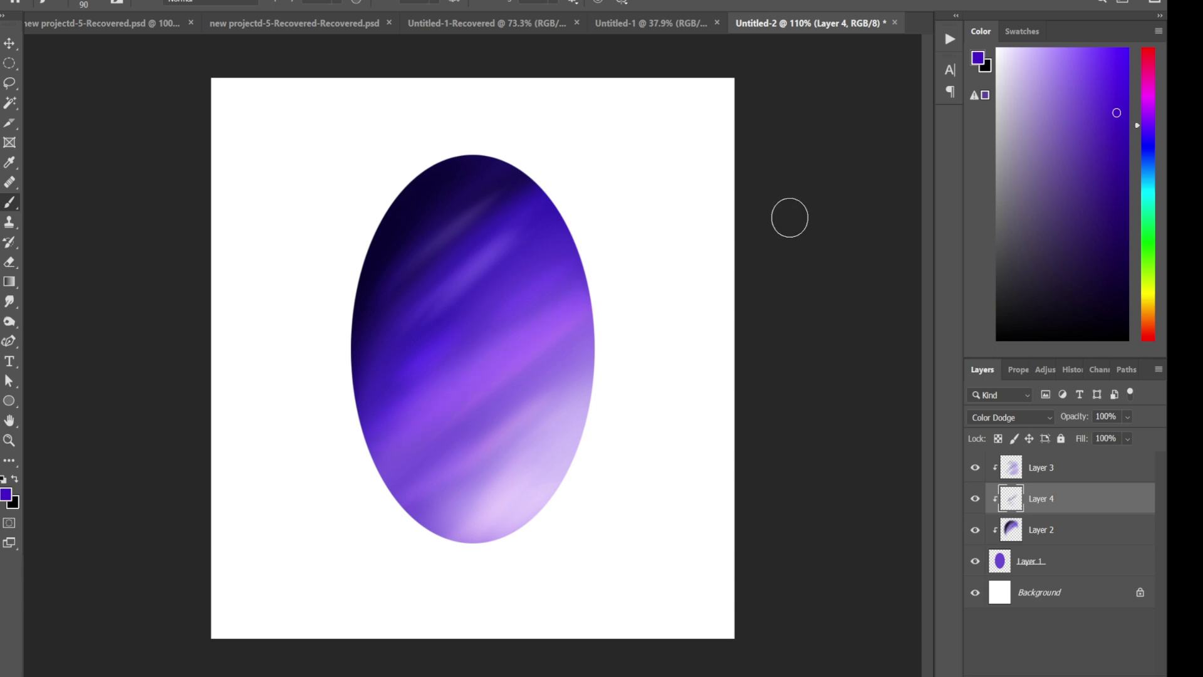
left_click(1148, 71)
left_click(1075, 134)
left_click_drag(445, 422, 470, 401)
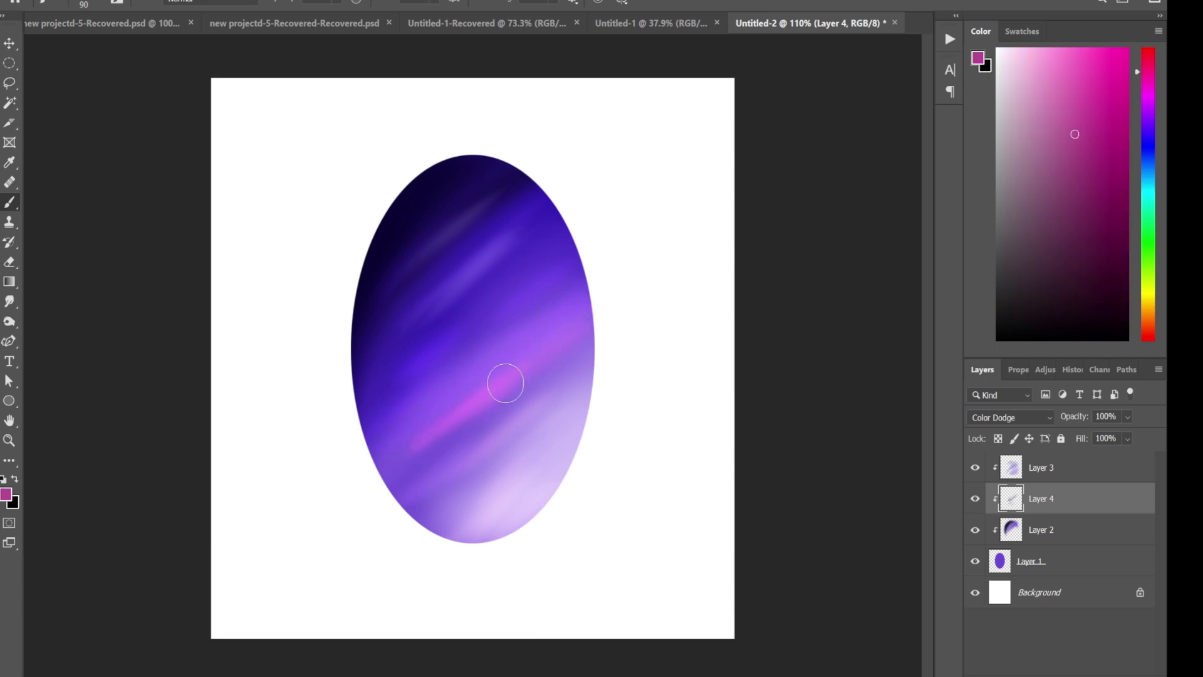
Step: Undo the pink centre stroke, zoom the canvas out, and add a new layer on top
left_click(1064, 195)
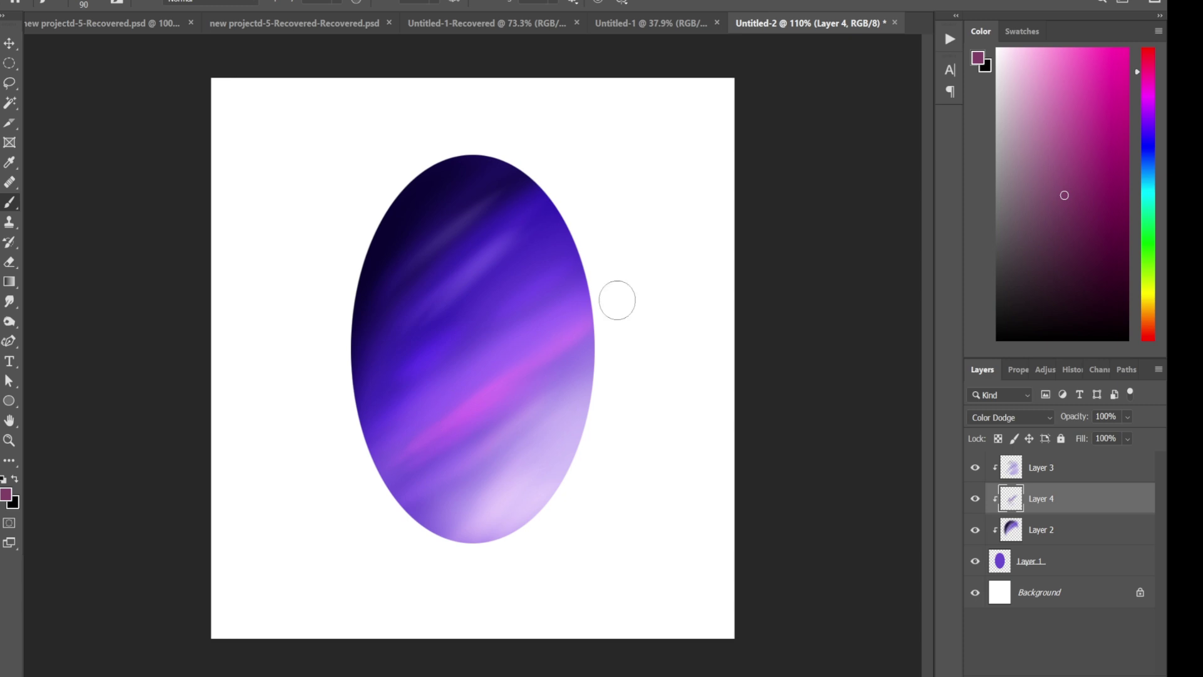
key("ctrl+minus")
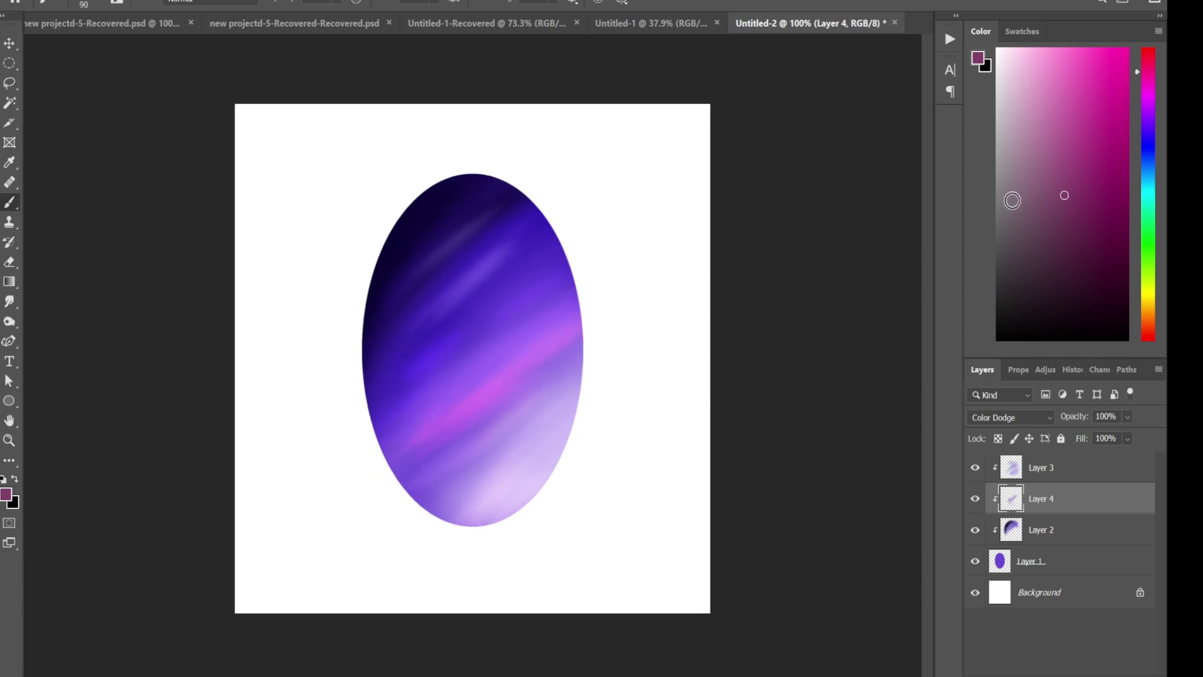
left_click(1057, 265)
key("bracketright")
key("bracketright")
key("bracketright")
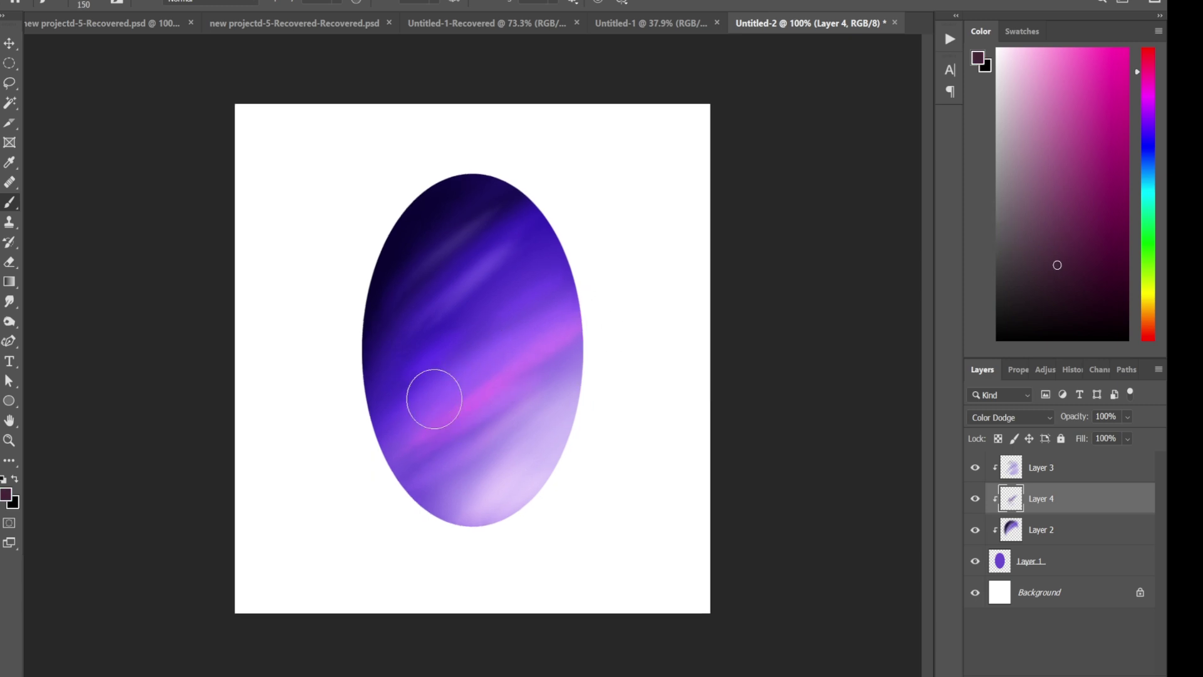
left_click(1099, 302)
key("ctrl+z")
key("ctrl+minus")
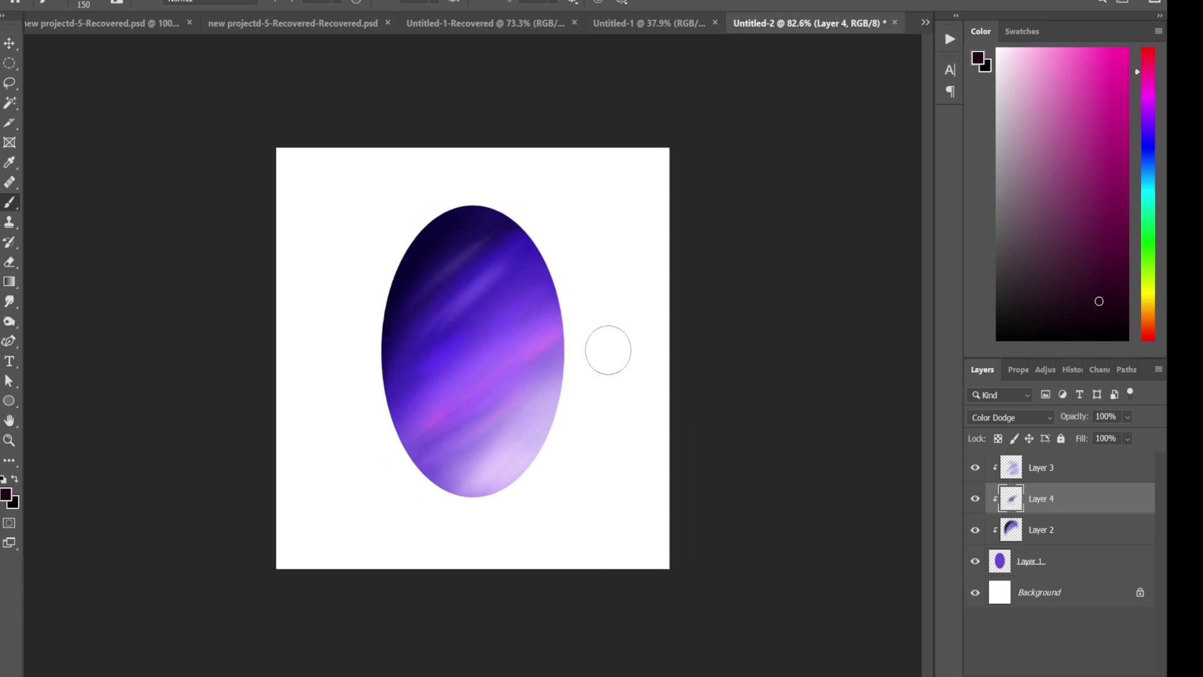
left_click(1076, 467)
key("ctrl+shift+alt+n")
left_click(1011, 417)
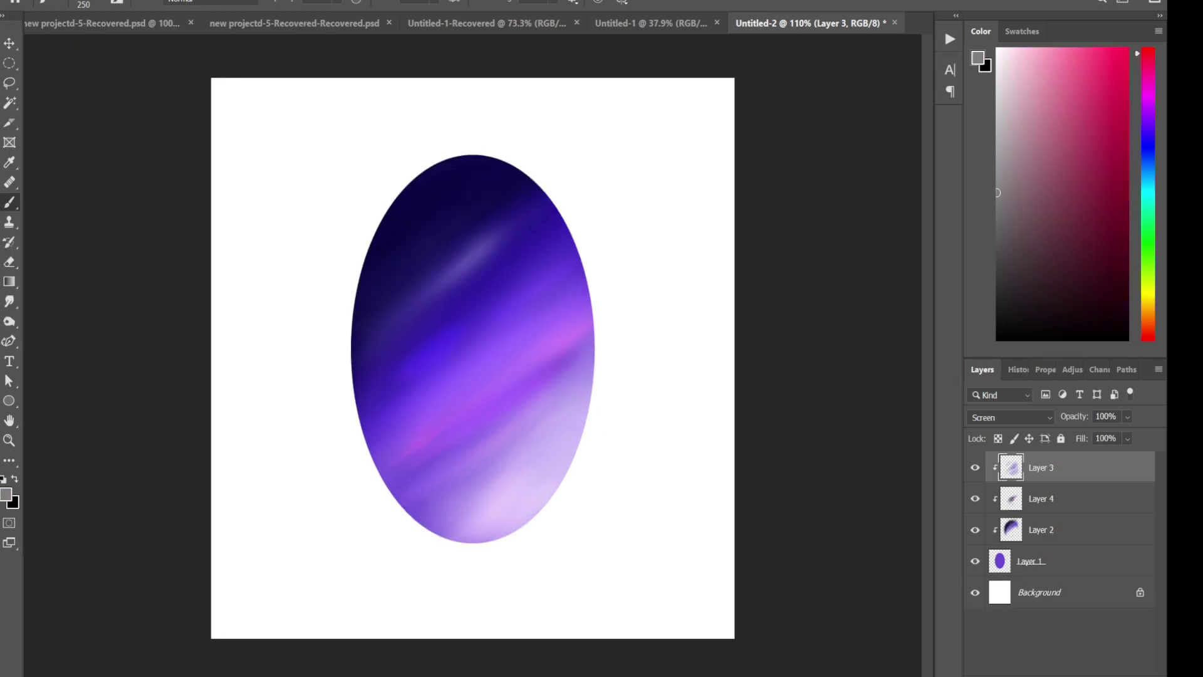
Step: Try a new Linear Dodge (Add) layer on top, then delete it
key("ctrl+shift+alt+n")
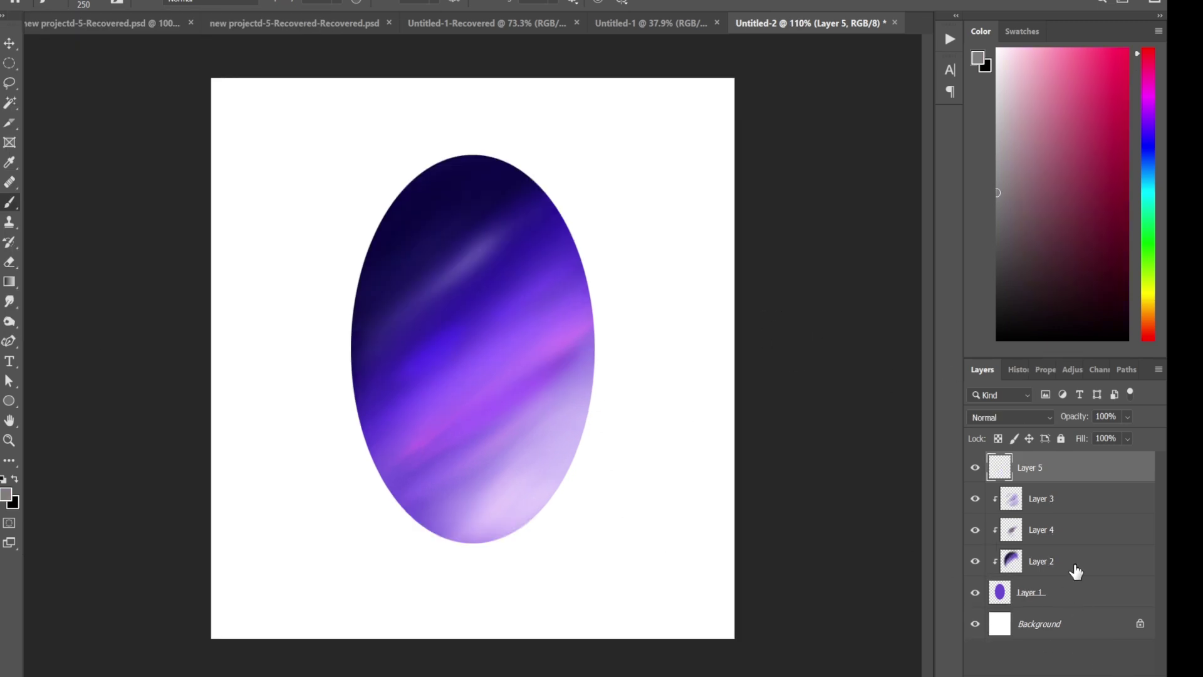
left_click(1048, 417)
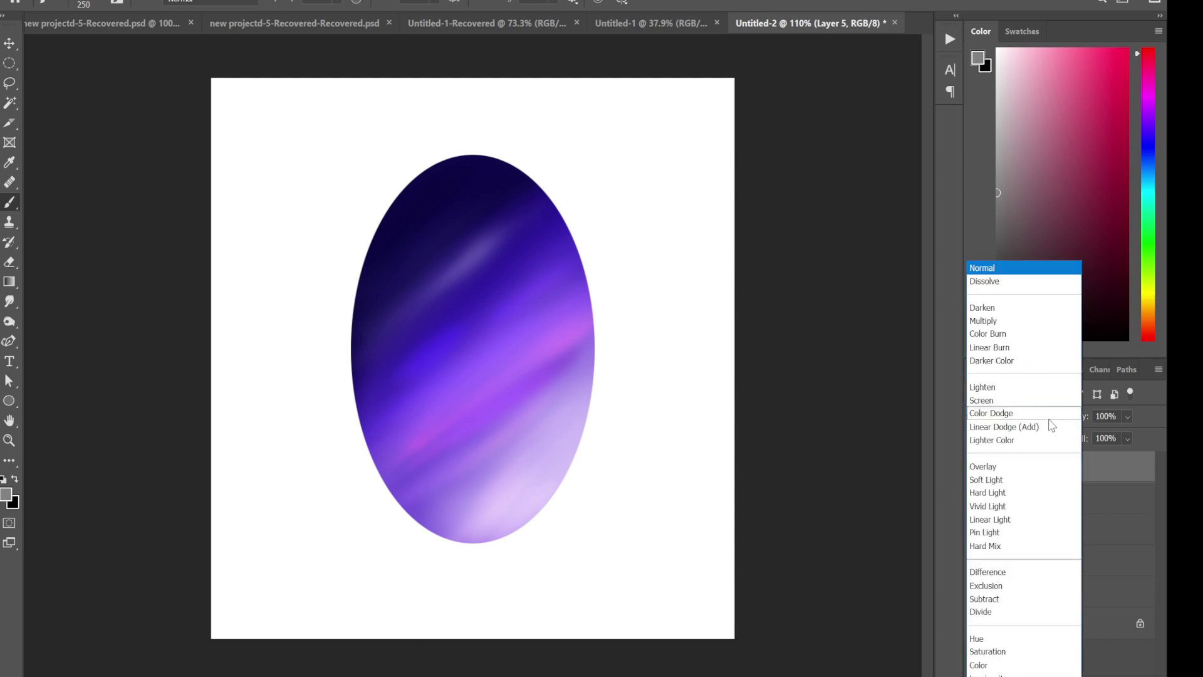
left_click(1010, 428)
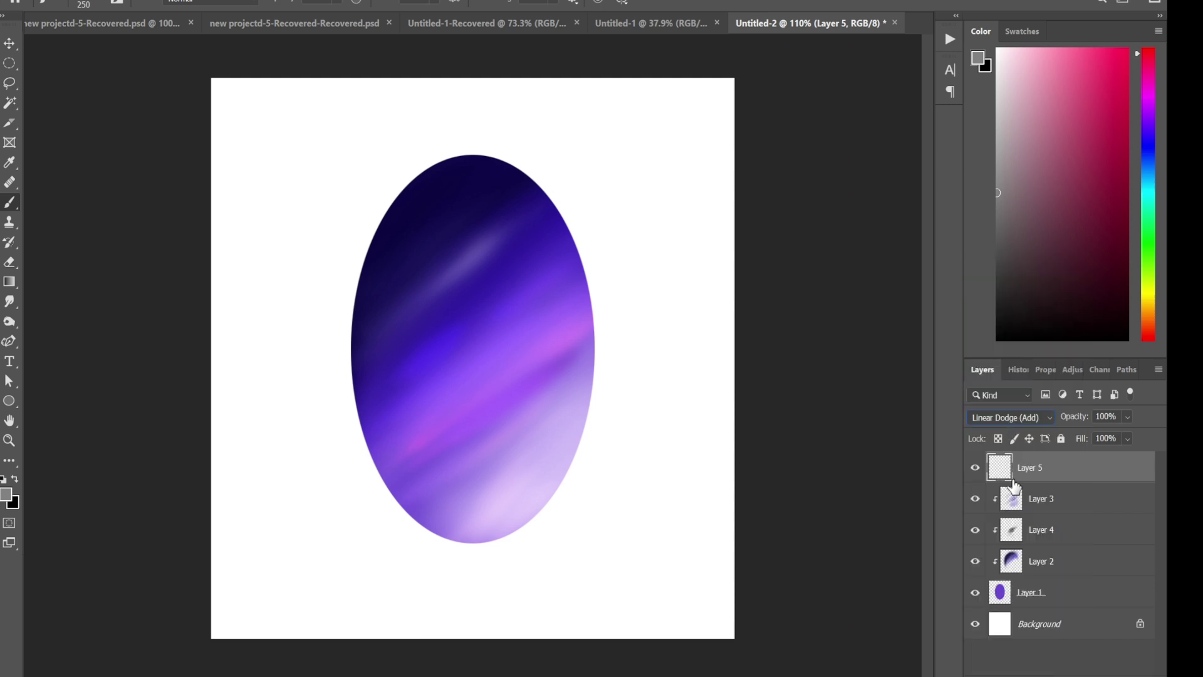
key("Delete")
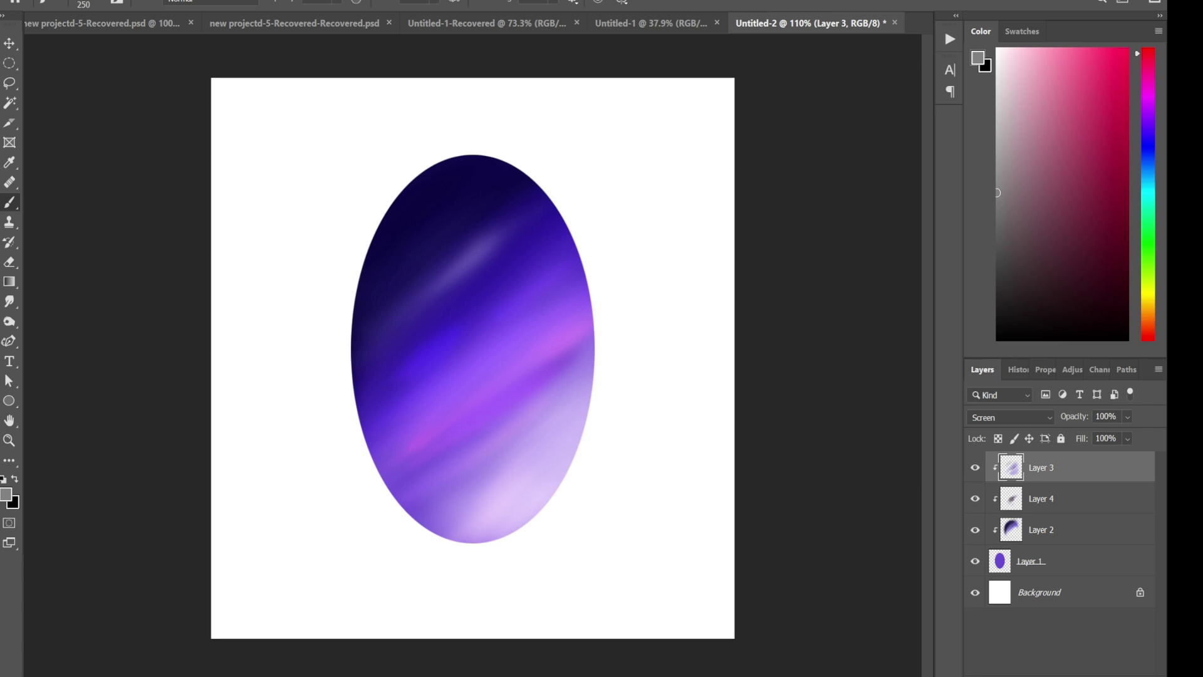
Step: Paint two white gloss streaks at the gem's upper left and a soft white glow at lower right
key("ctrl+shift+alt+n")
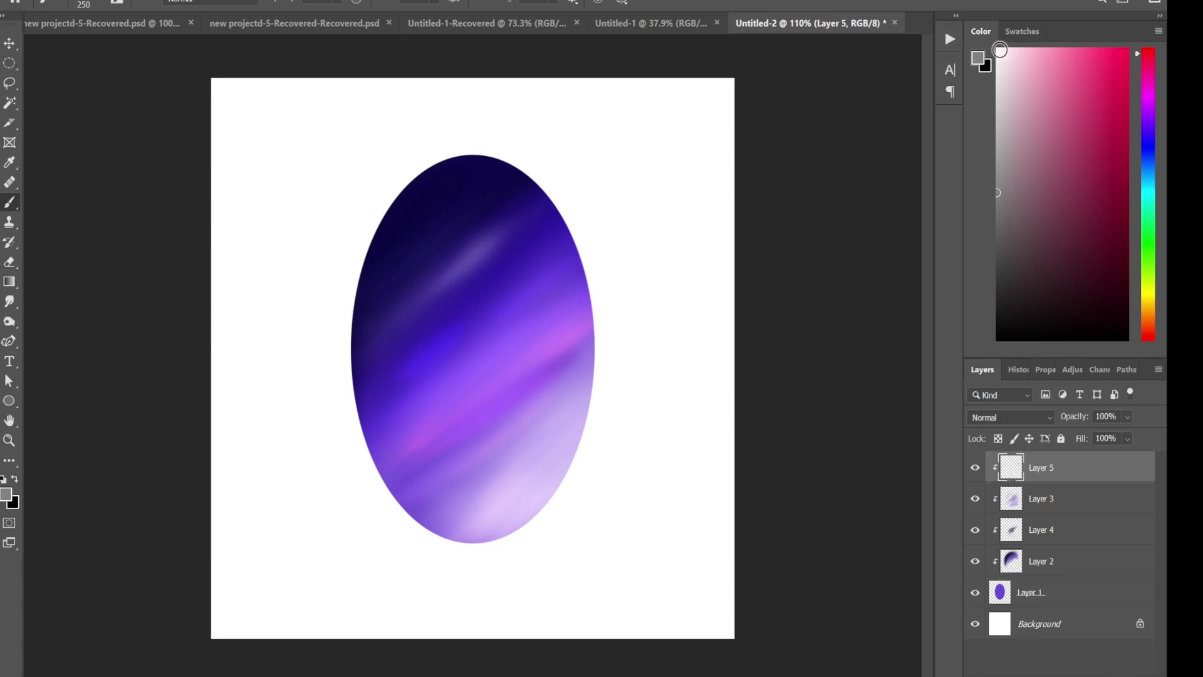
key("bracketleft")
key("bracketleft")
key("bracketleft")
key("bracketleft")
key("bracketleft")
left_click_drag(420, 217, 385, 285)
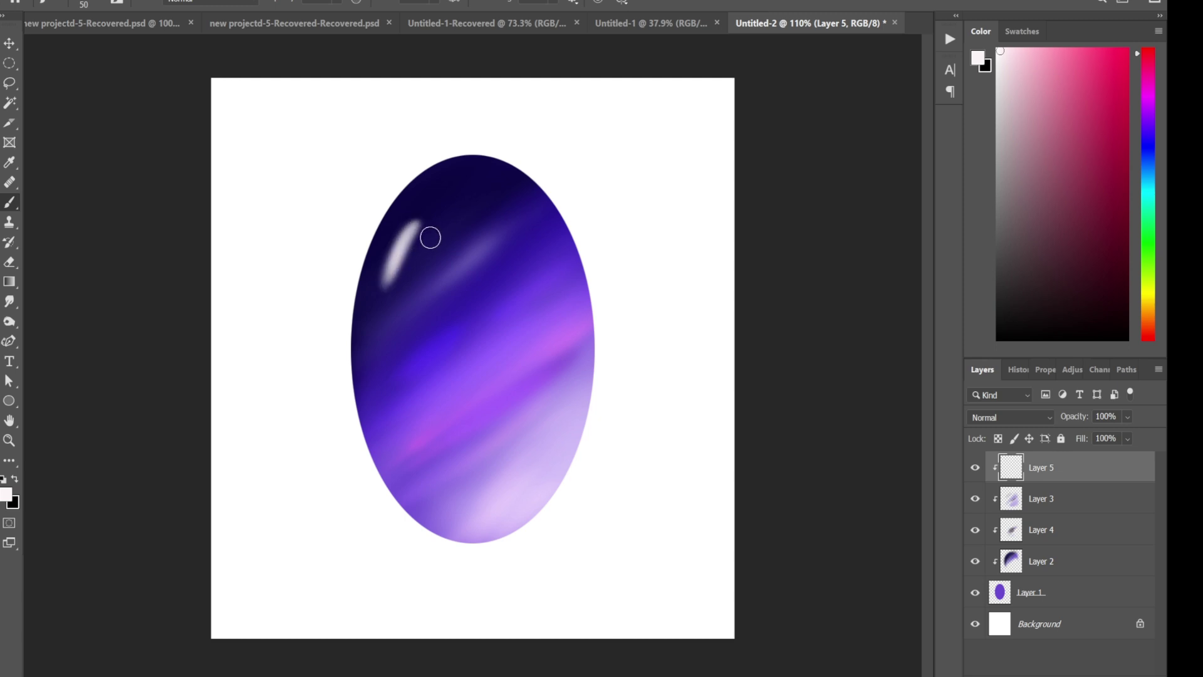
left_click_drag(429, 236, 414, 279)
key("bracketright")
key("bracketright")
key("bracketright")
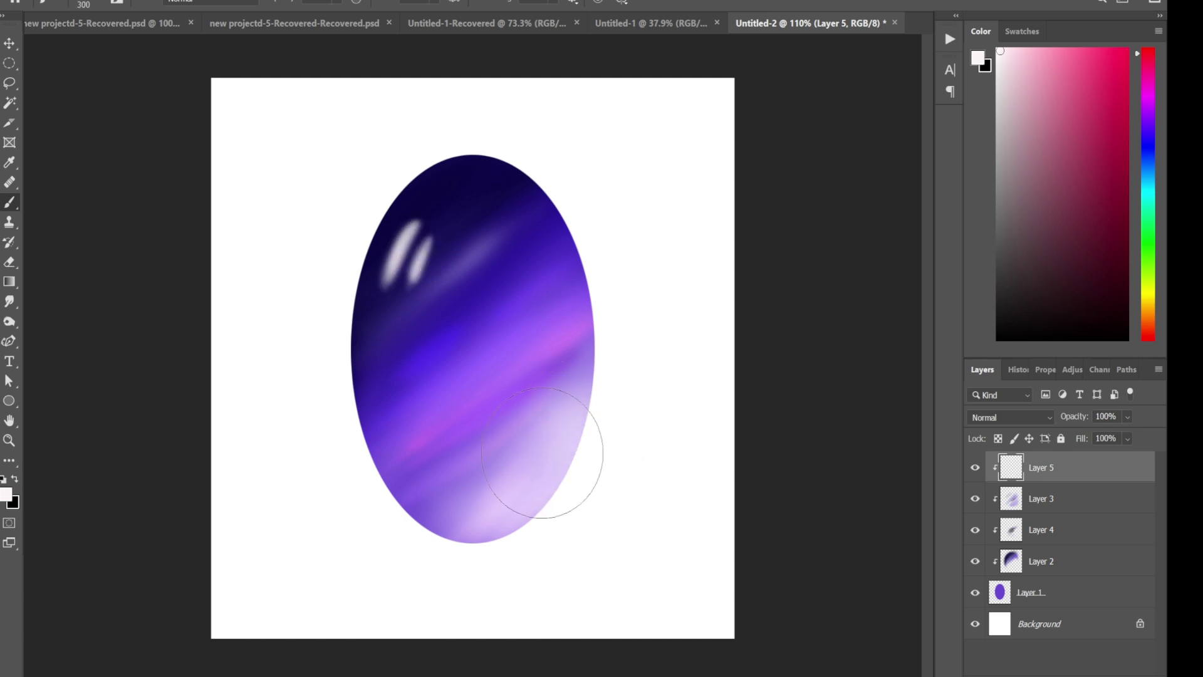
left_click_drag(524, 462, 550, 431)
right_click(486, 539)
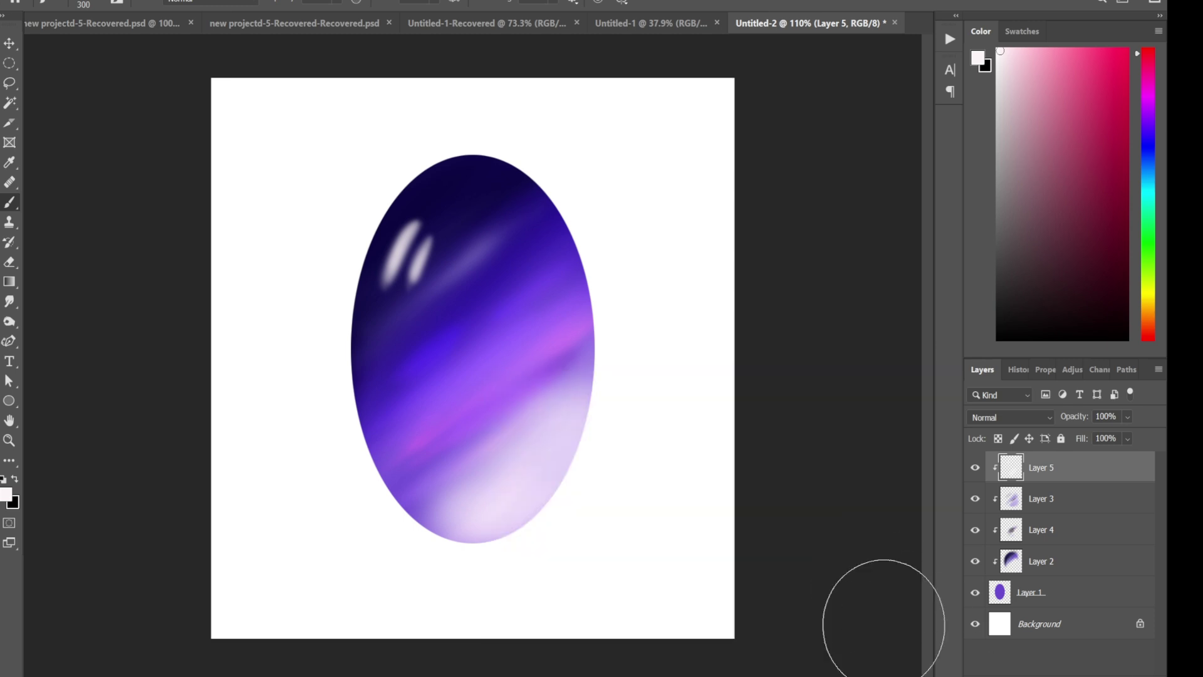
Step: Add a drop shadow to the gem's Layer 1 and reposition it
left_click(1033, 627)
left_click(1040, 592)
left_click(1053, 674)
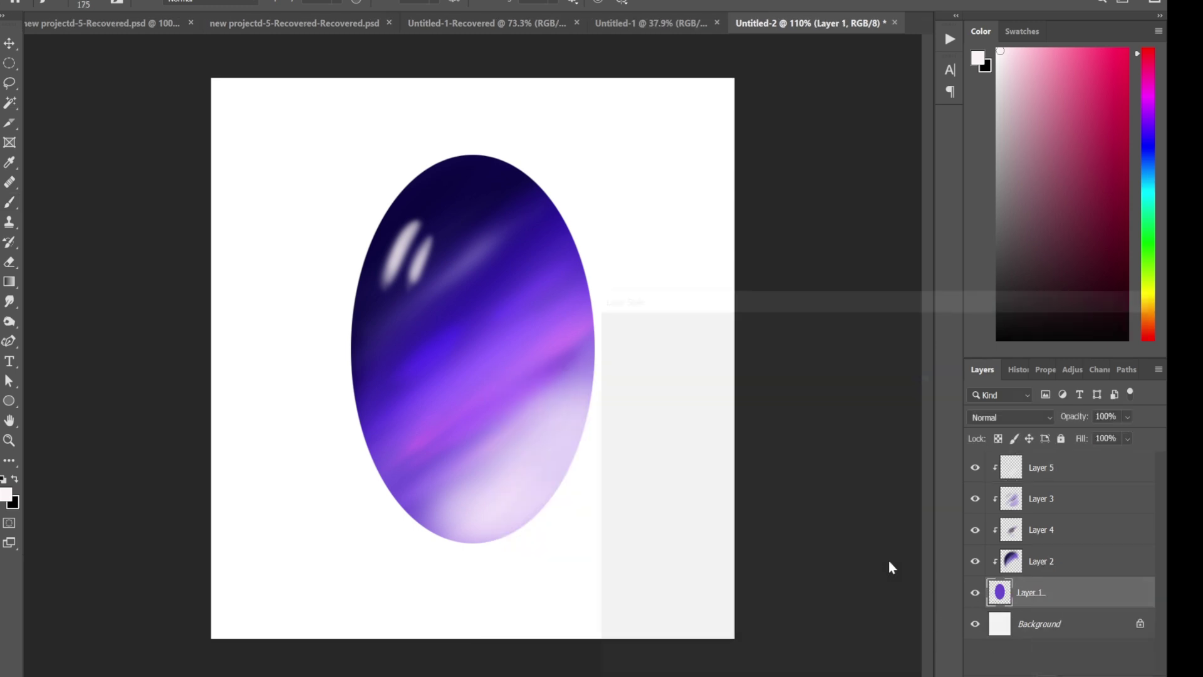
mouse_move(577, 536)
left_mouse_down()
mouse_move(571, 514)
mouse_move(579, 530)
left_mouse_up()
Step: Tune the drop shadow's distance, opacity and softness toward the lower right, then confirm it
left_click_drag(916, 466, 907, 466)
left_click_drag(922, 376, 917, 377)
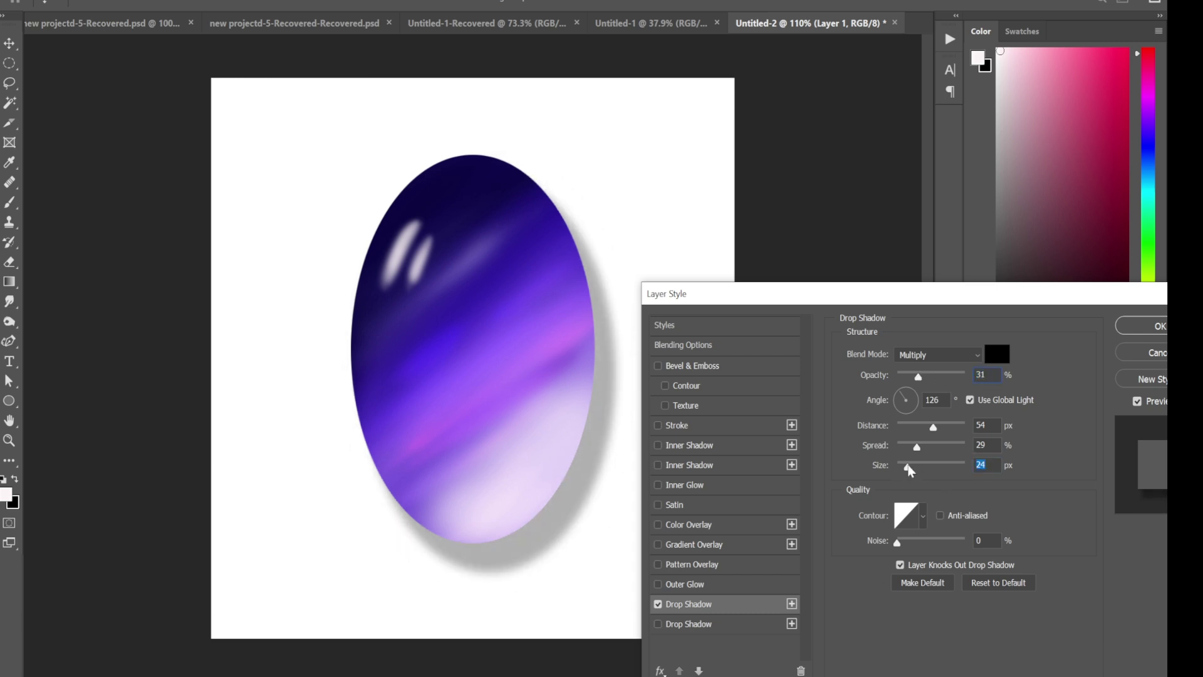
left_click_drag(908, 467, 918, 466)
left_click(1140, 326)
Step: Fill the Background layer with medium grey, then ready a size-70 Eraser on Layer 5
left_click(1040, 652)
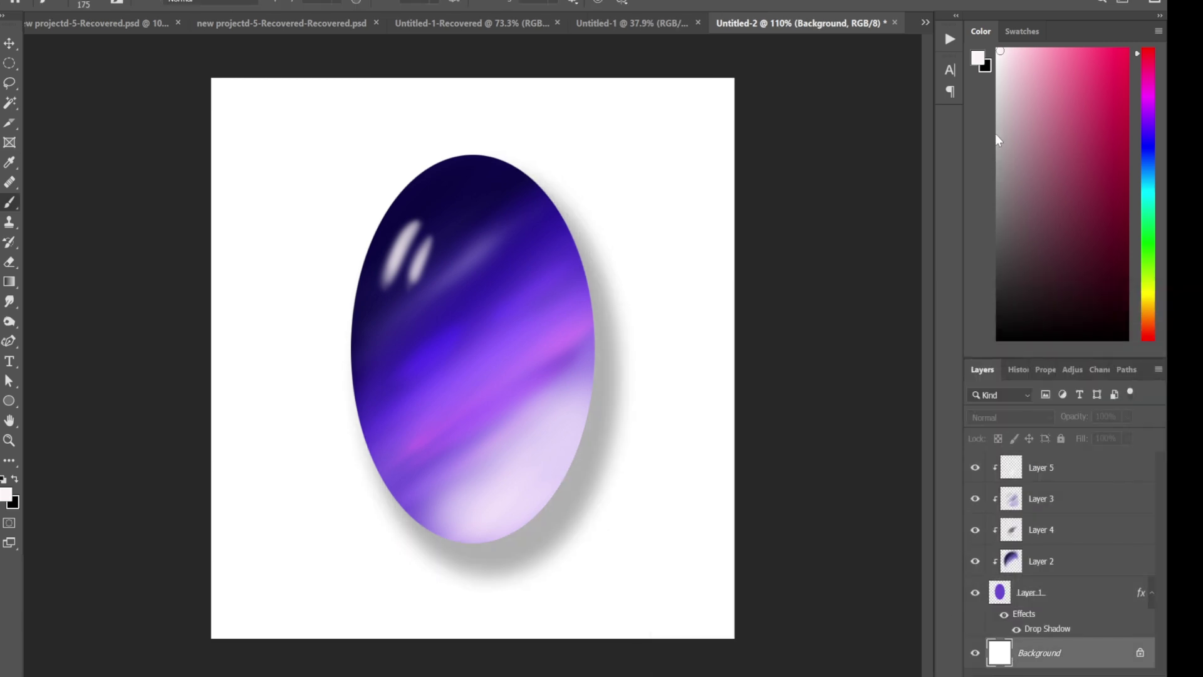
key("alt+BackSpace")
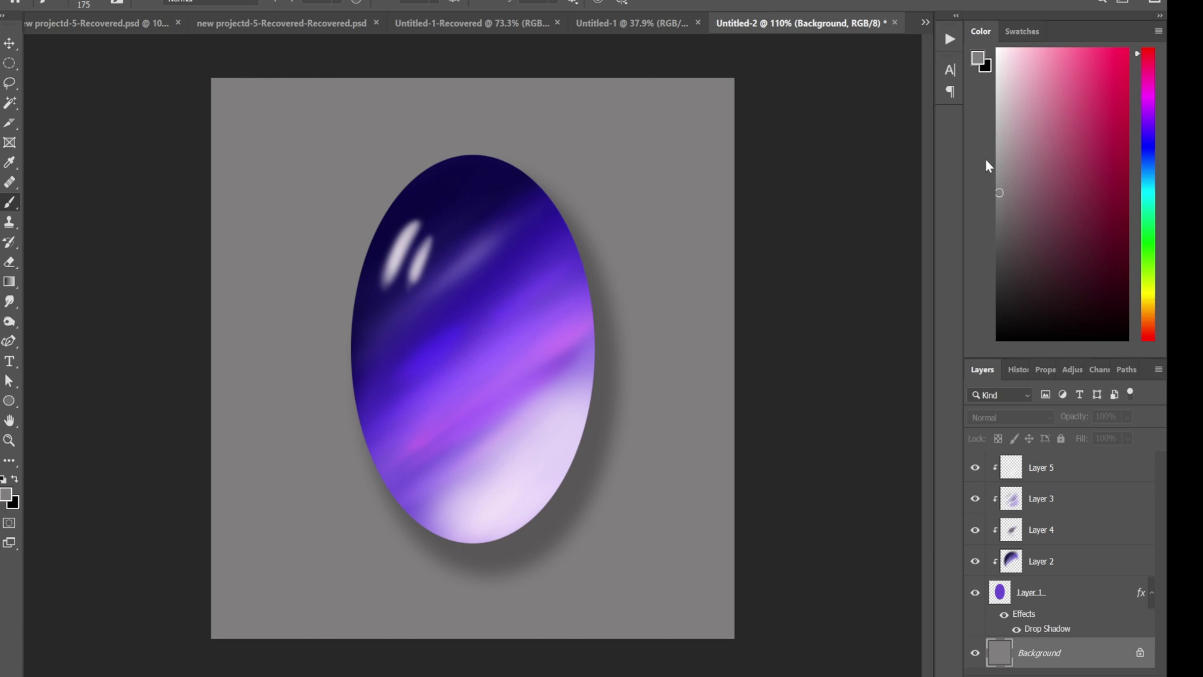
key("alt+period")
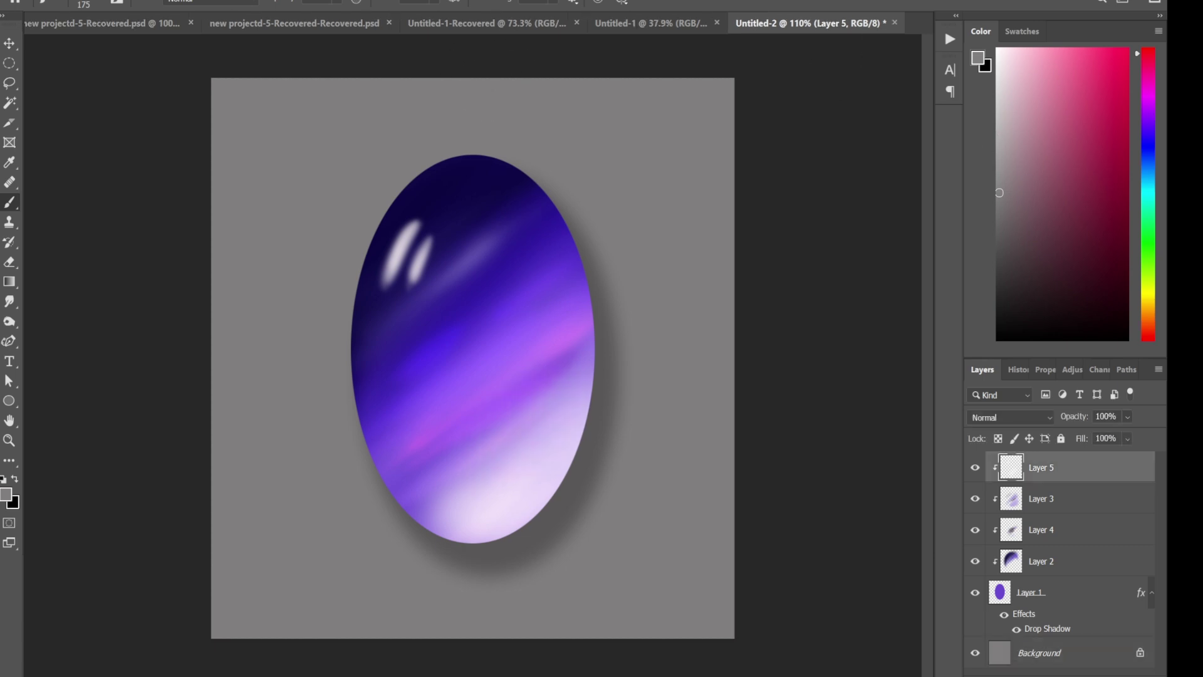
key("e")
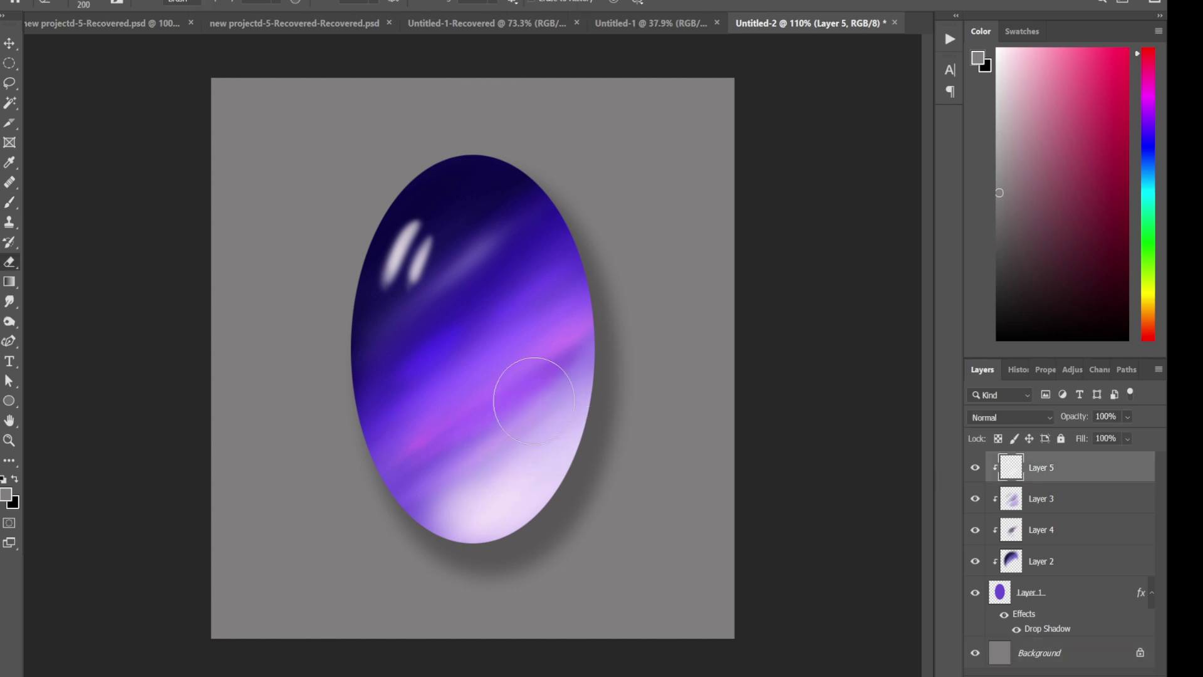
key("bracketleft")
key("bracketleft")
key("bracketleft")
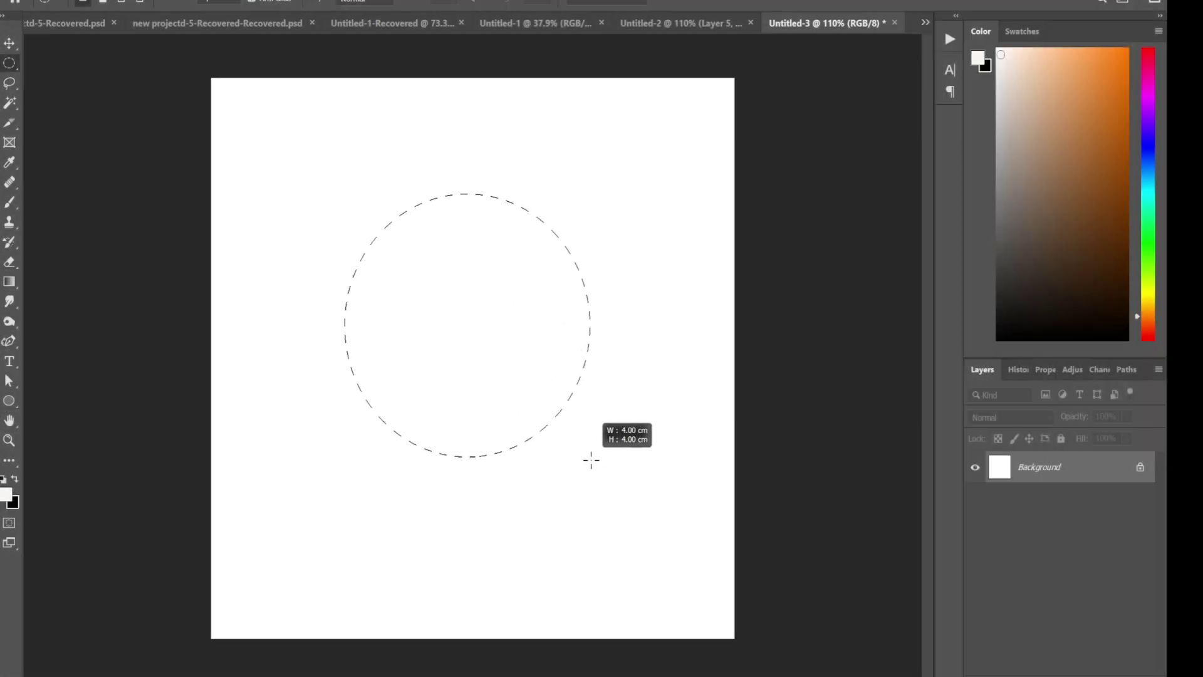
Step: Fill a circular selection on a new layer with a red-orange-yellow gradient, red at upper left
left_click_drag(410, 267, 600, 469)
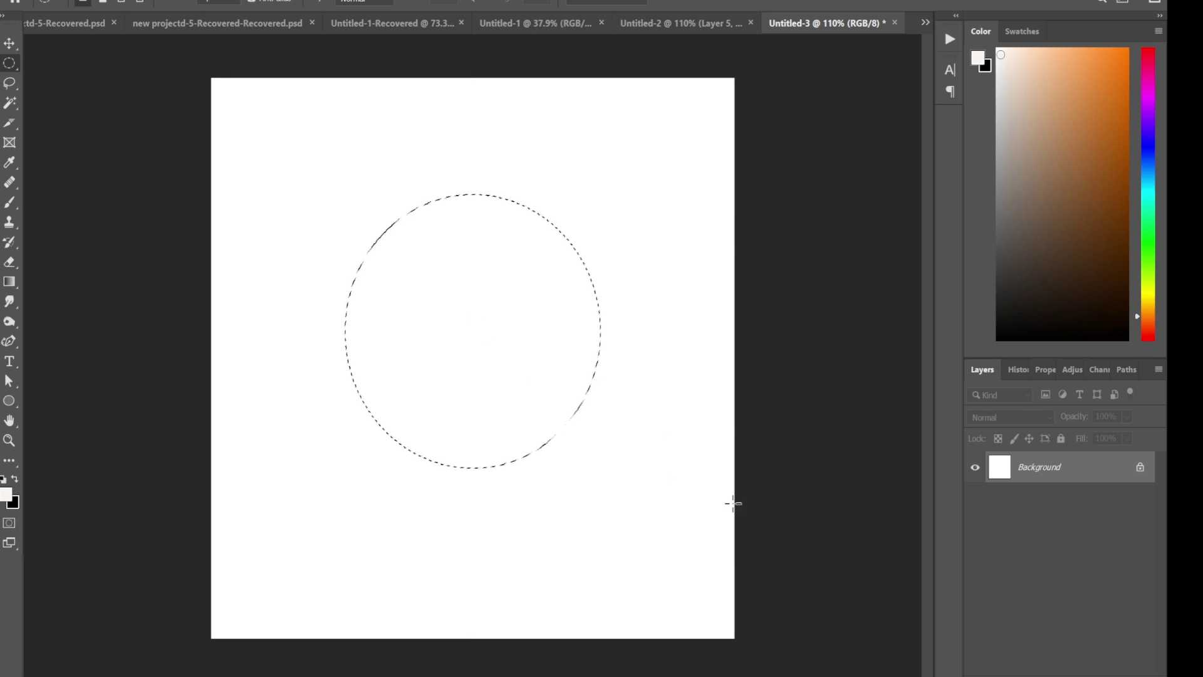
left_click(1118, 672)
left_click(10, 281)
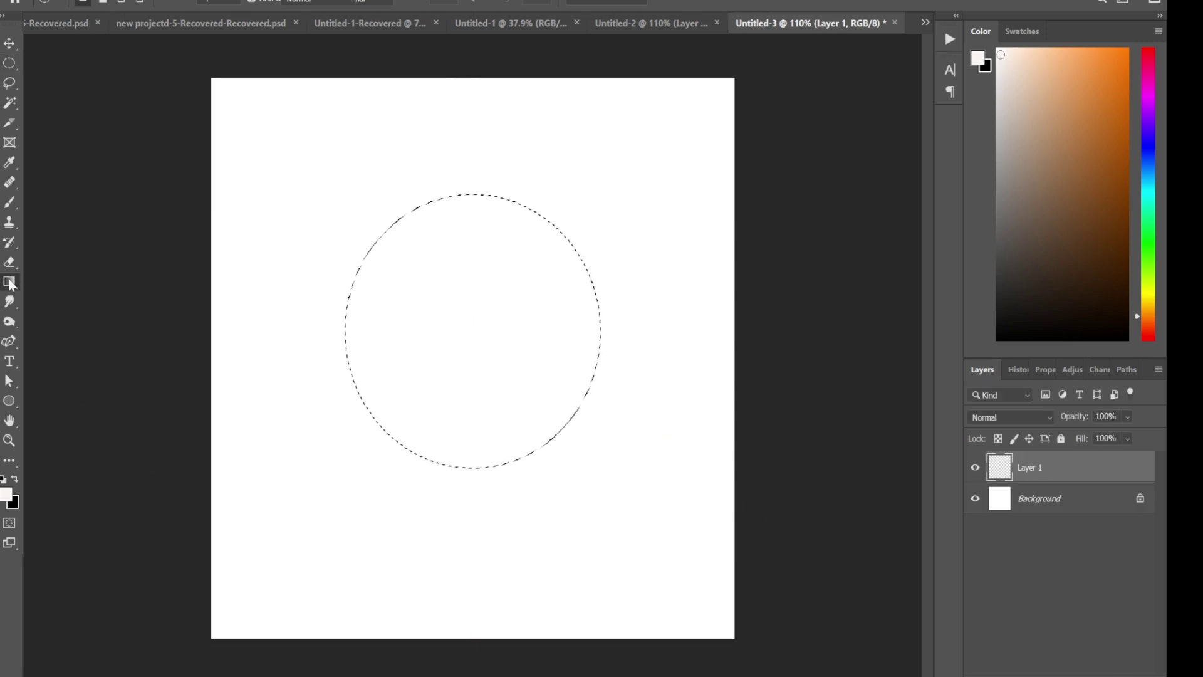
left_click(108, 5)
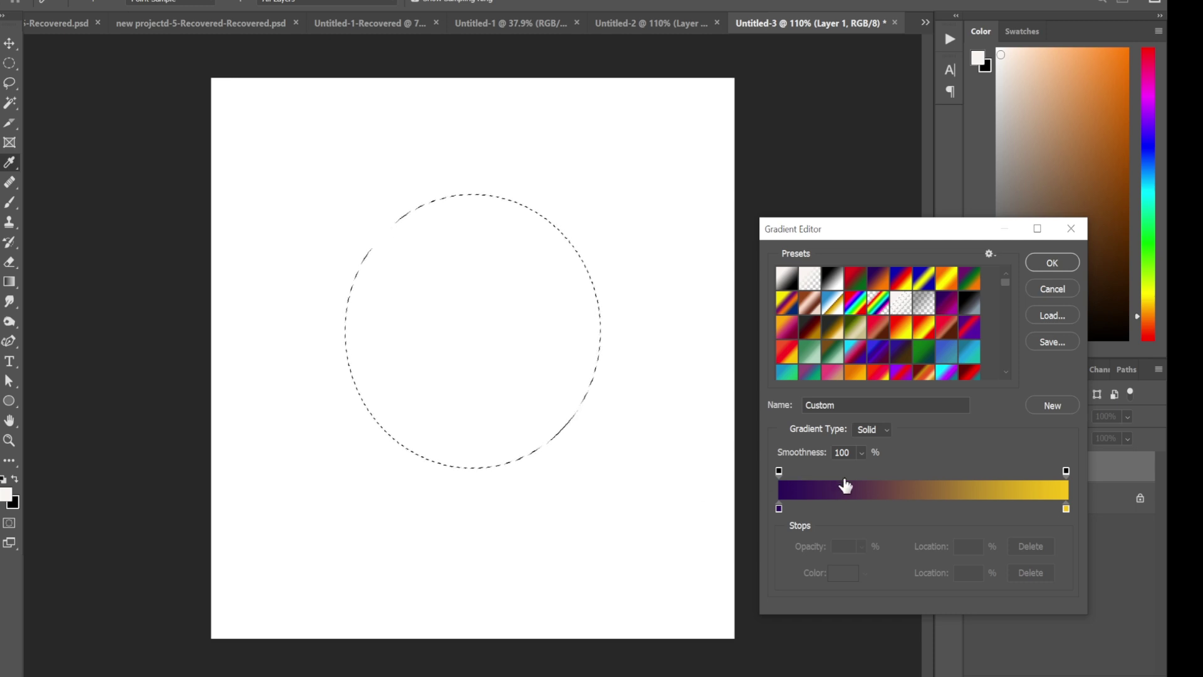
left_click(904, 331)
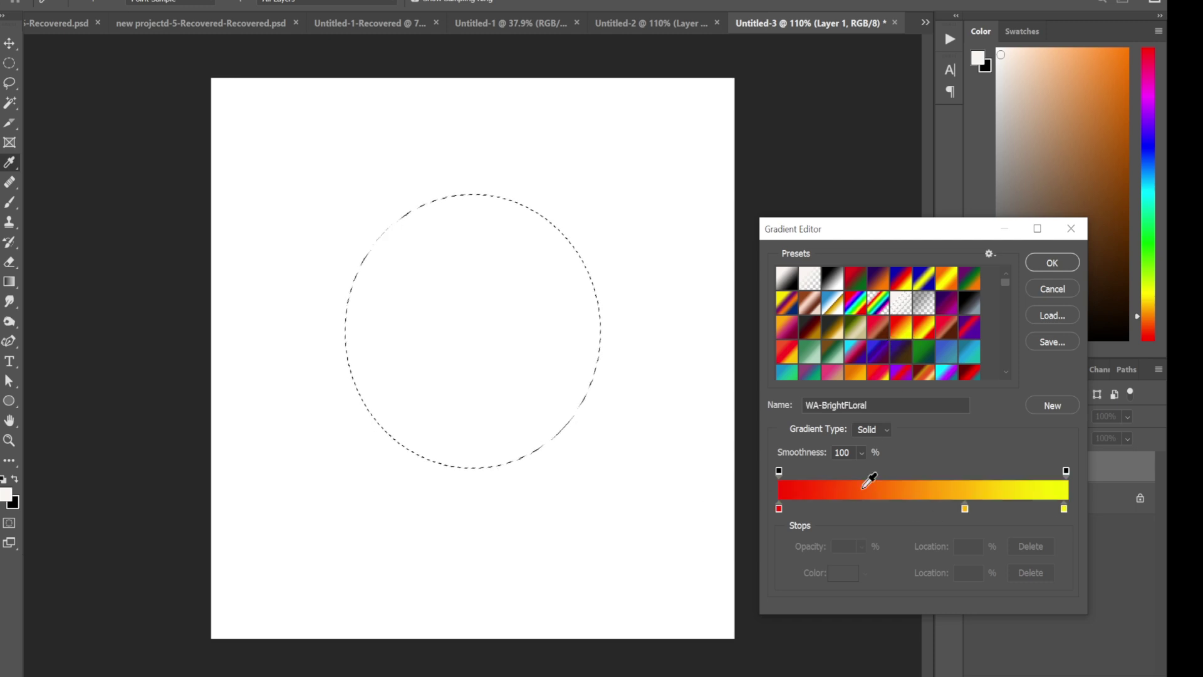
left_click(1059, 261)
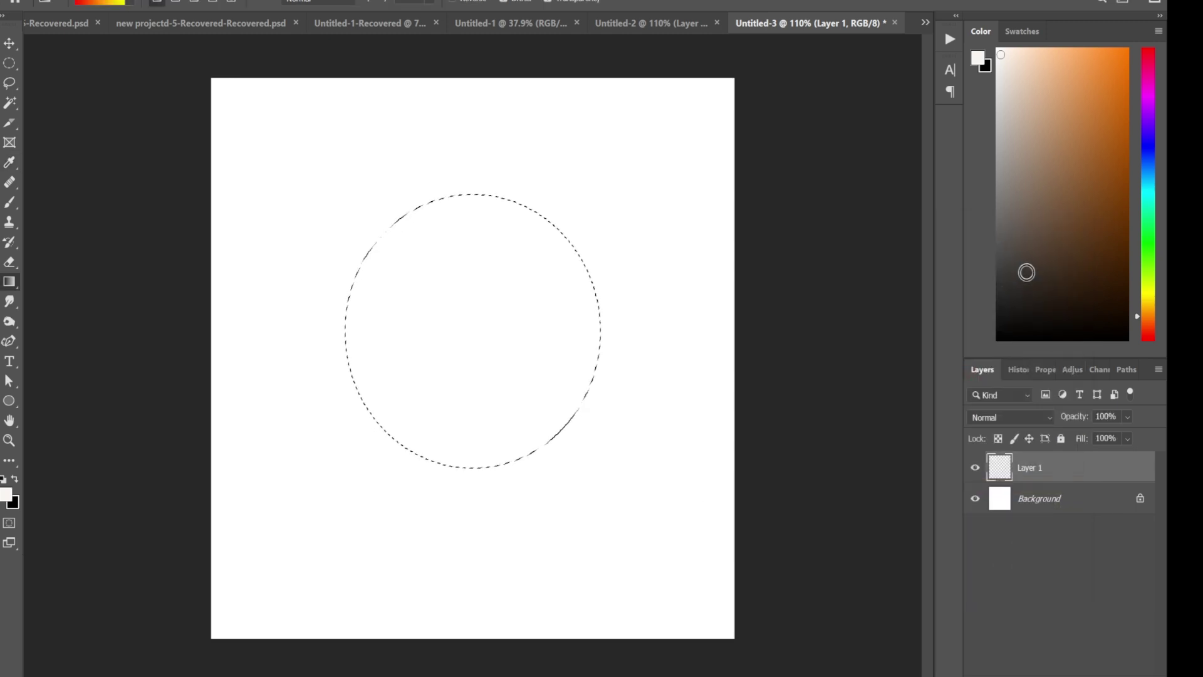
left_click_drag(587, 272, 339, 402)
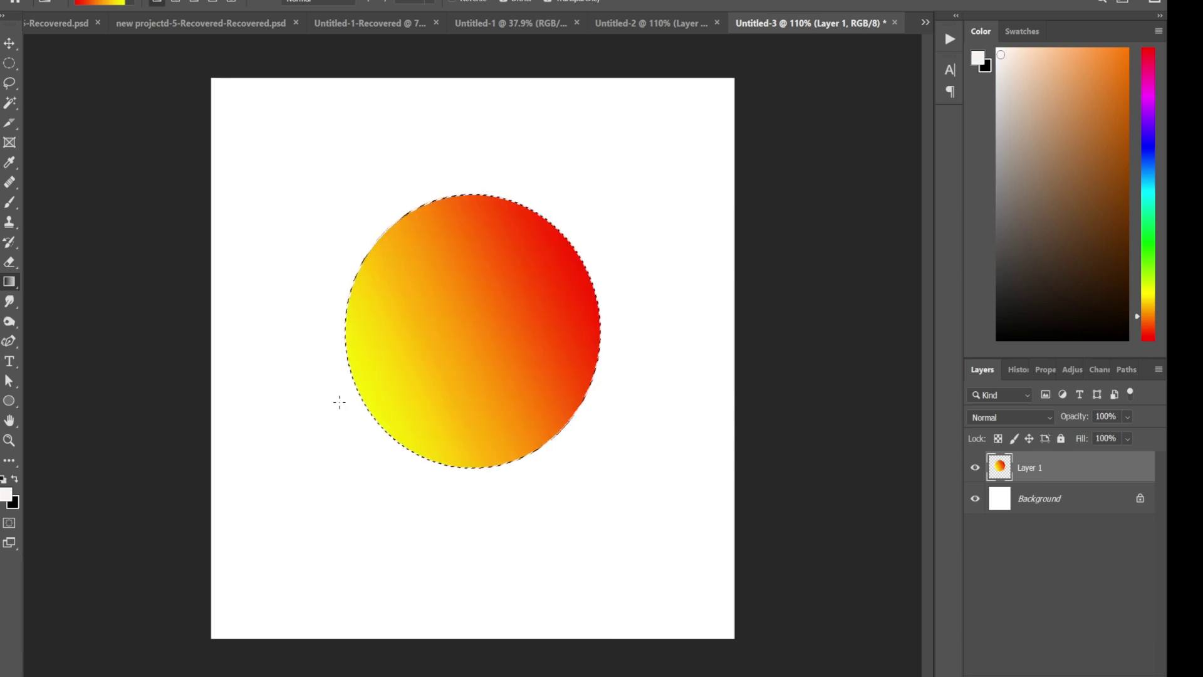
mouse_move(348, 294)
left_mouse_down()
mouse_move(643, 382)
mouse_move(592, 394)
left_mouse_up()
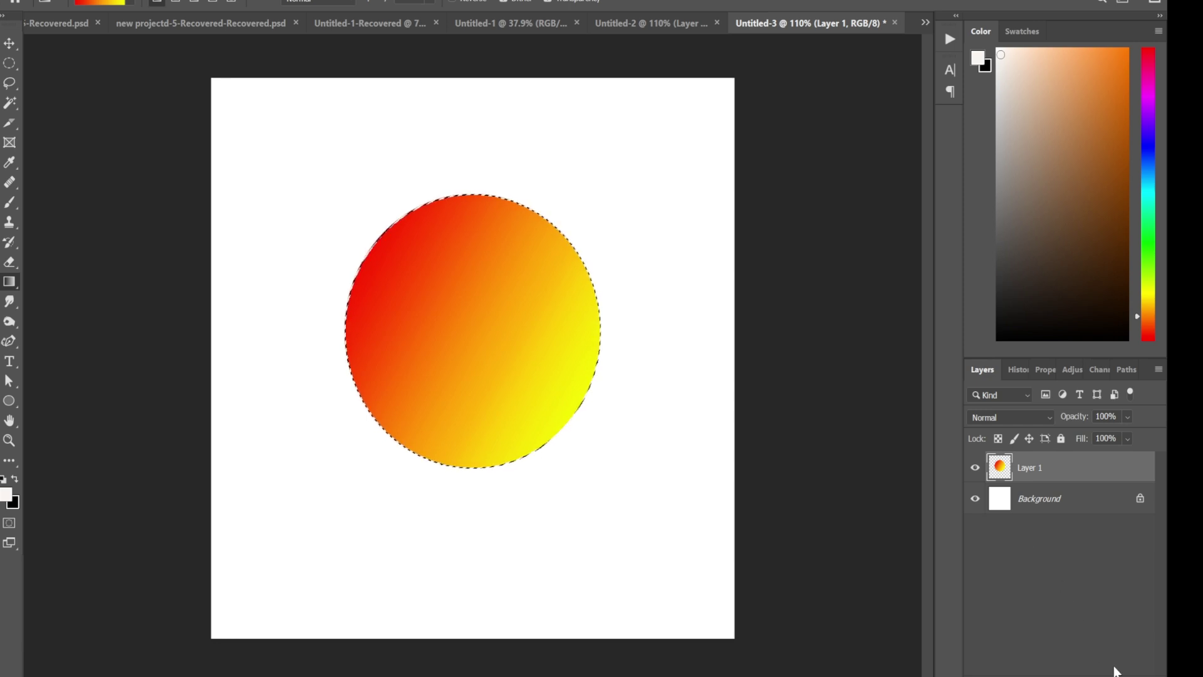
Step: Add a new Multiply layer clipped to the gradient circle
key("ctrl+shift+alt+n")
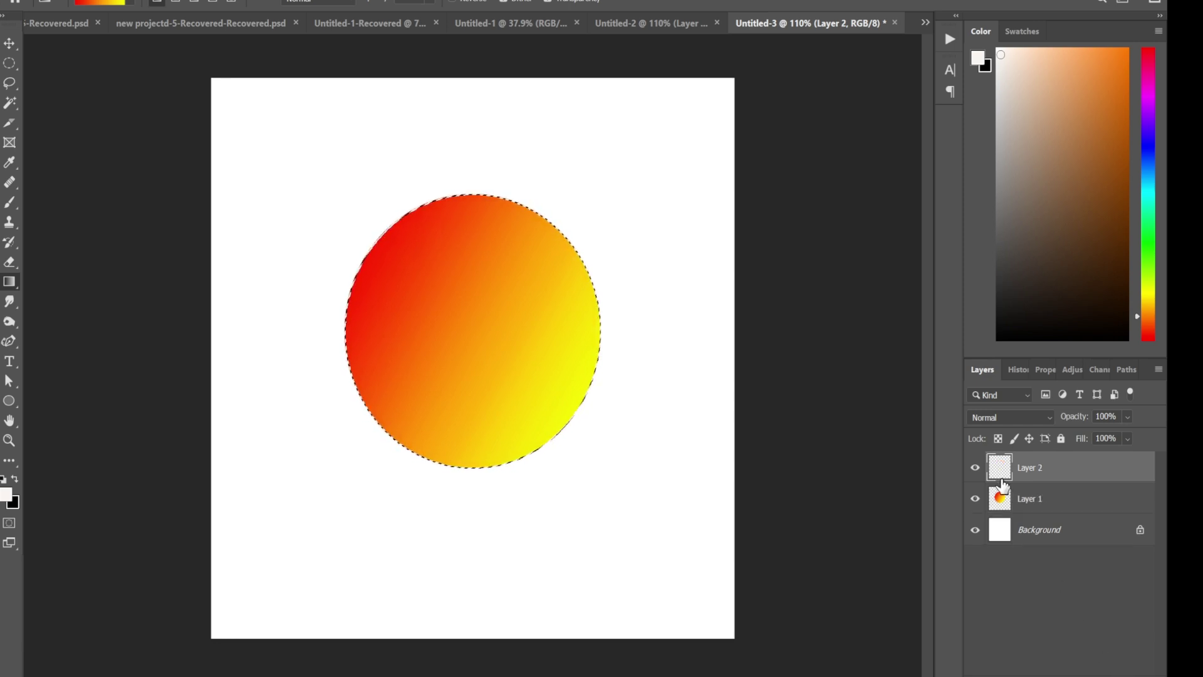
left_click(1001, 482, "alt")
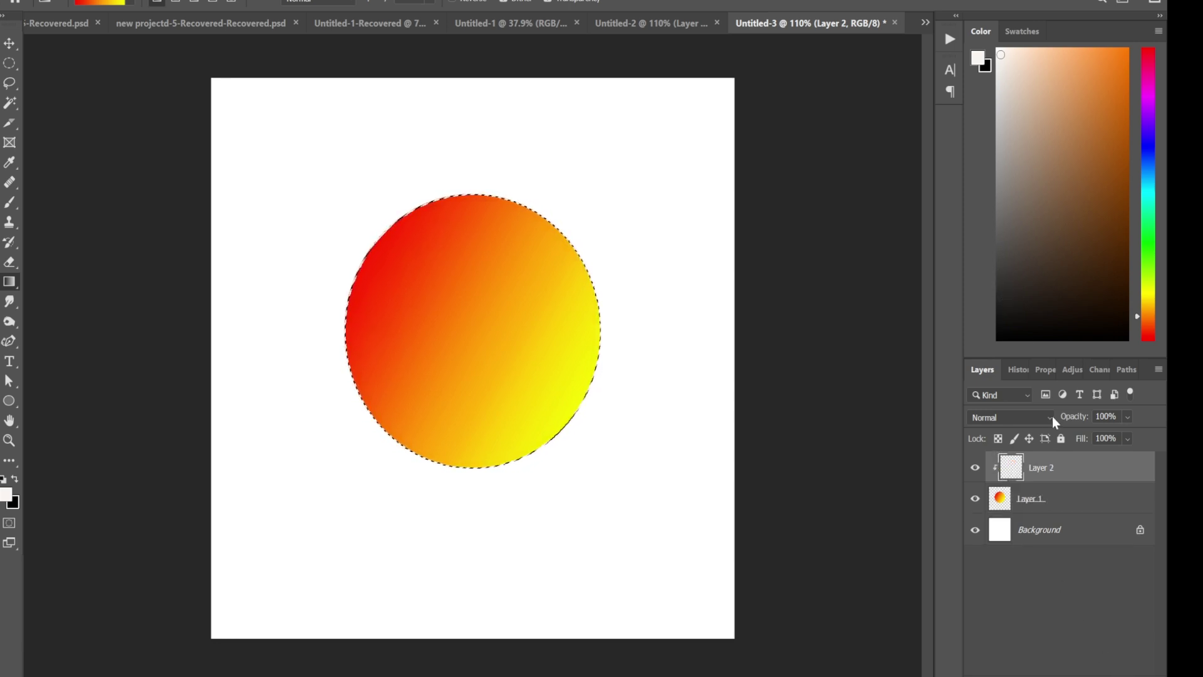
left_click(1051, 416)
left_click(1015, 320)
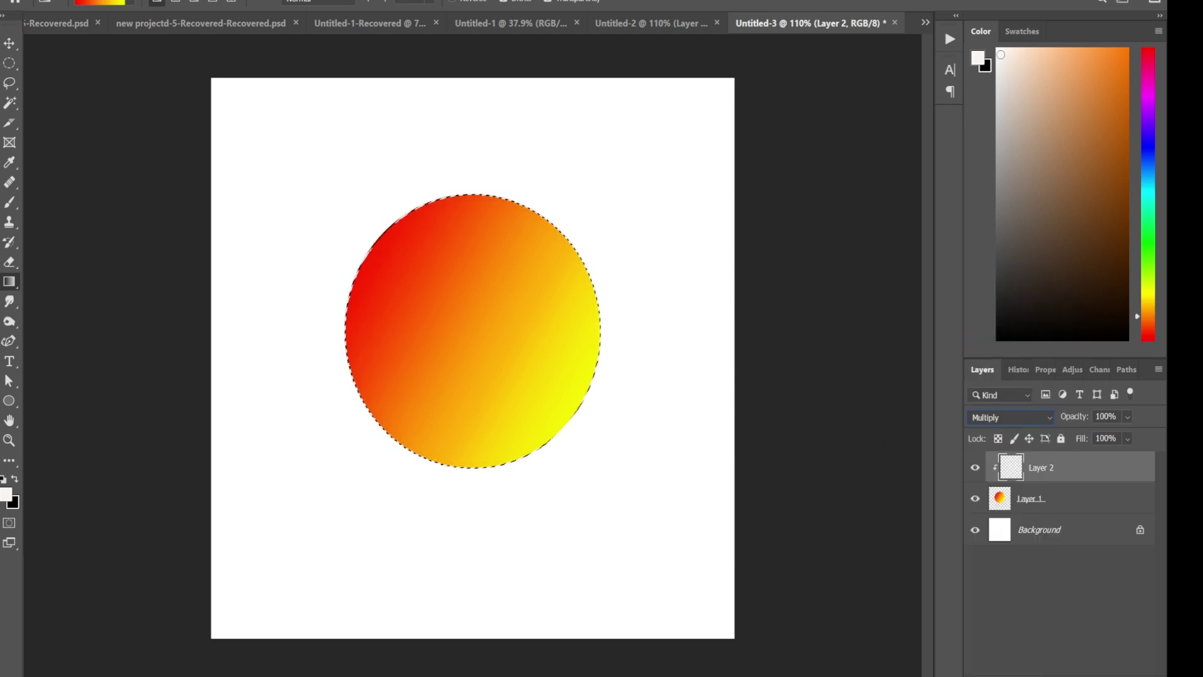
left_click(9, 202)
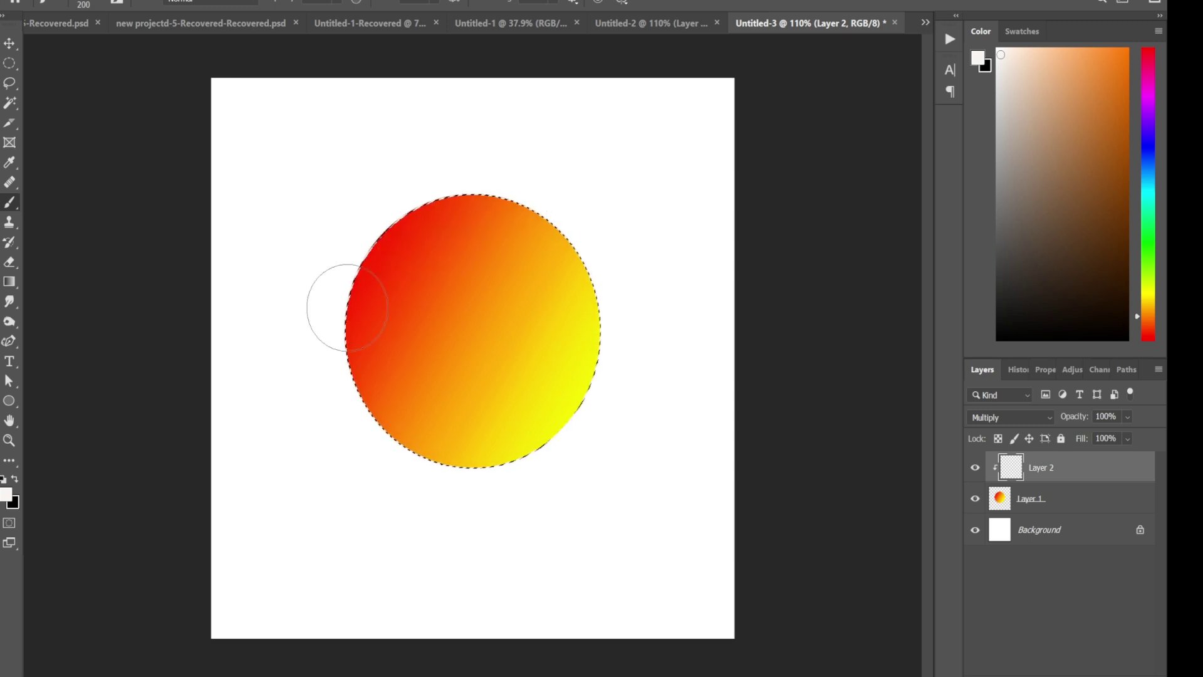
Step: Paint dark red shadows along the circle's upper-left, lower-left and top edges
left_click(411, 259, "alt")
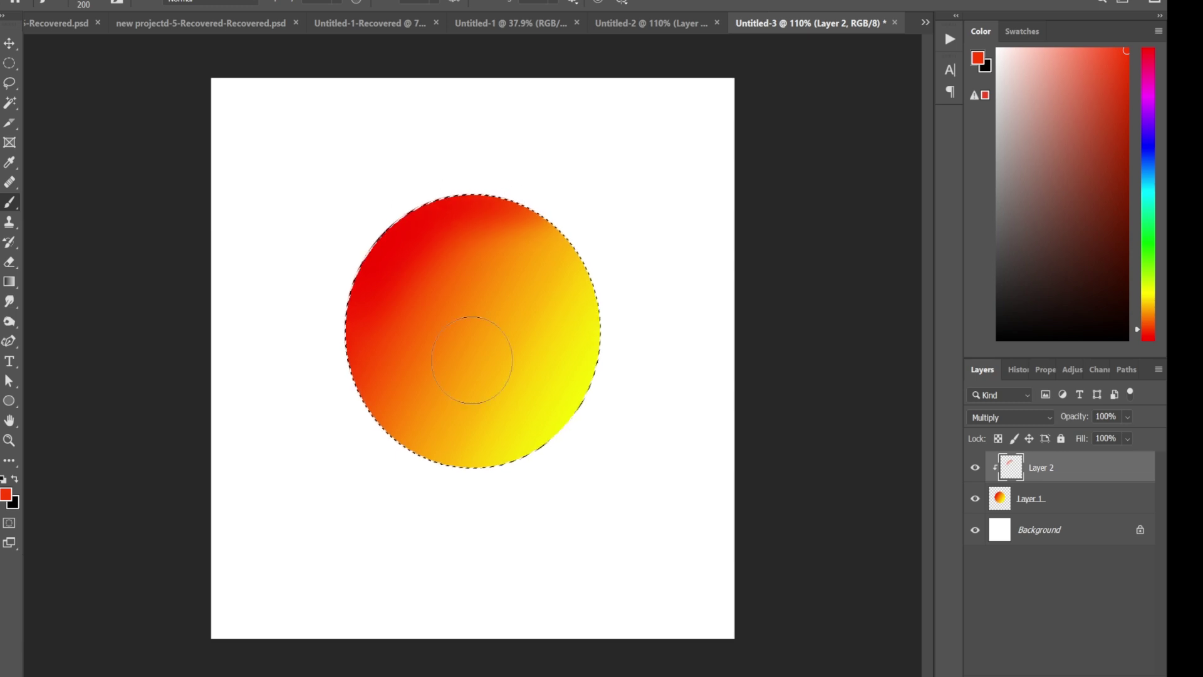
left_click_drag(1092, 219, 1095, 211)
left_click_drag(463, 216, 383, 299)
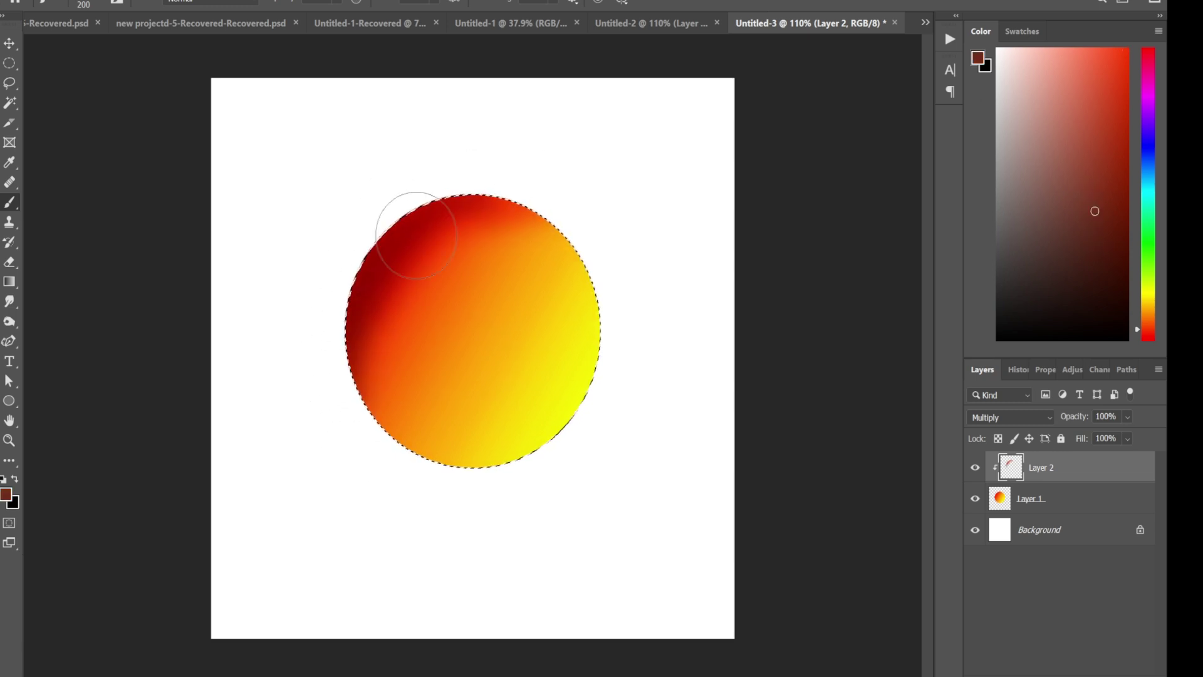
mouse_move(422, 231)
left_mouse_down()
mouse_move(462, 231)
mouse_move(389, 424)
mouse_move(368, 384)
left_mouse_up()
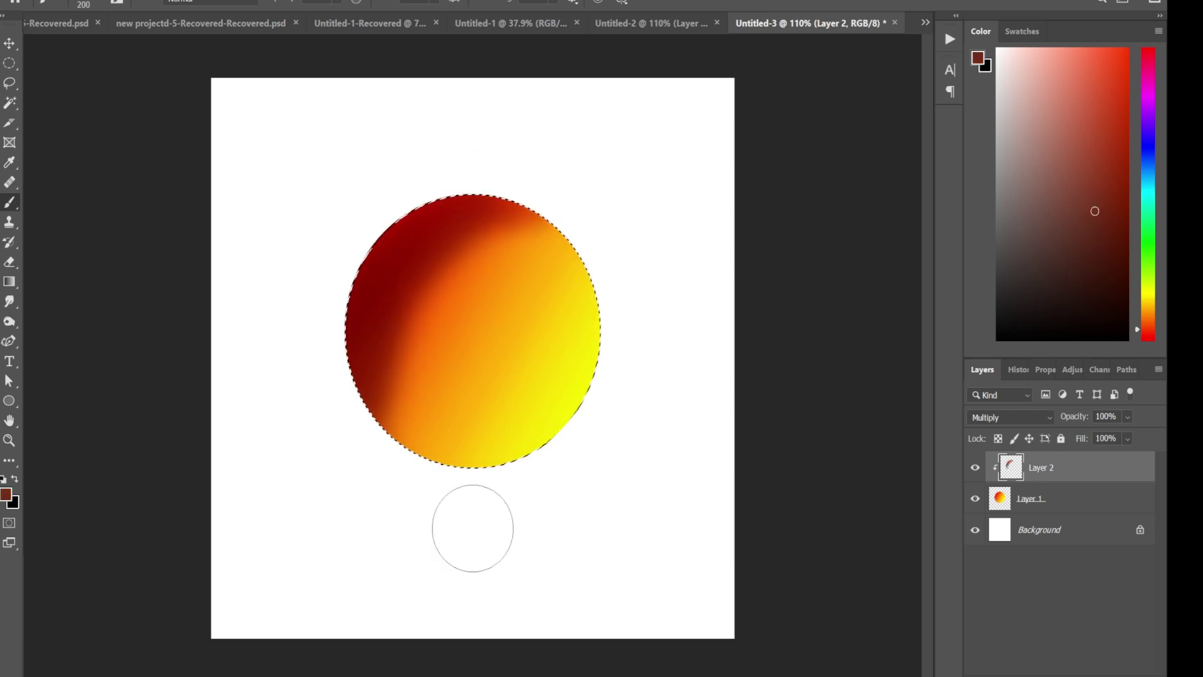
mouse_move(381, 425)
left_mouse_down()
mouse_move(414, 430)
mouse_move(363, 395)
mouse_move(510, 483)
mouse_move(376, 317)
mouse_move(481, 433)
left_mouse_up()
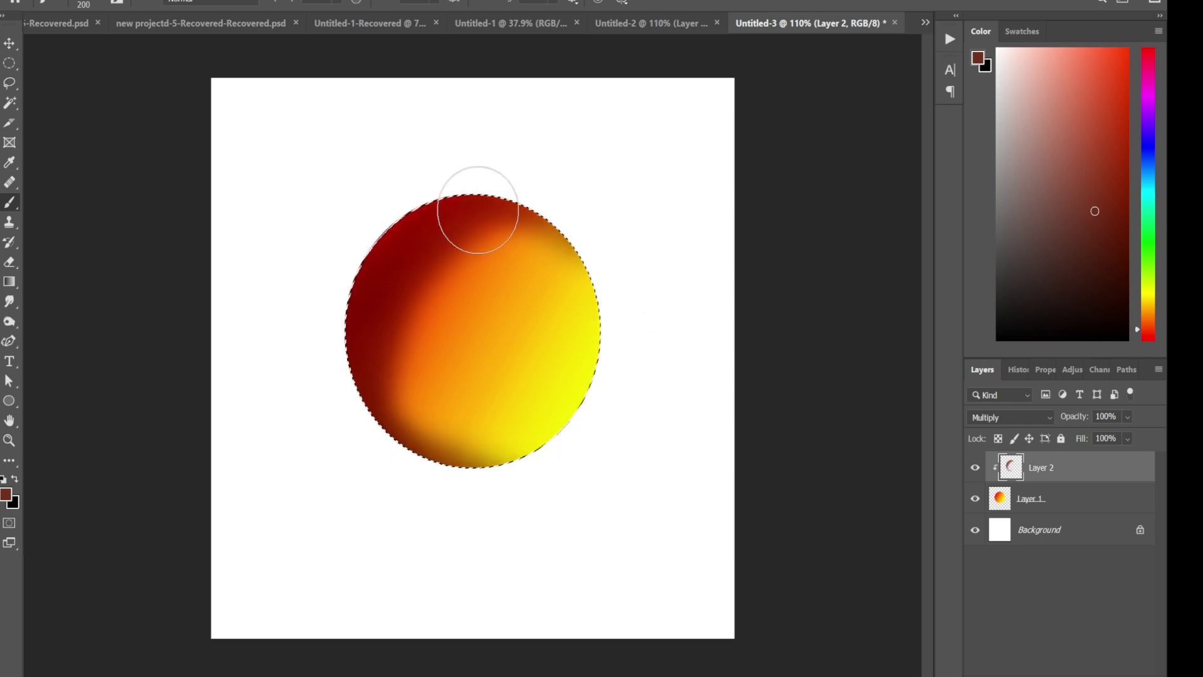
mouse_move(647, 237)
left_mouse_down()
mouse_move(532, 194)
mouse_move(564, 200)
left_mouse_up()
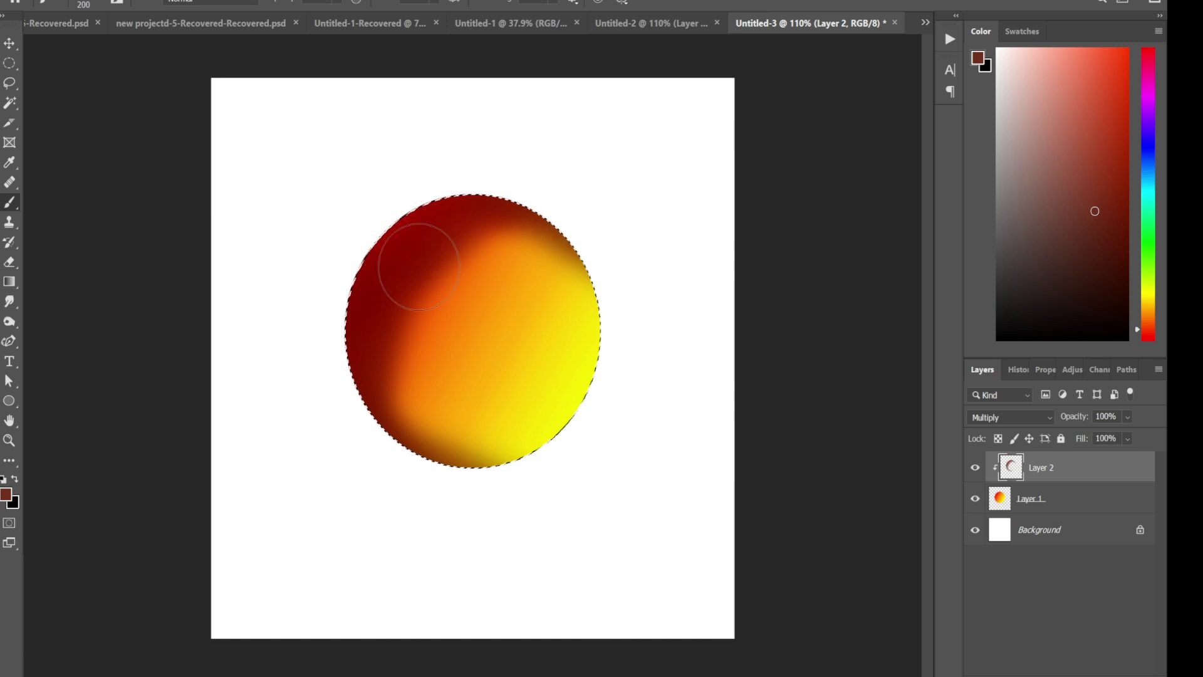
Step: Blend the left-side shading with orange, deeper red and dark brown strokes
left_click(408, 320, "alt")
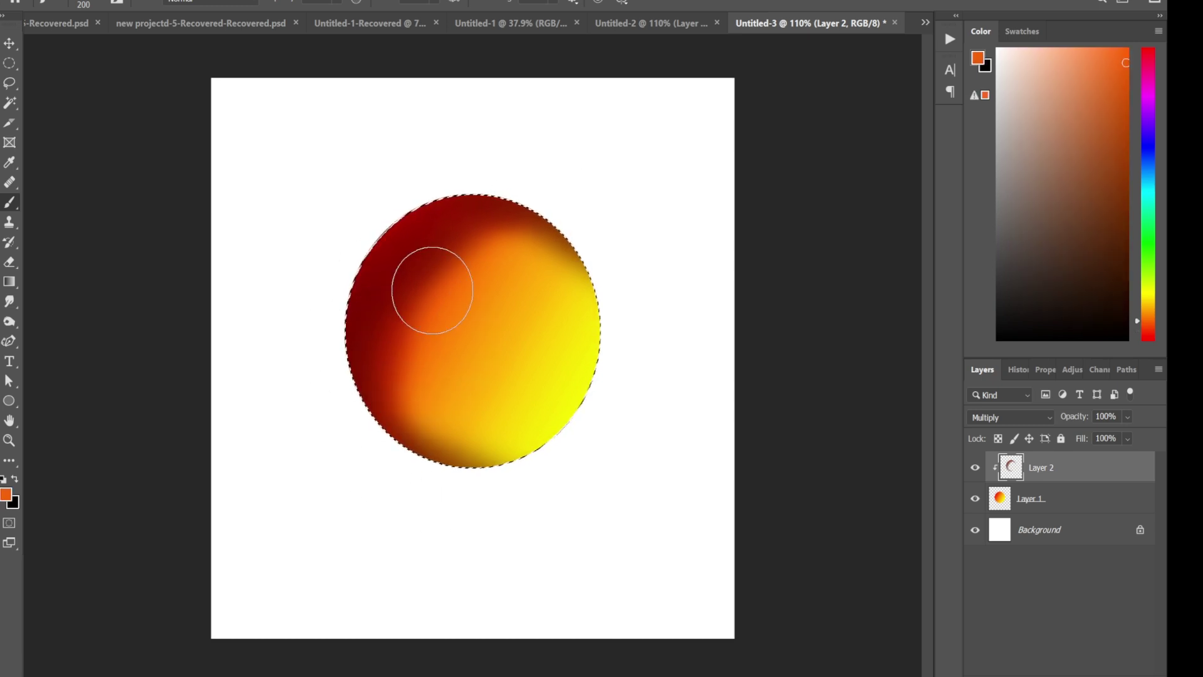
mouse_move(465, 269)
left_mouse_down()
mouse_move(431, 316)
mouse_move(443, 443)
mouse_move(394, 338)
mouse_move(535, 268)
left_mouse_up()
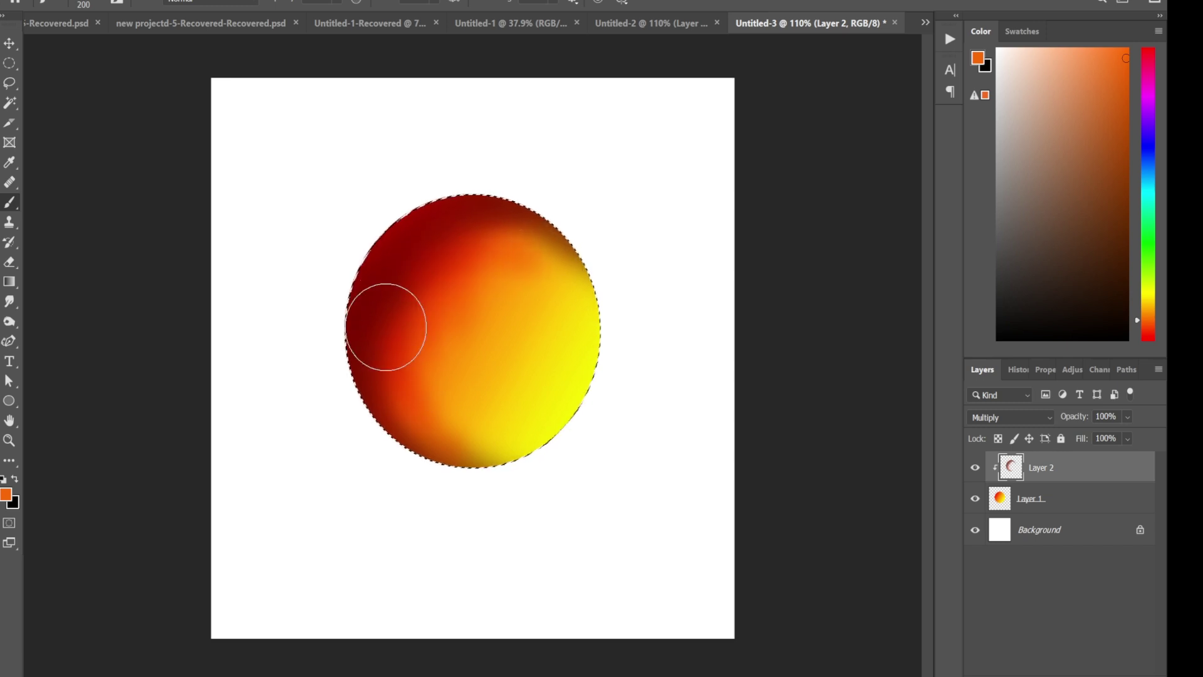
left_click_drag(386, 326, 493, 355)
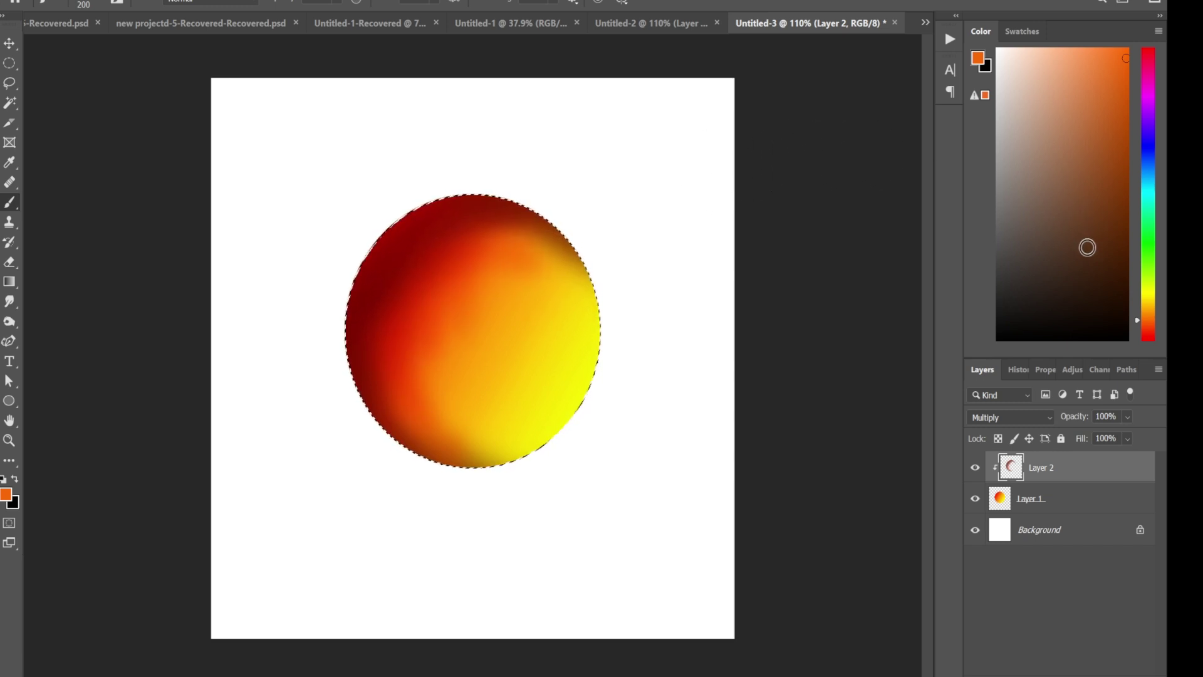
left_click(1086, 252)
mouse_move(602, 221)
left_mouse_down()
mouse_move(369, 366)
mouse_move(438, 521)
left_mouse_up()
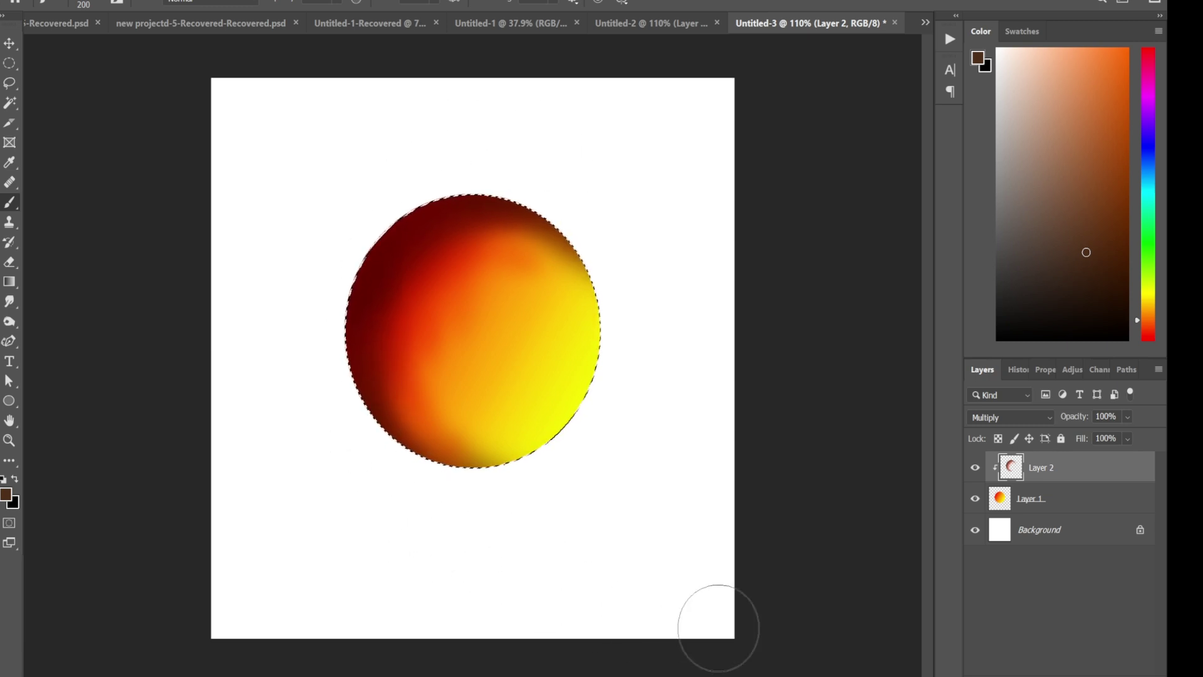
Step: Add a new clipped layer set to Screen blending
key("ctrl+shift+alt+n")
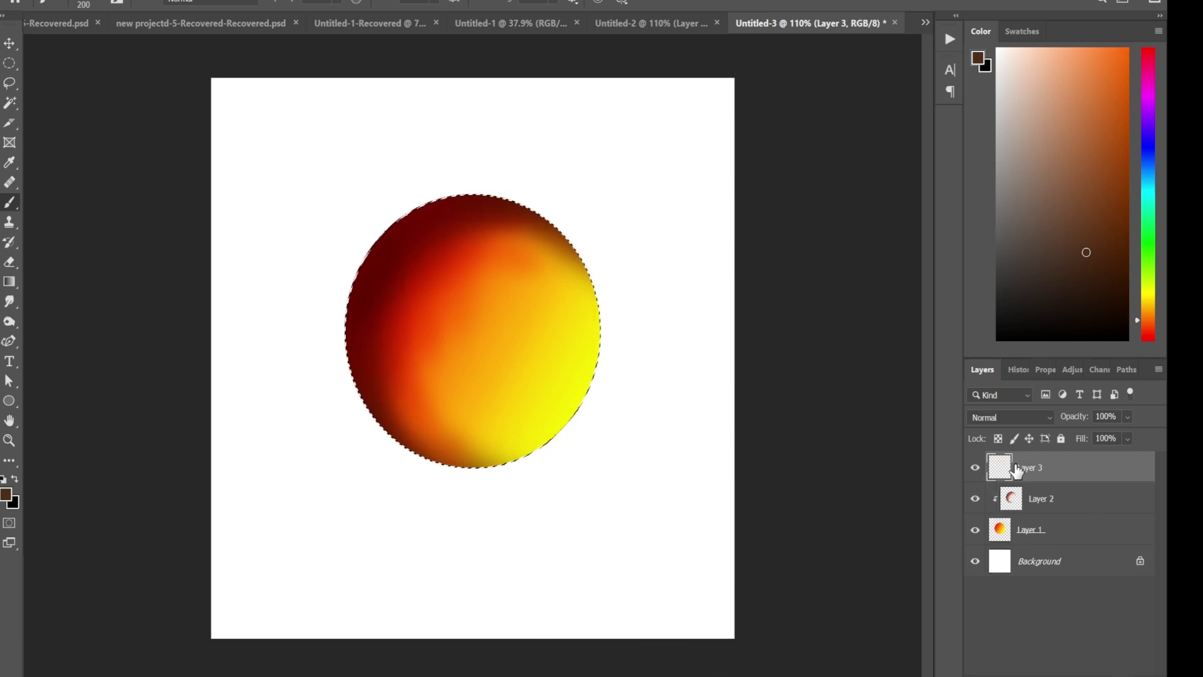
left_click(1021, 484, "alt")
left_click(1010, 418)
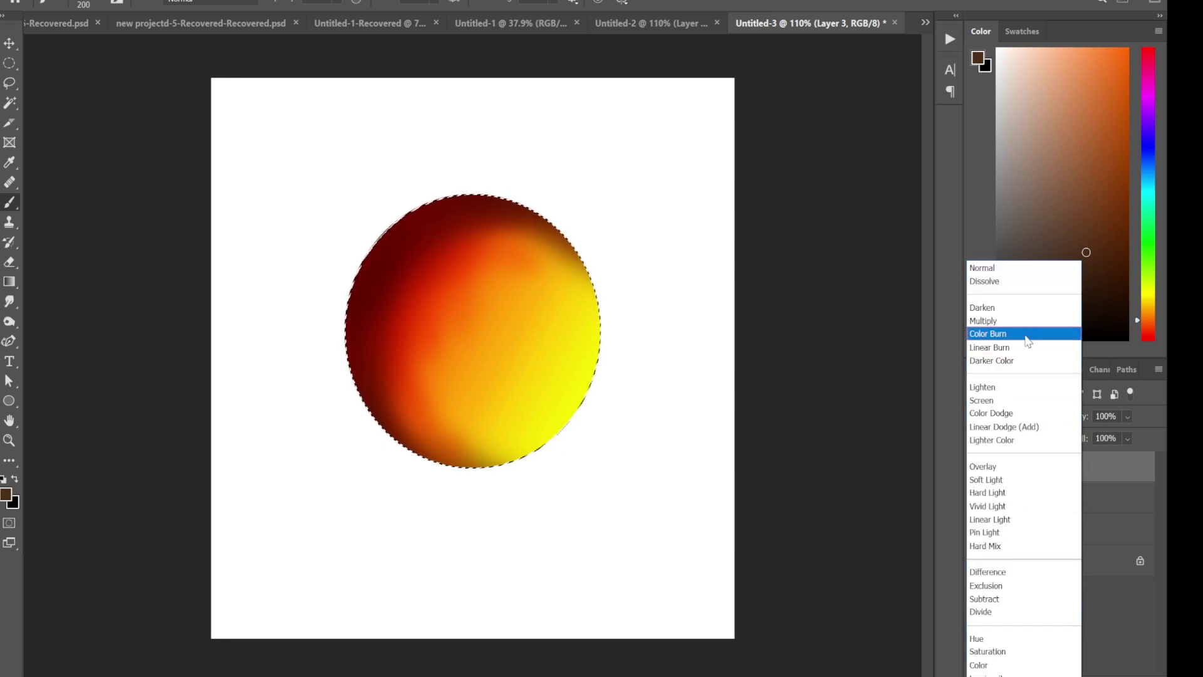
left_click(990, 399)
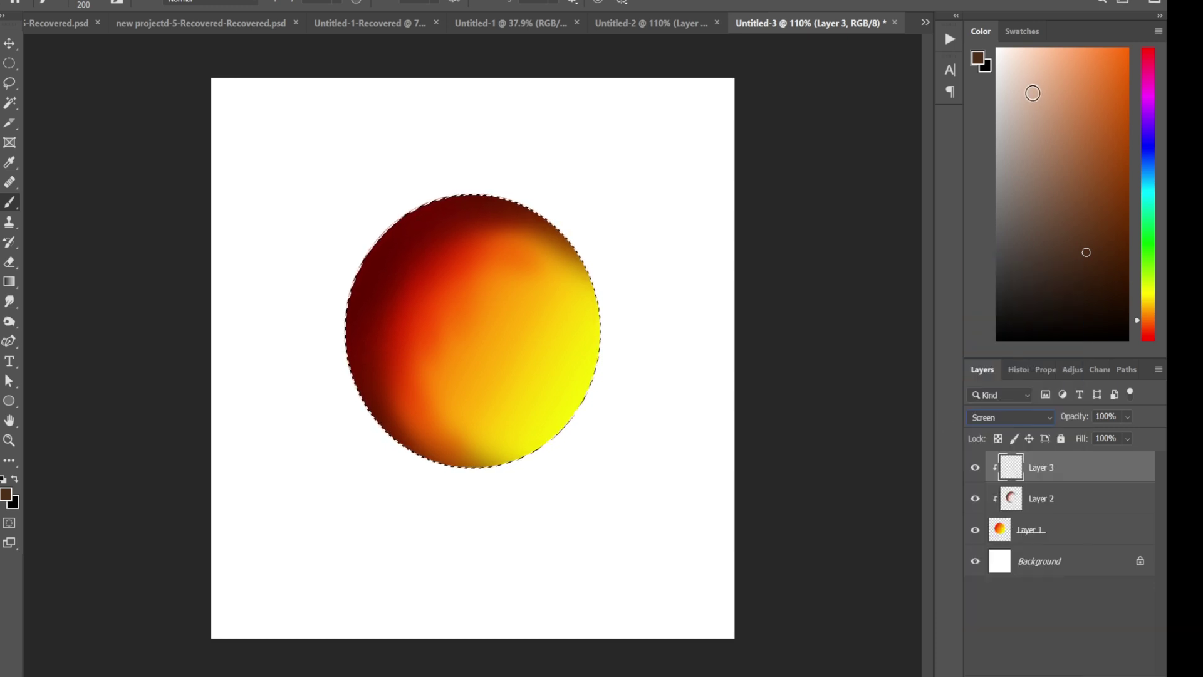
Step: Paint pale peach highlights on the sphere's lower right and drop the circular selection
left_click(1033, 92)
left_click_drag(540, 458, 572, 384)
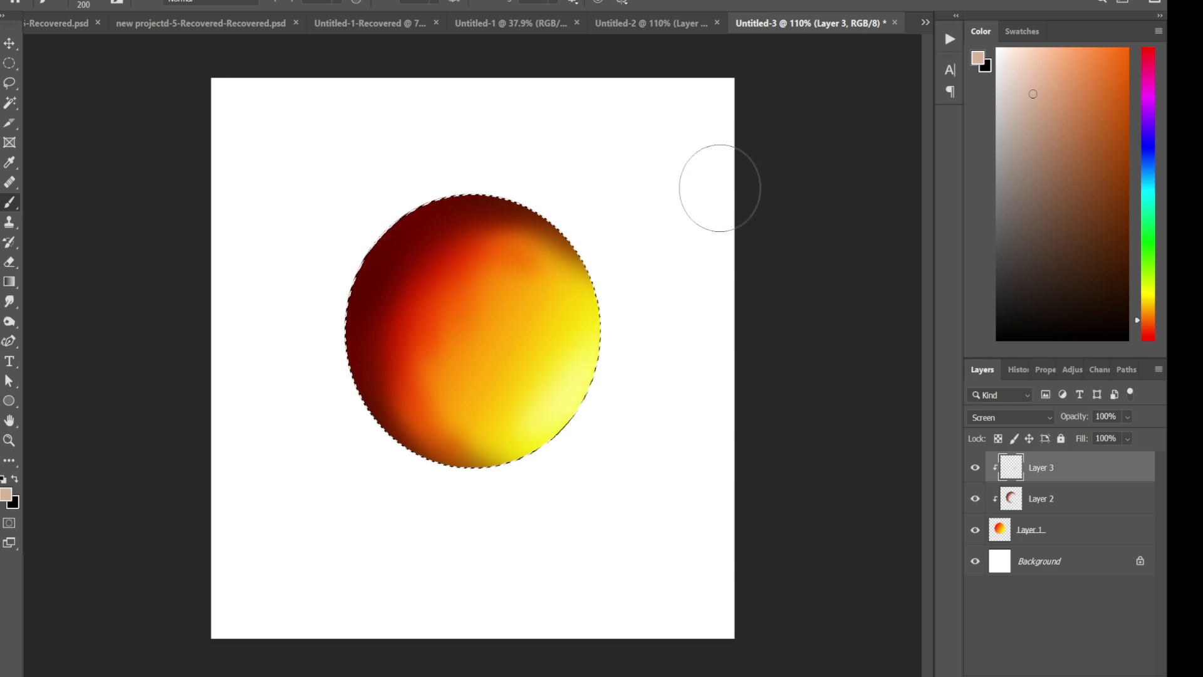
left_click(1016, 69)
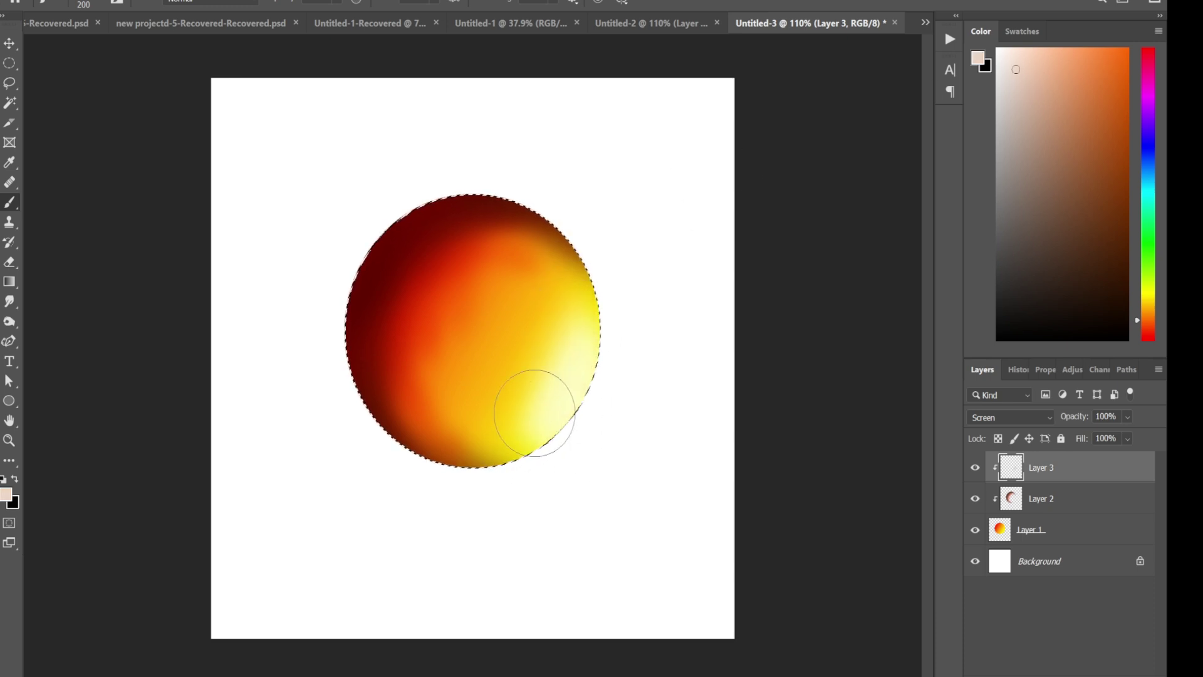
key("ctrl+d")
mouse_move(596, 362)
left_mouse_down()
mouse_move(545, 341)
mouse_move(548, 419)
mouse_move(593, 282)
mouse_move(556, 309)
mouse_move(532, 376)
left_mouse_up()
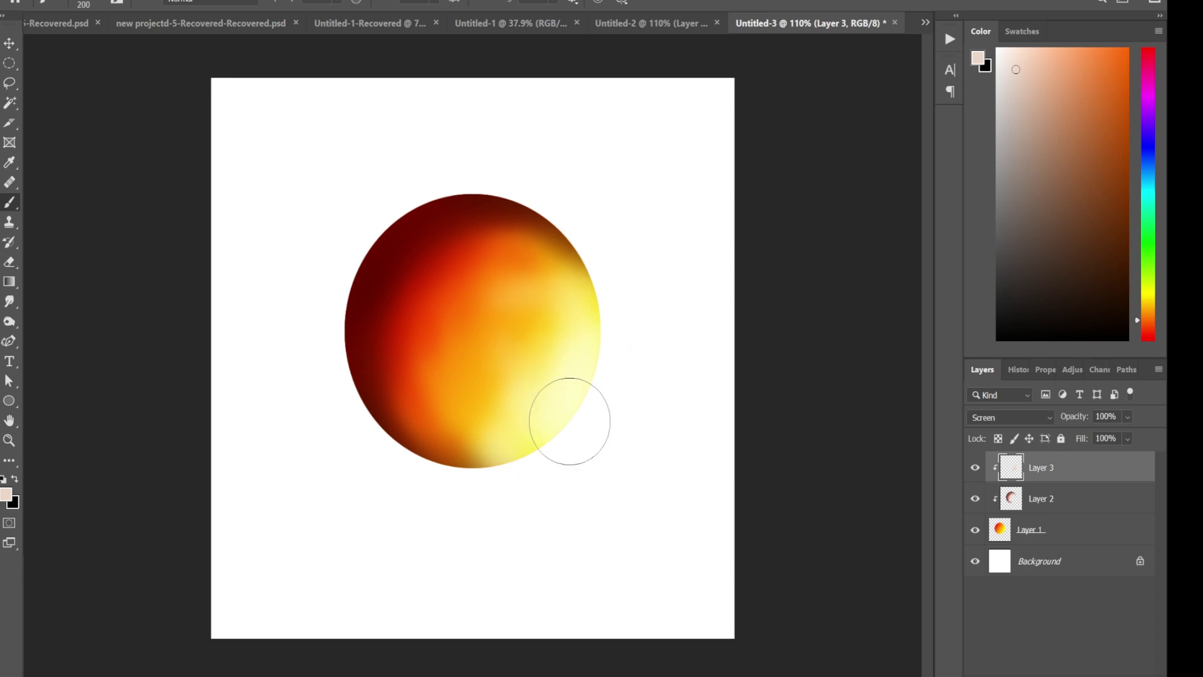
Step: Add Layer 4 below Layer 3, clipped to the sphere and set to Color Dodge
key("ctrl+shift+alt+n")
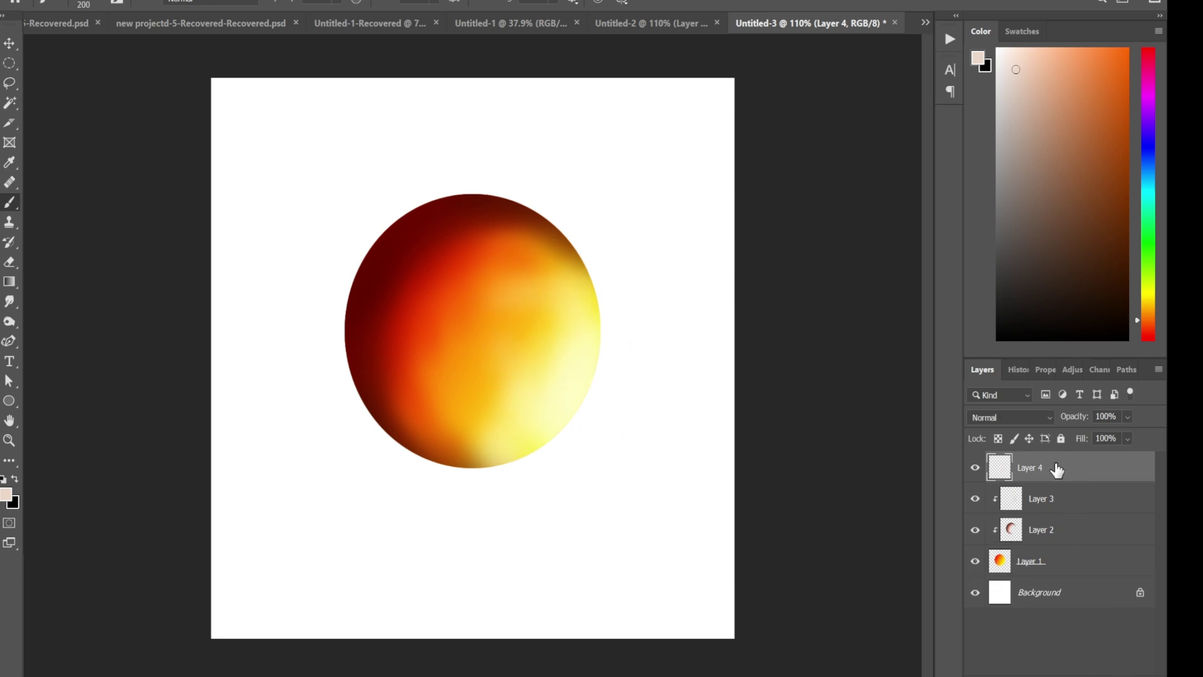
left_click_drag(1057, 470, 1067, 501)
left_click(1040, 417)
left_click(996, 478)
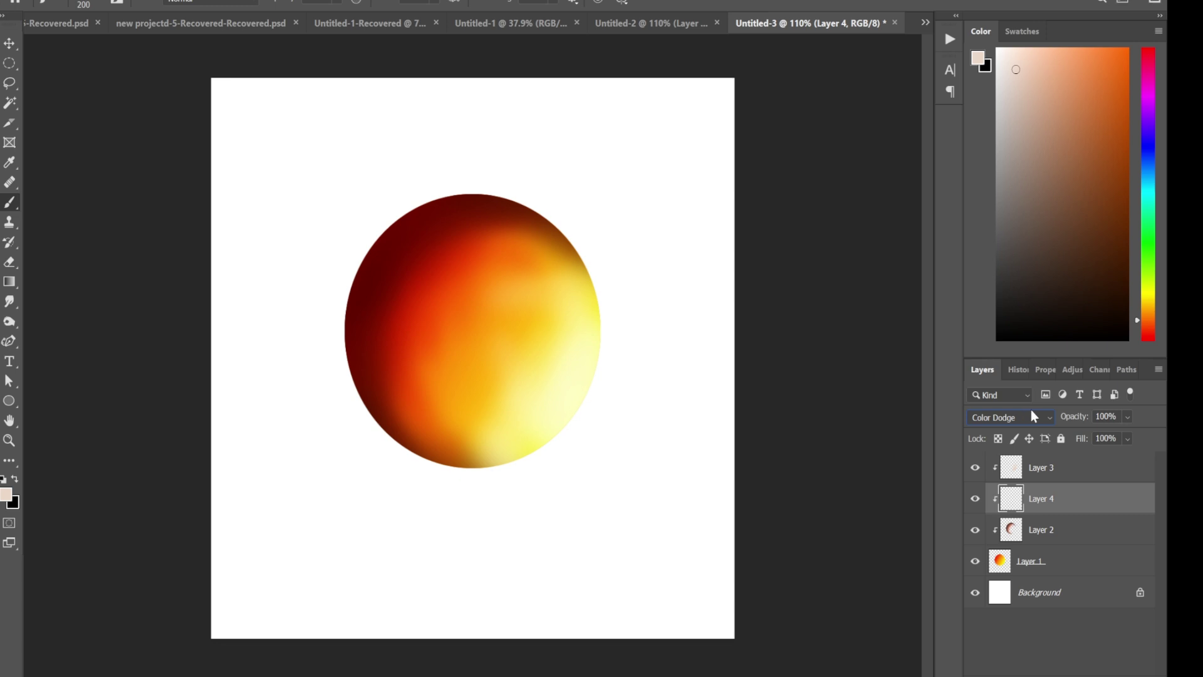
Step: Paint brown and orange strokes so the sphere's centre glows yellow, then start another clipped layer
left_click(1070, 151)
left_click_drag(479, 268, 439, 389)
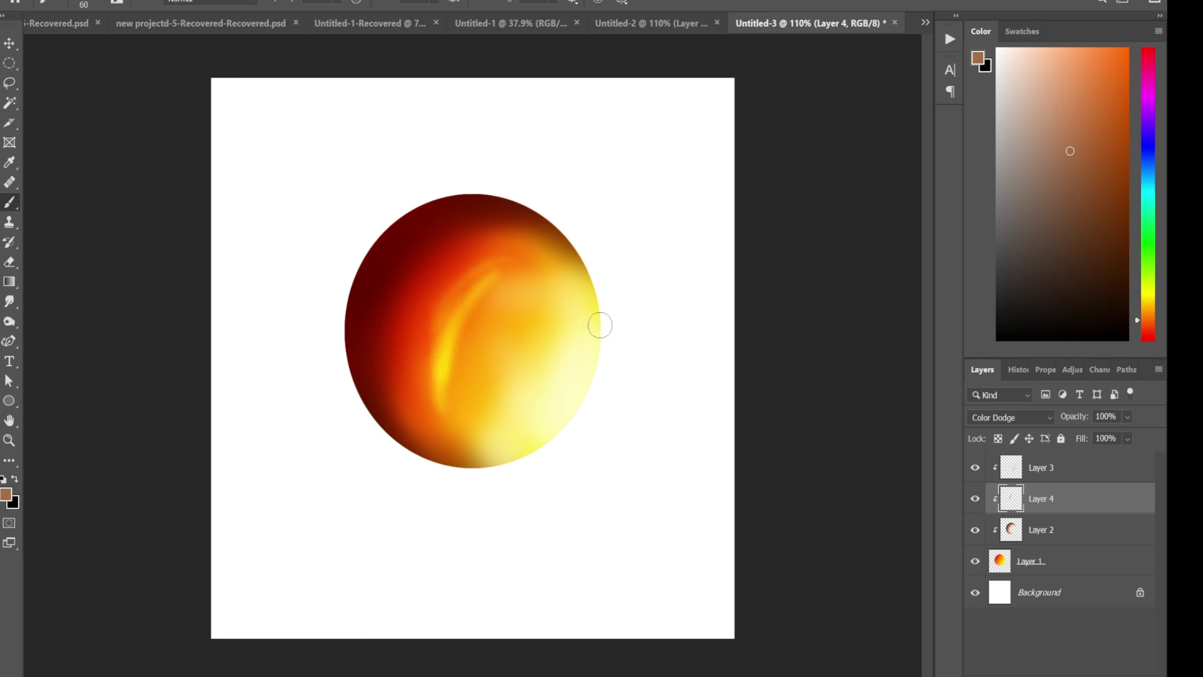
left_click(1112, 204)
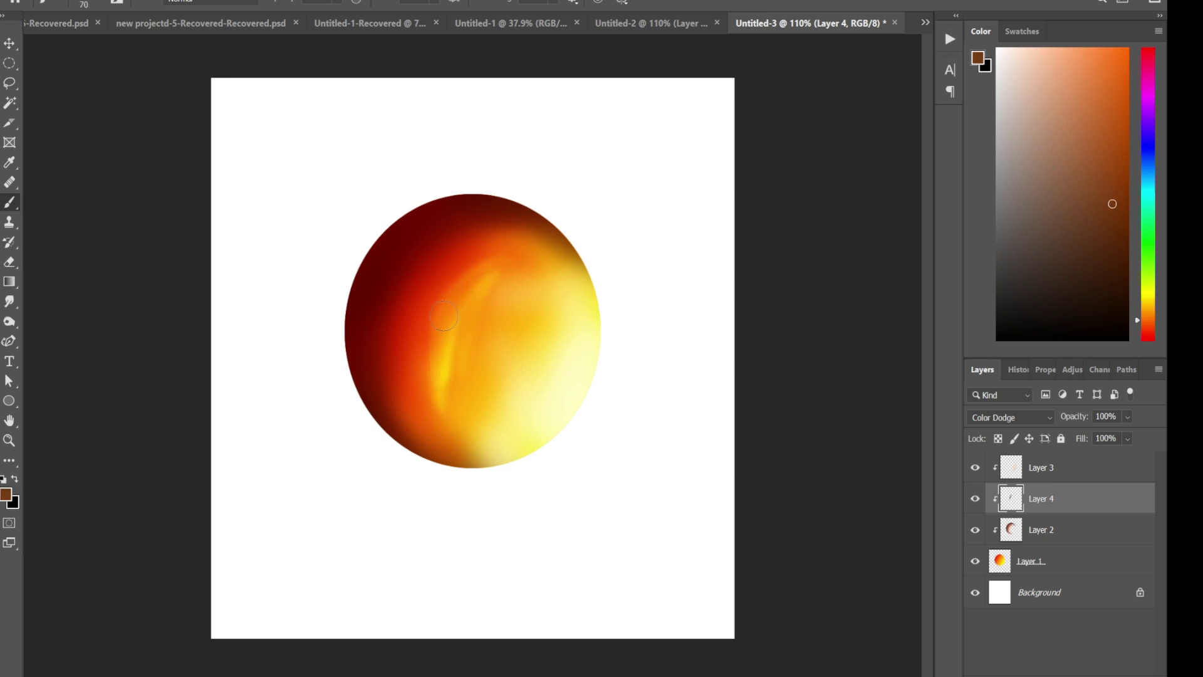
left_click_drag(1087, 241, 1125, 70)
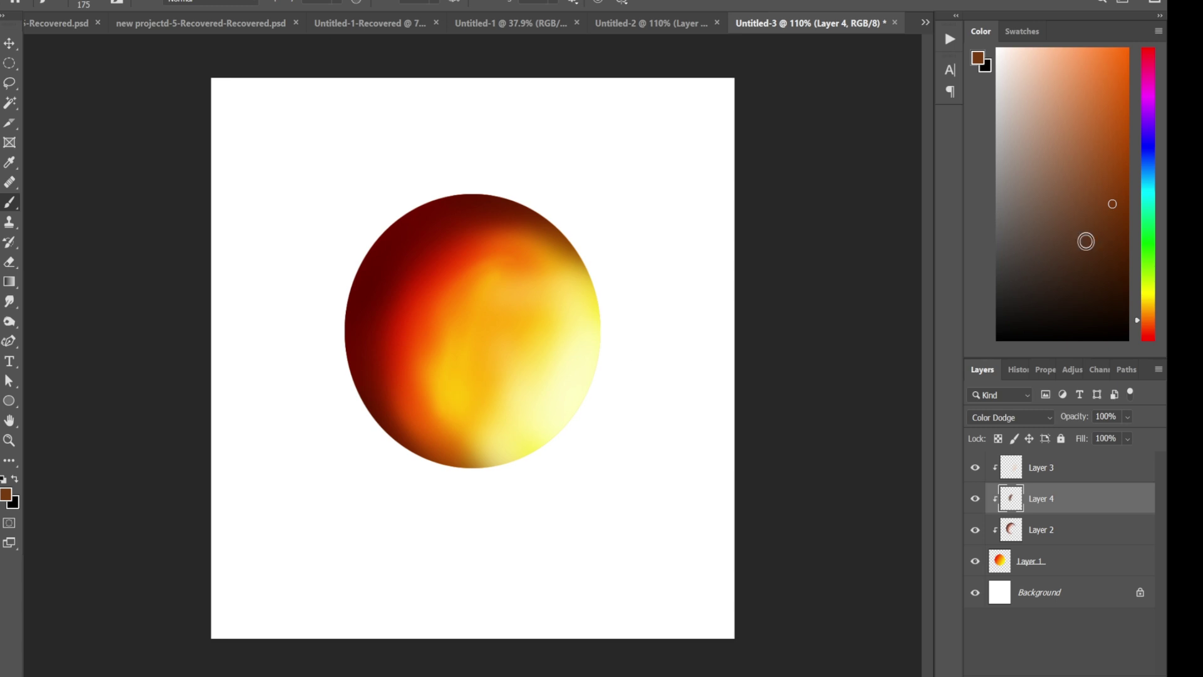
mouse_move(485, 357)
left_mouse_down()
mouse_move(502, 376)
mouse_move(590, 309)
mouse_move(526, 436)
left_mouse_up()
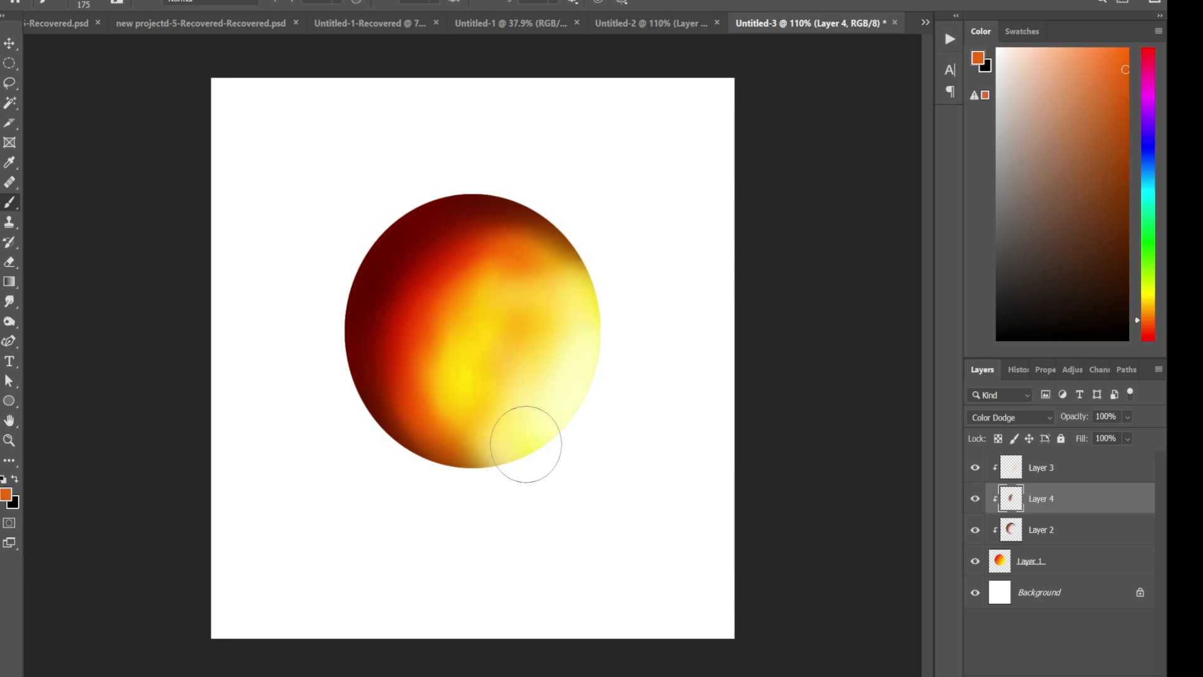
left_click(1148, 332)
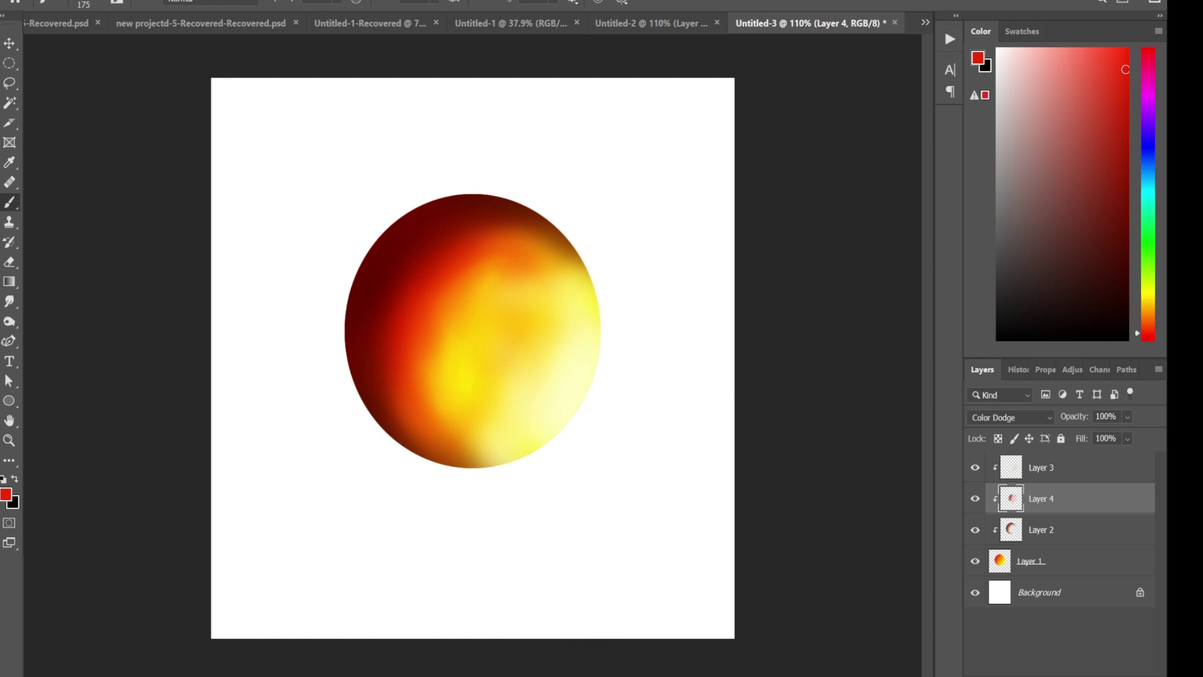
key("ctrl+shift+alt+n")
Step: Move Layer 5 to the top of the stack and set it to Linear Dodge (Add)
left_click_drag(1041, 498, 1065, 468)
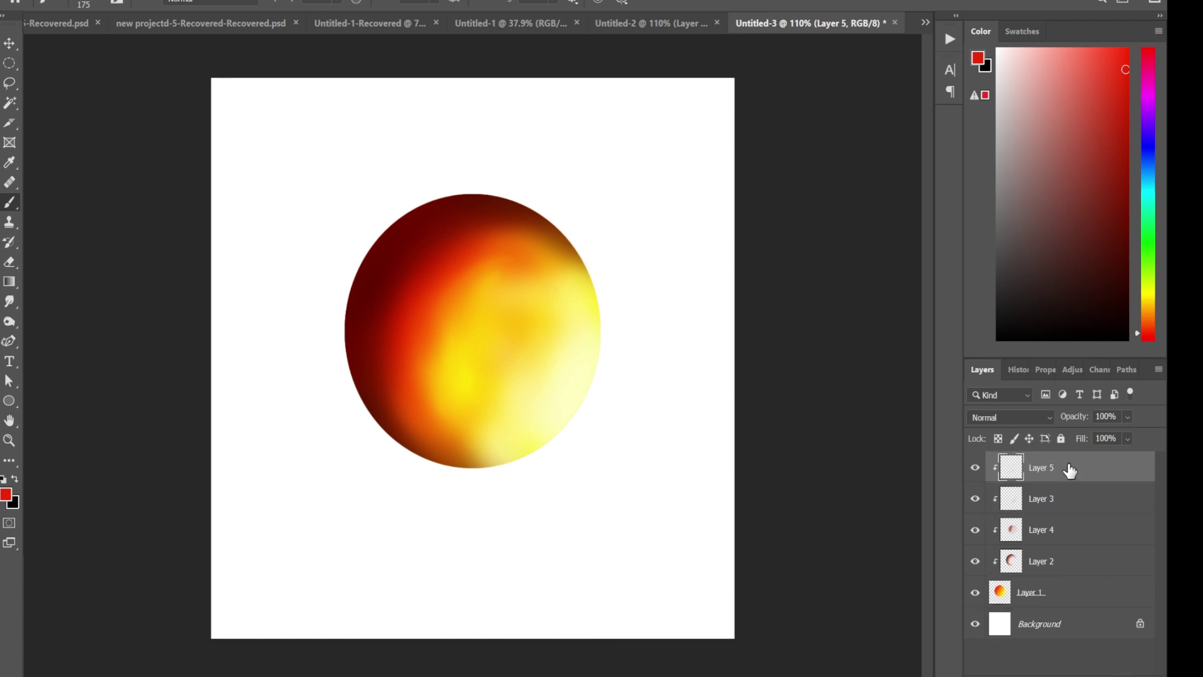
left_click(1010, 417)
left_click(1035, 446)
Step: Paint a soft white glint at the sphere's upper left, plus a smaller white dot below it
left_click(998, 52)
scroll(317, 224, "up", 2)
key("bracketleft")
key("bracketleft")
key("bracketleft")
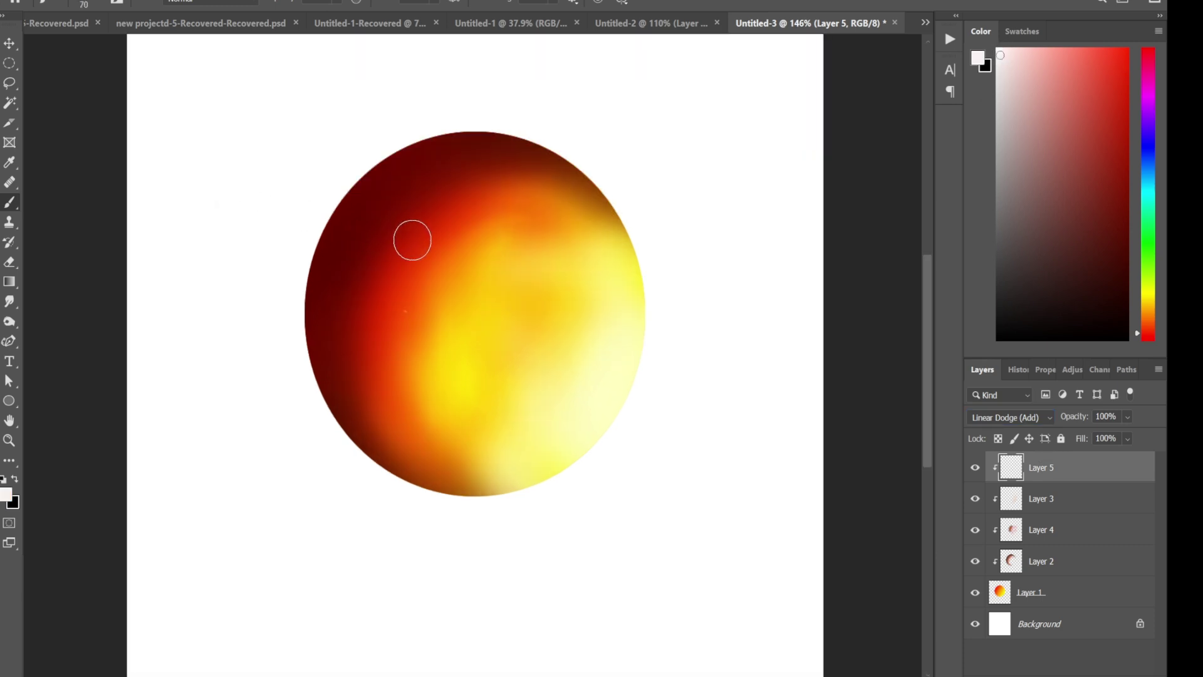
key("bracketright")
left_click_drag(411, 238, 409, 235)
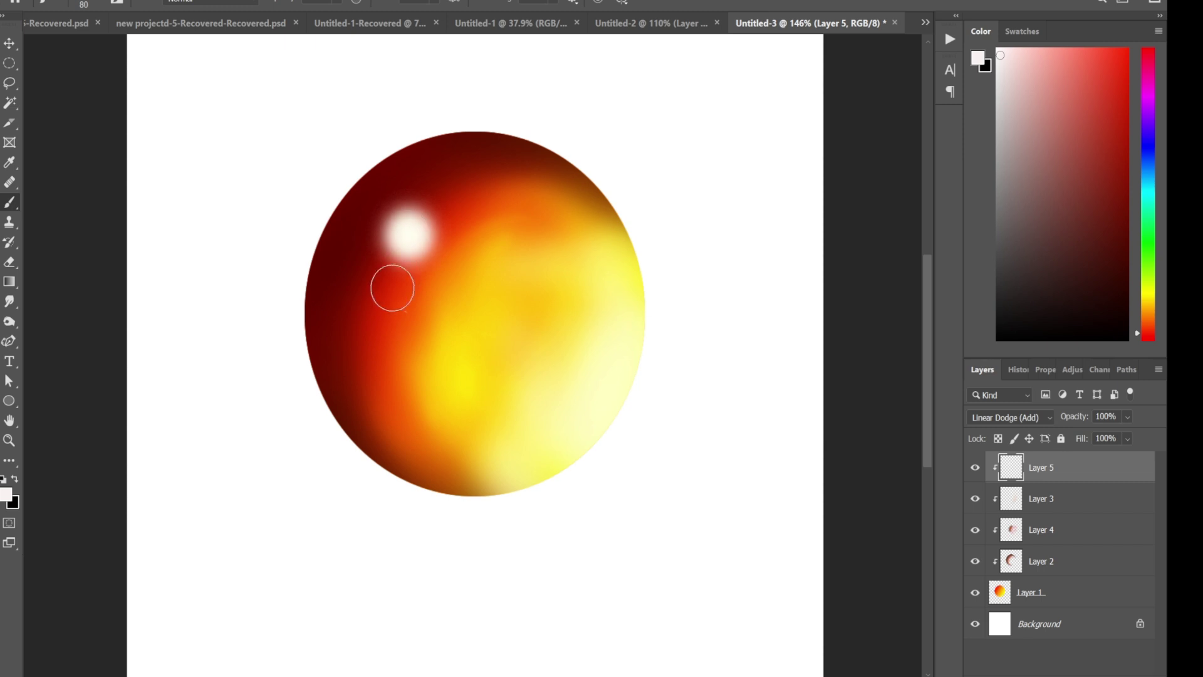
key("bracketleft")
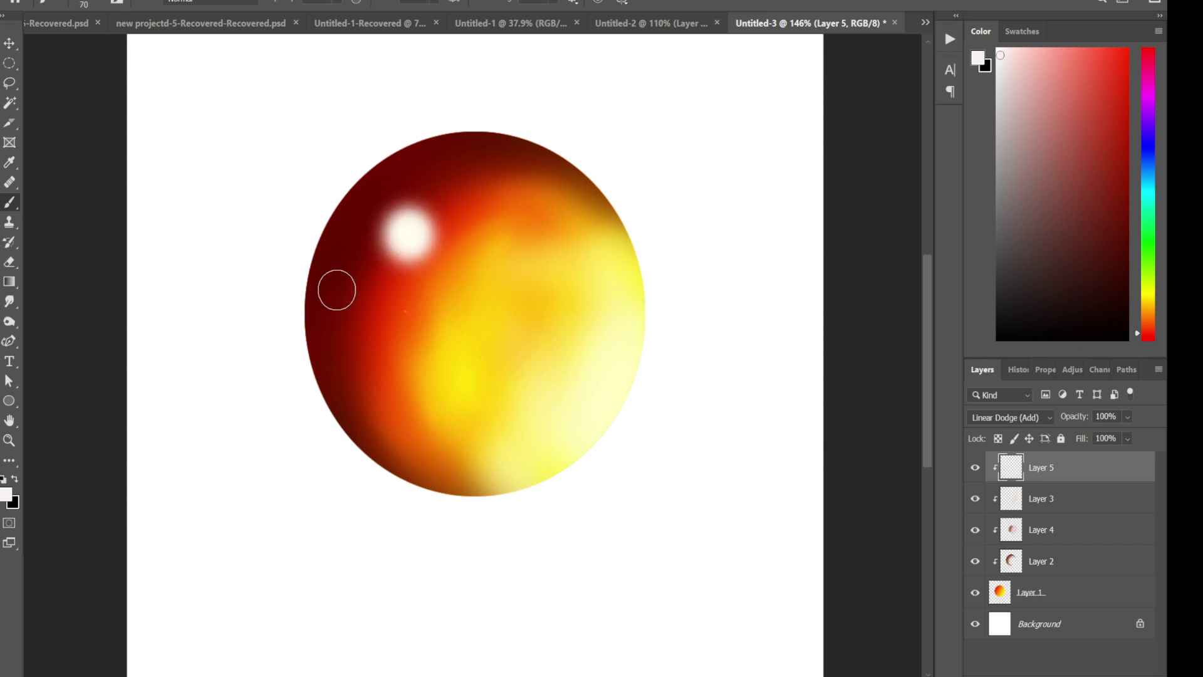
key("bracketleft")
key("bracketleft")
key("bracketleft")
key("bracketleft")
left_click(401, 282)
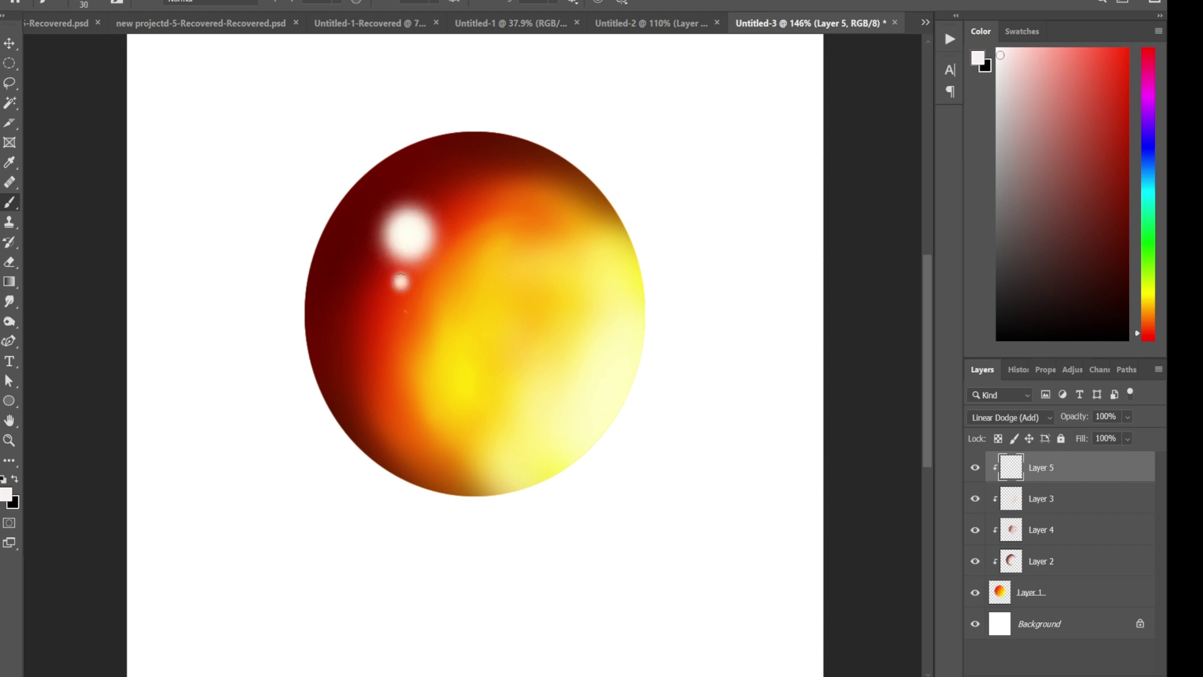
key("ctrl+minus")
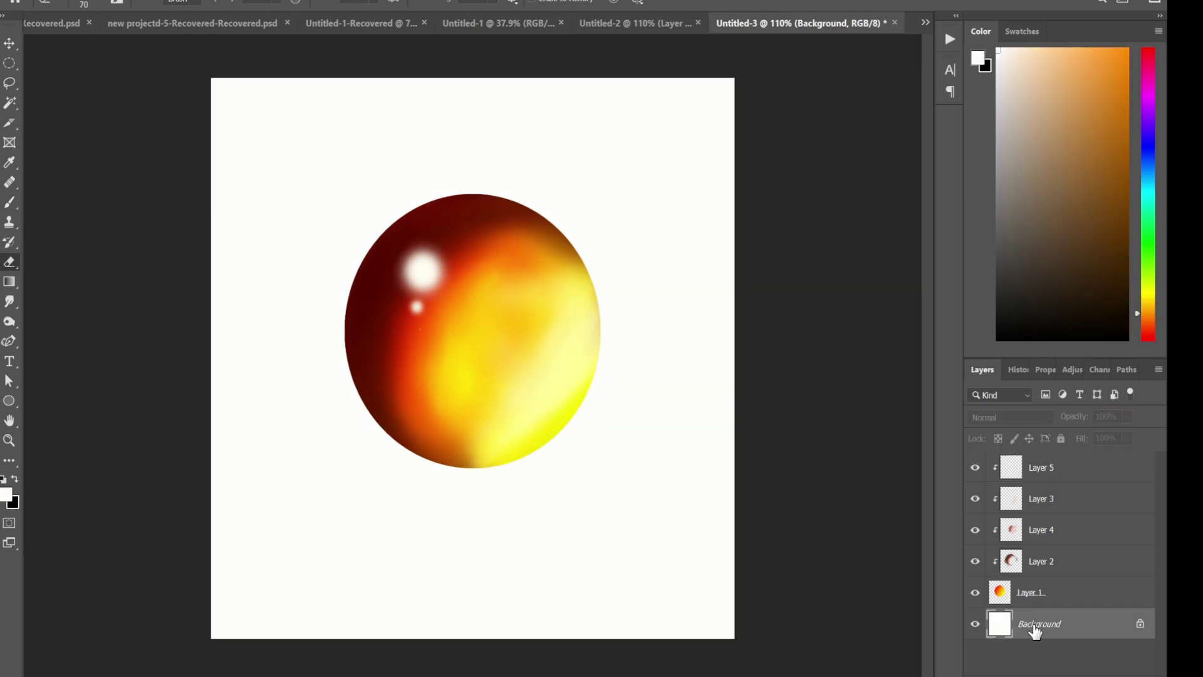
Step: Fill the Background layer with a dark grey
left_click_drag(998, 163, 998, 169)
left_click(1000, 216)
key("alt+BackSpace")
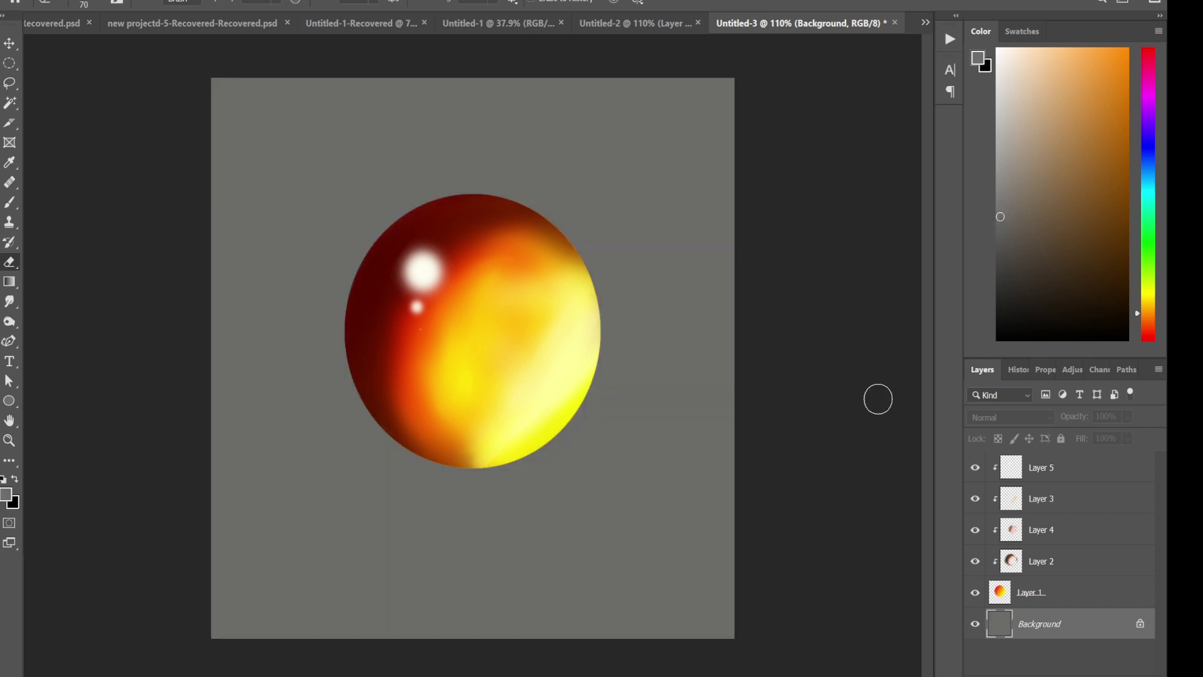
left_click(1048, 601)
left_click(1053, 623)
Step: Paint a near-black soft shadow to the left of the sphere with a large soft brush
left_click(998, 291)
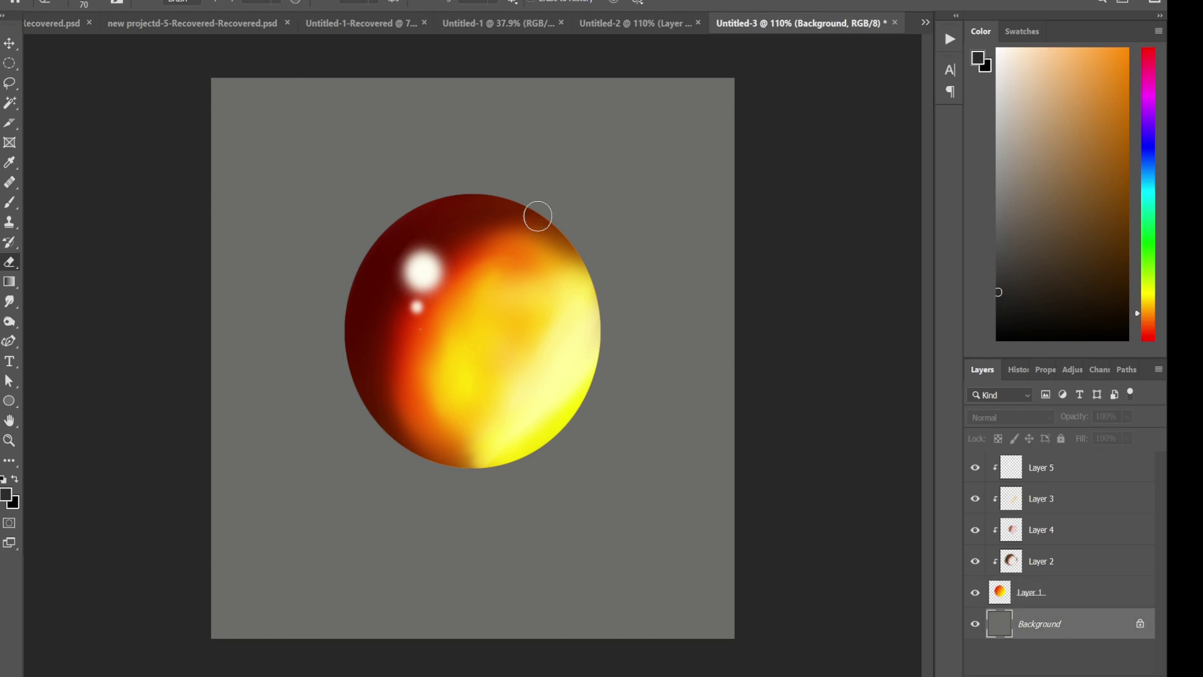
left_click(9, 202)
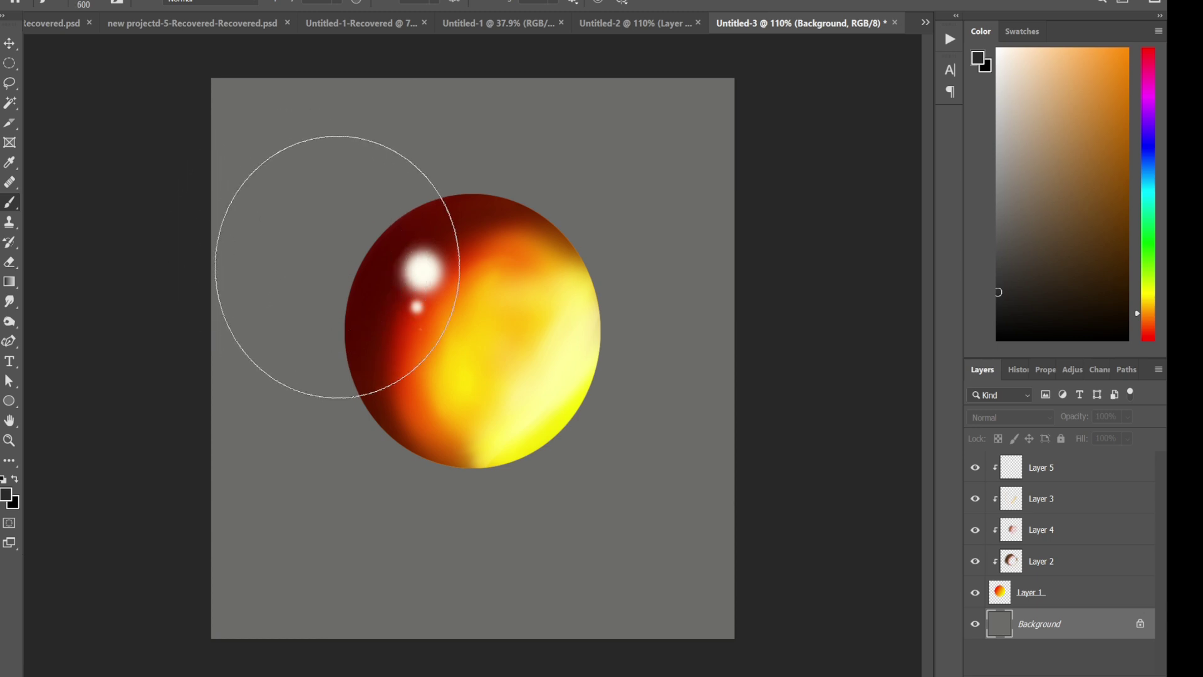
key("bracketright")
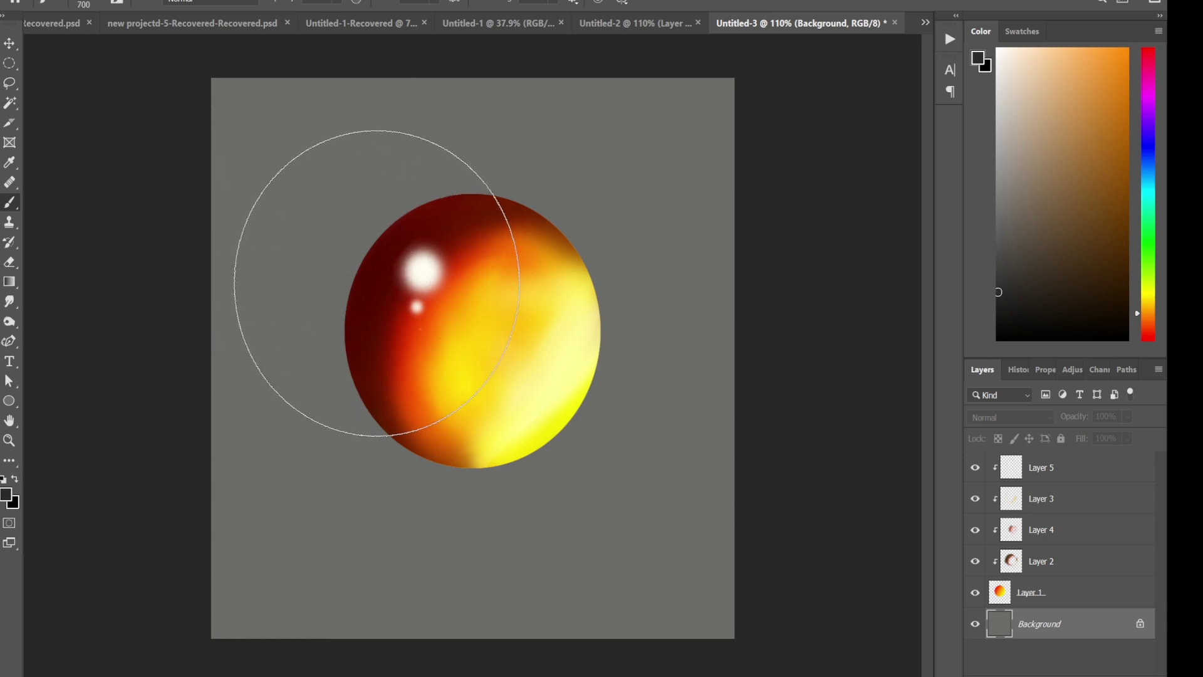
key("bracketleft")
key("bracketleft")
mouse_move(369, 275)
left_mouse_down()
mouse_move(363, 255)
mouse_move(351, 282)
left_mouse_up()
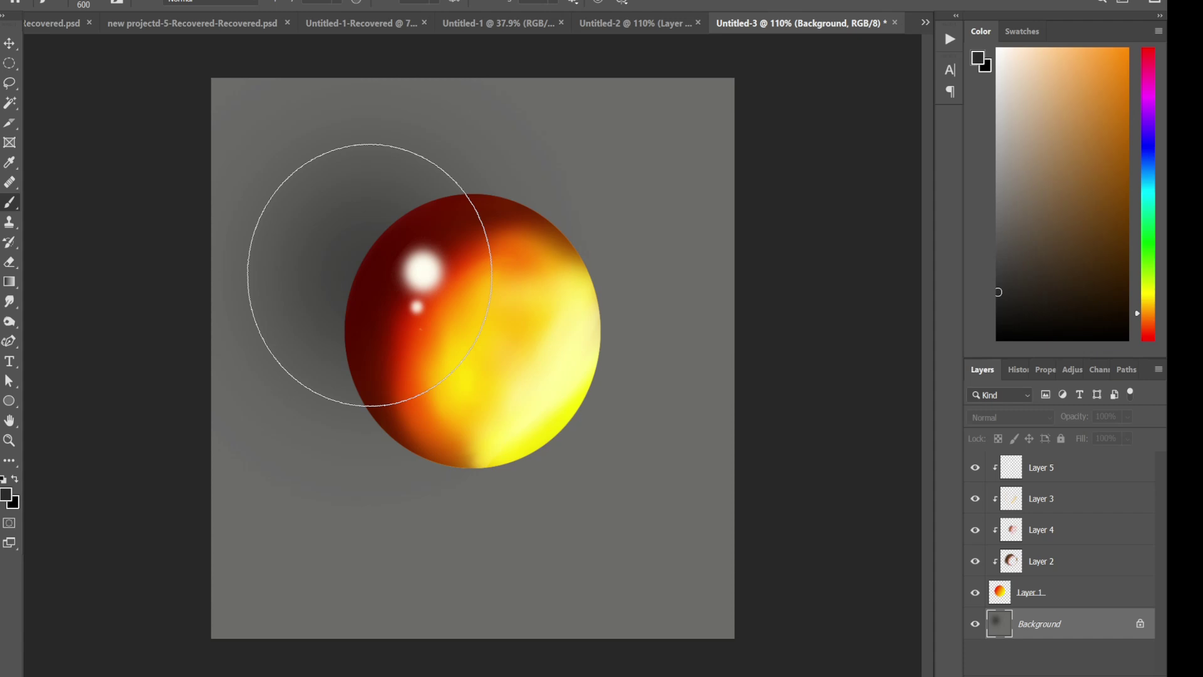
Step: Paint a soft white glow at the sphere's lower right, redone with a smaller brush
key("bracketright")
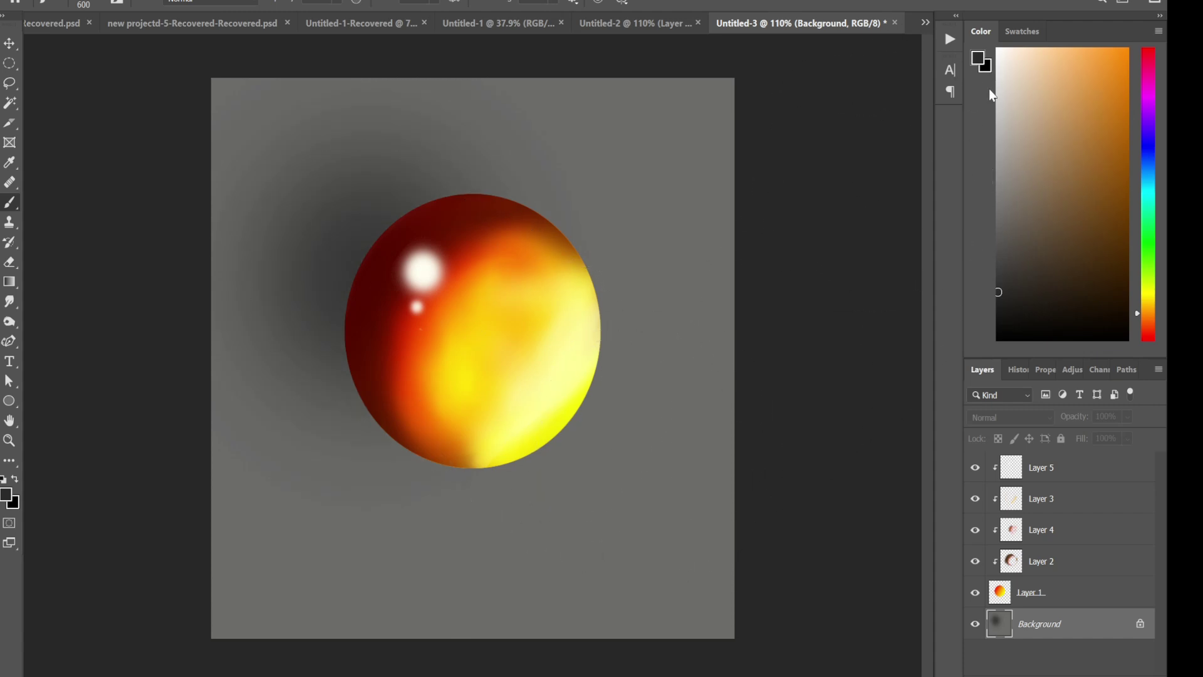
left_click(1001, 52)
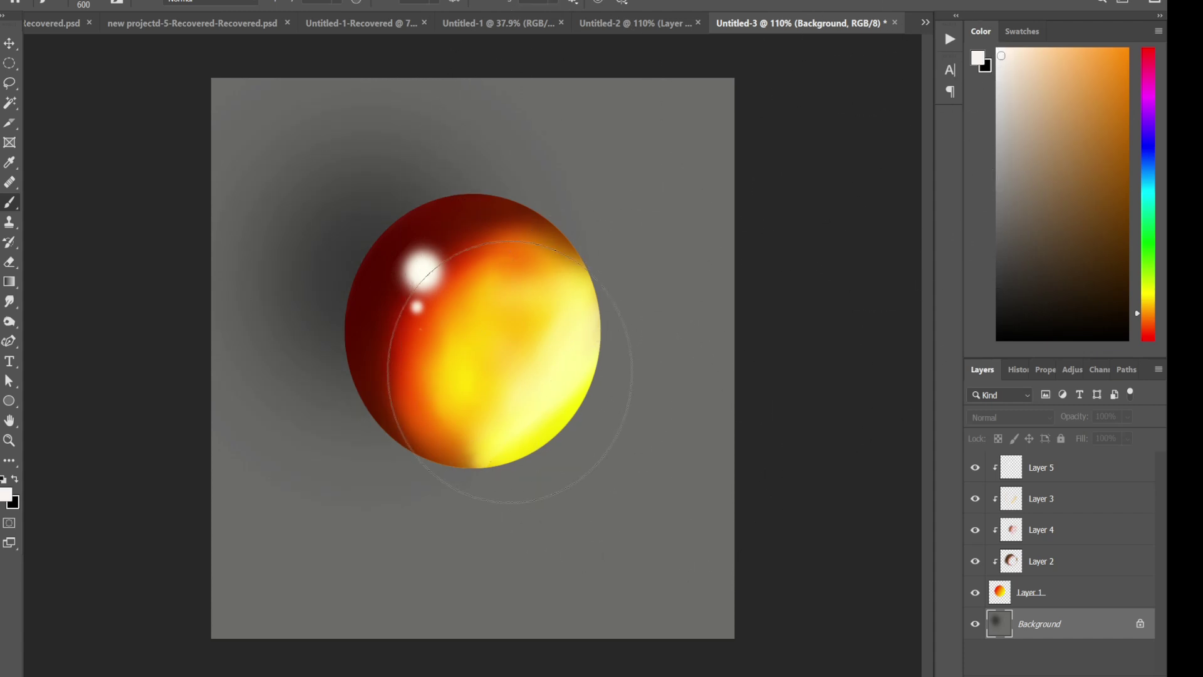
left_click_drag(509, 373, 523, 378)
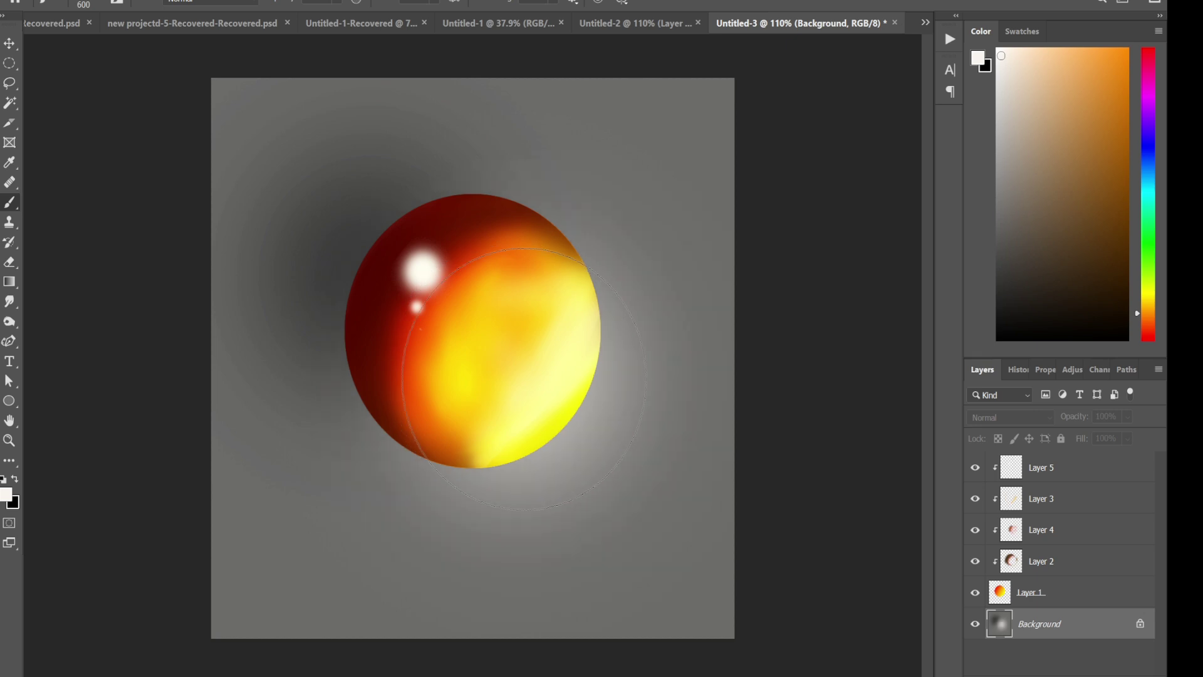
key("ctrl+z")
key("ctrl+z")
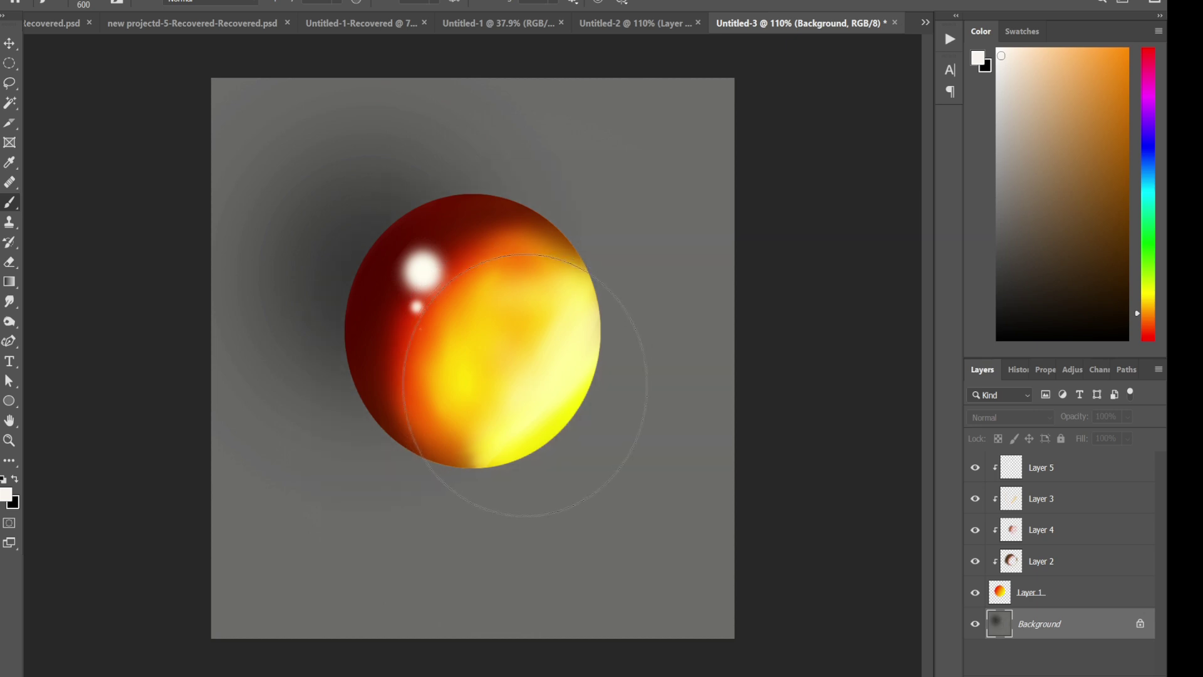
key("bracketleft")
left_click_drag(536, 380, 544, 377)
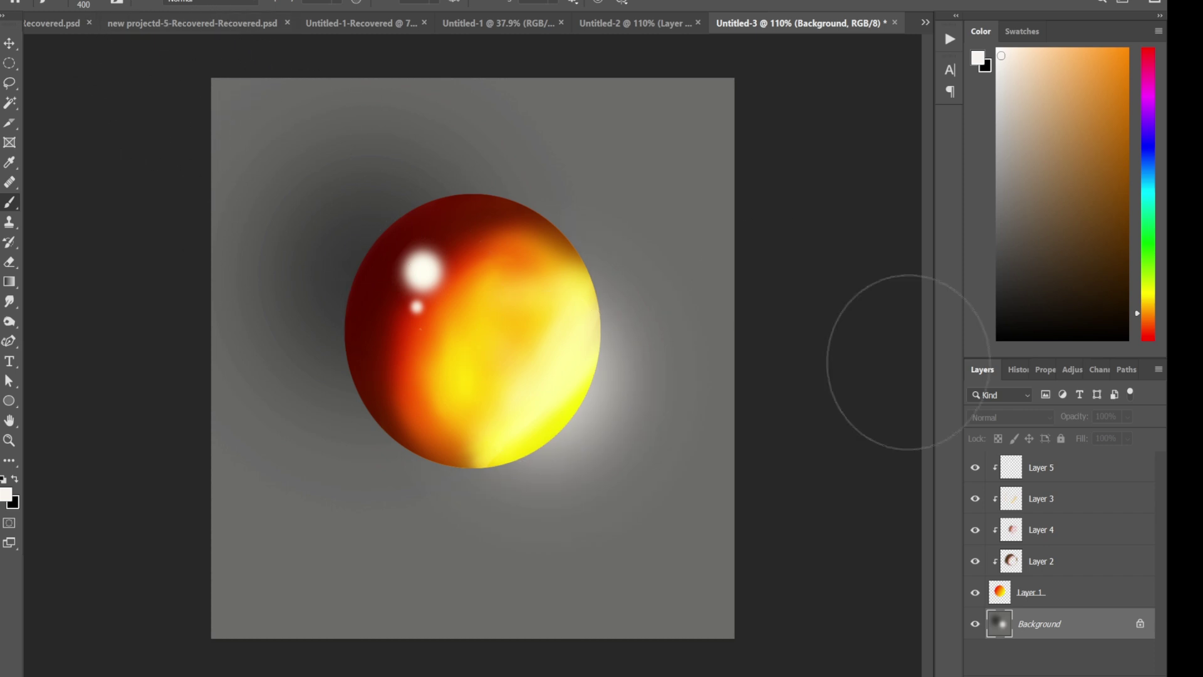
left_click(1040, 567)
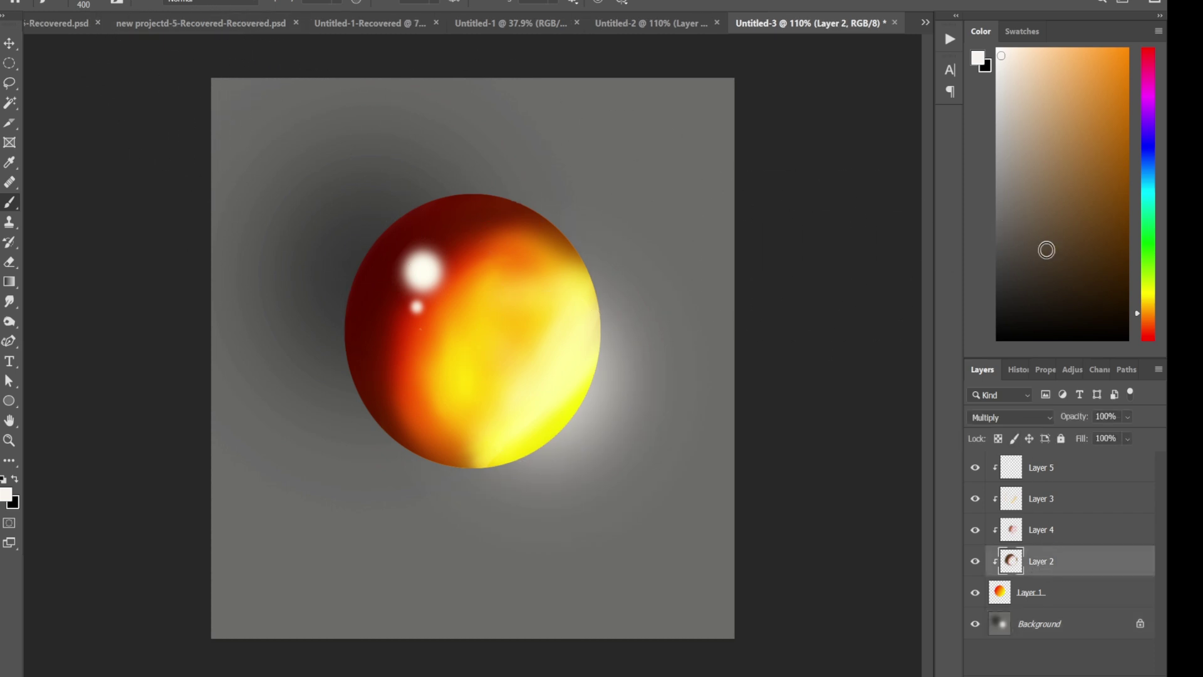
Step: Deepen Layer 2's shading with progressively darker browns and raise its opacity to 98%
mouse_move(1046, 250)
left_mouse_down()
mouse_move(1095, 279)
mouse_move(1096, 255)
left_mouse_up()
key("bracketleft")
key("bracketleft")
key("bracketleft")
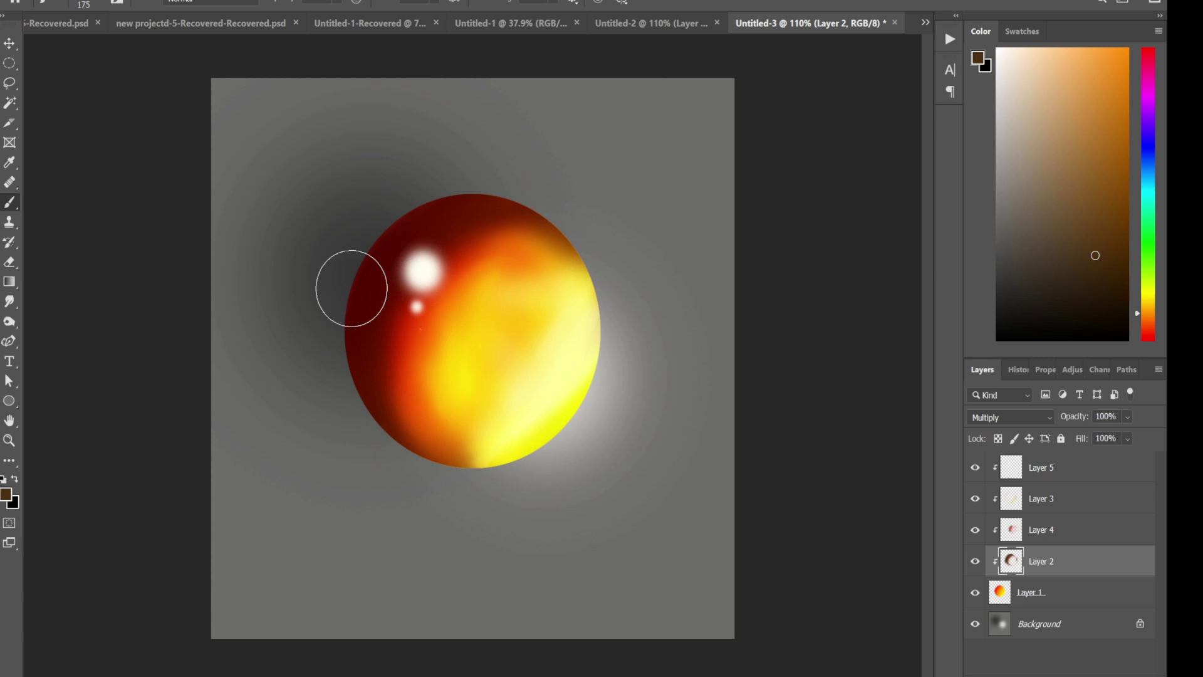
left_click(1090, 275)
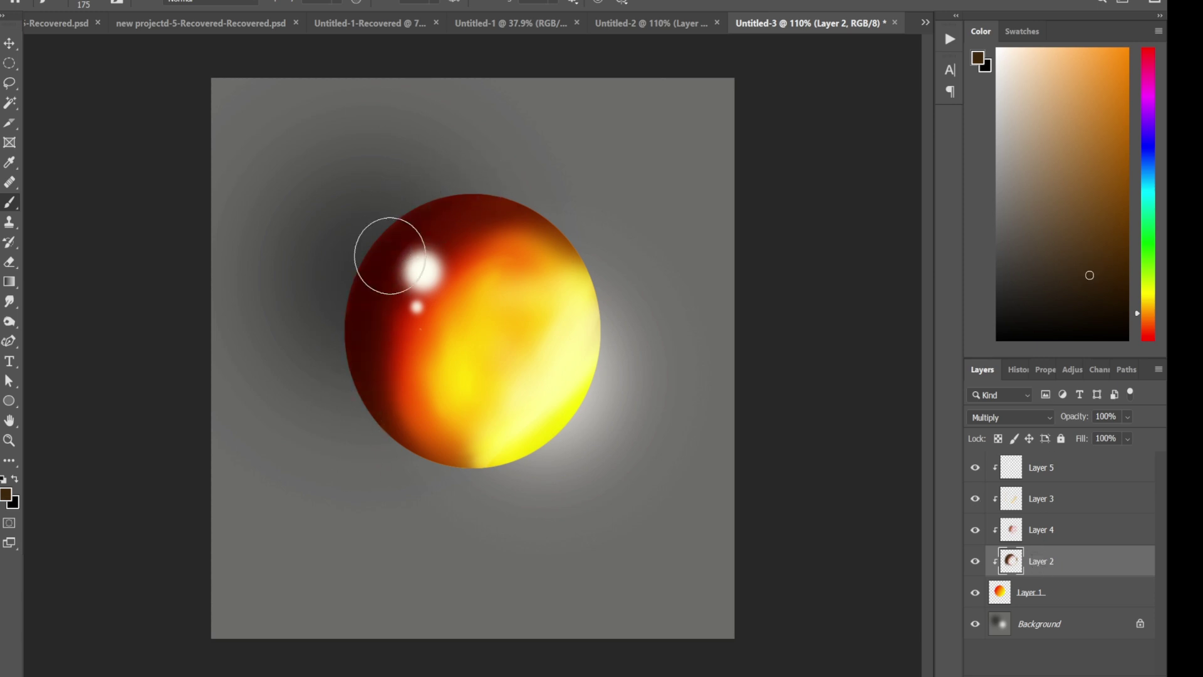
left_click(1103, 299)
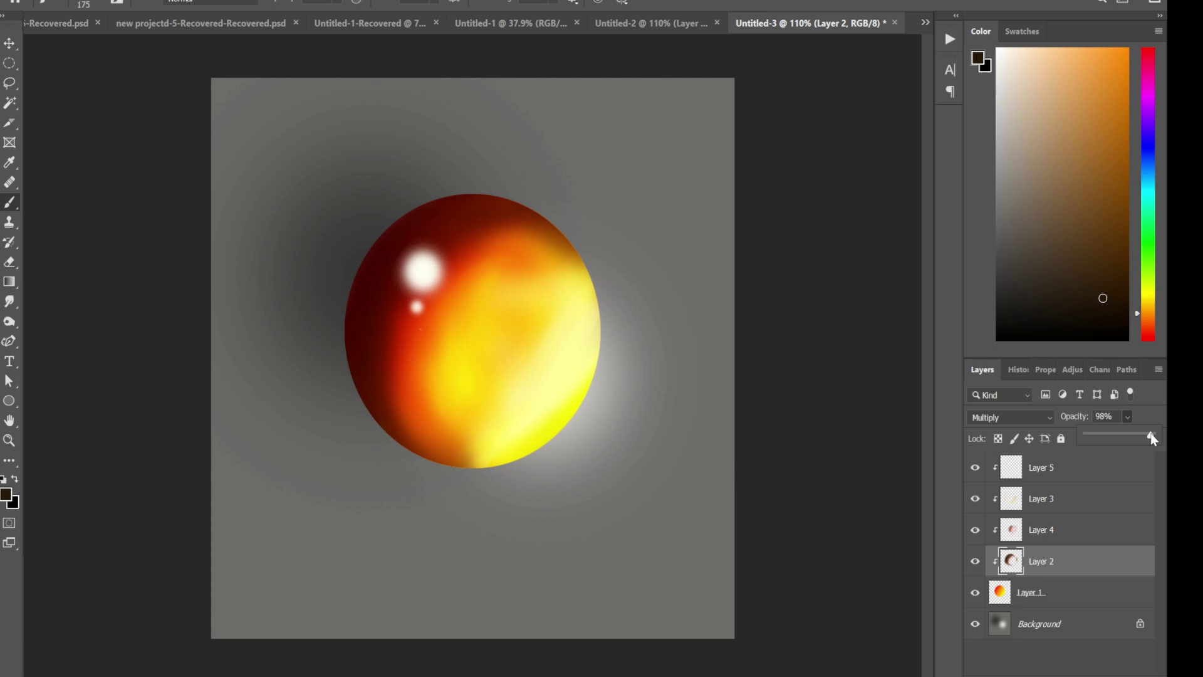
left_click_drag(1138, 440, 1146, 441)
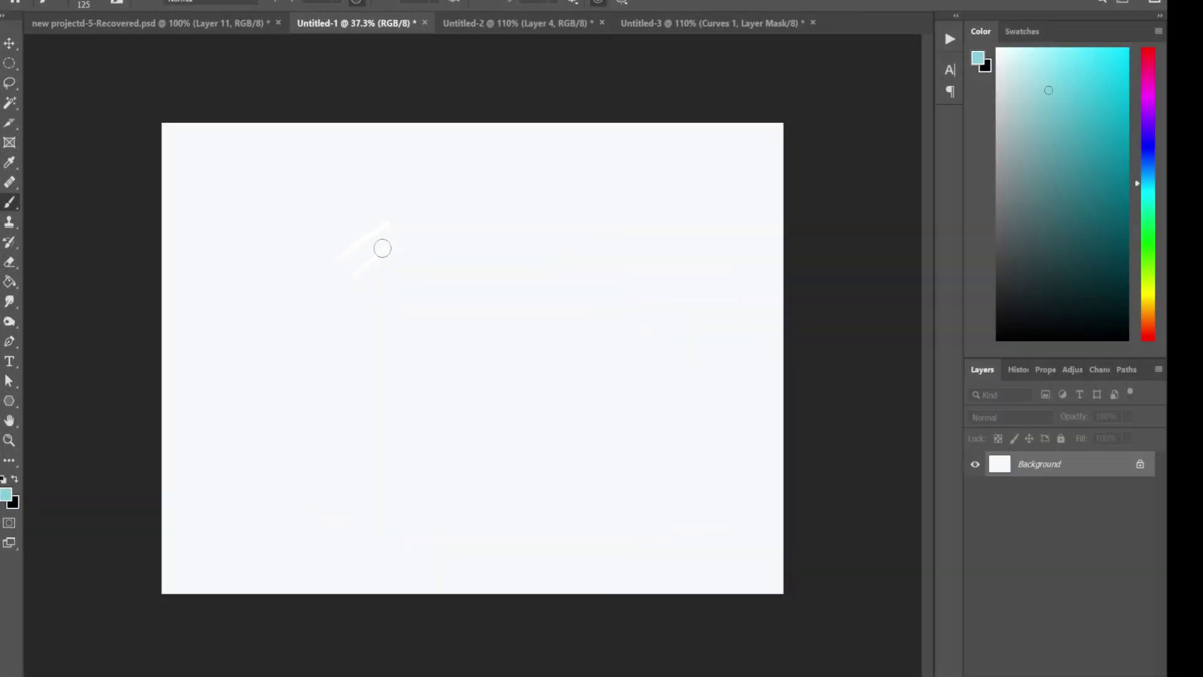
Step: Draw a closed six-point crystal outline with the Pen tool in Untitled-1
left_click(9, 342)
left_click(444, 205)
left_click(404, 250)
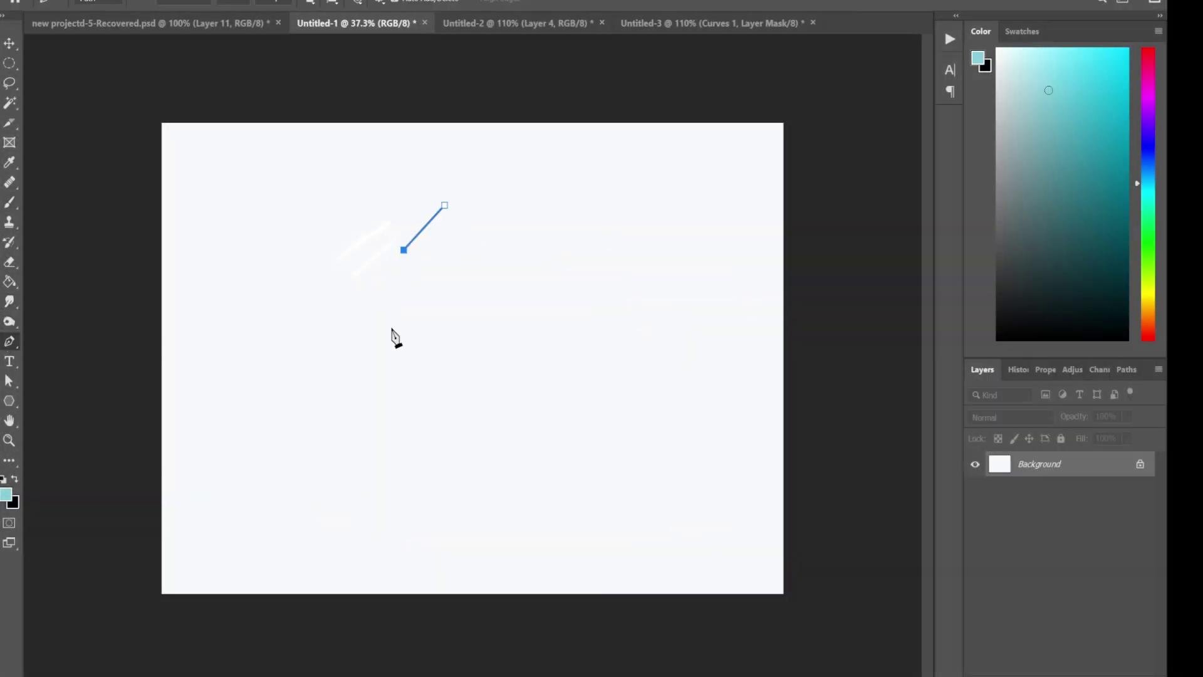
left_click(389, 423)
left_click(445, 466)
left_click(495, 451)
left_click(490, 252)
left_click(444, 205)
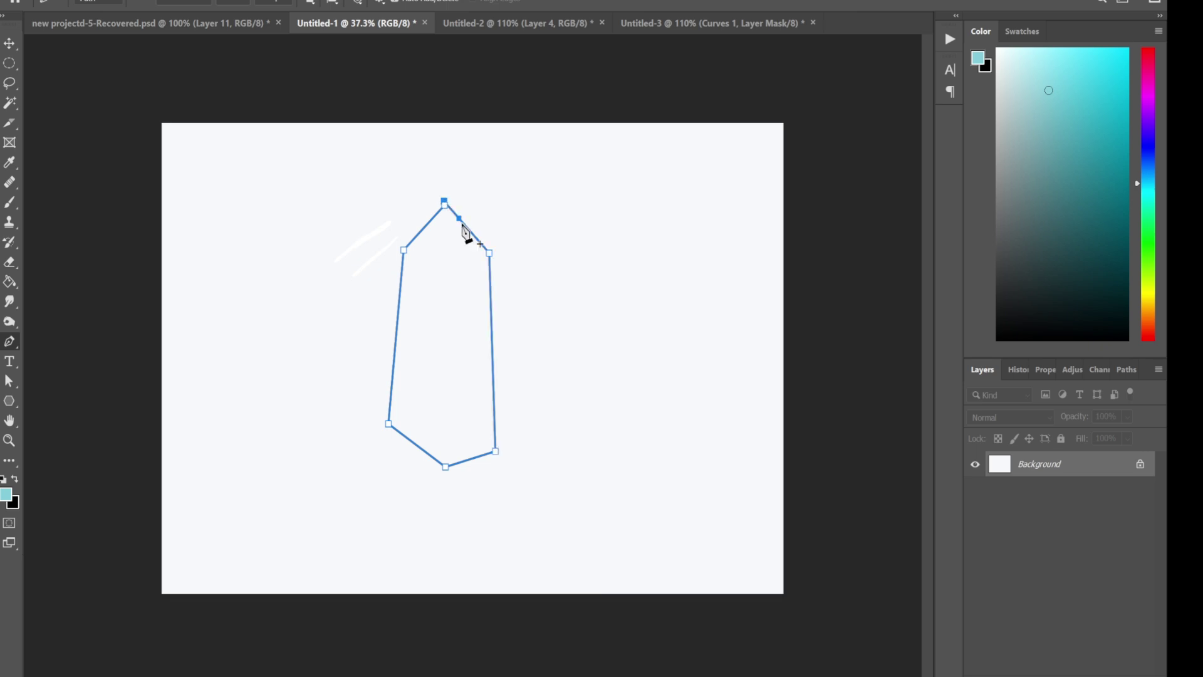
key("ctrl+z")
Step: Adjust the outline's anchors to make the crystal taller and pointier, and add an empty layer
left_click(446, 207)
key("ctrl+z")
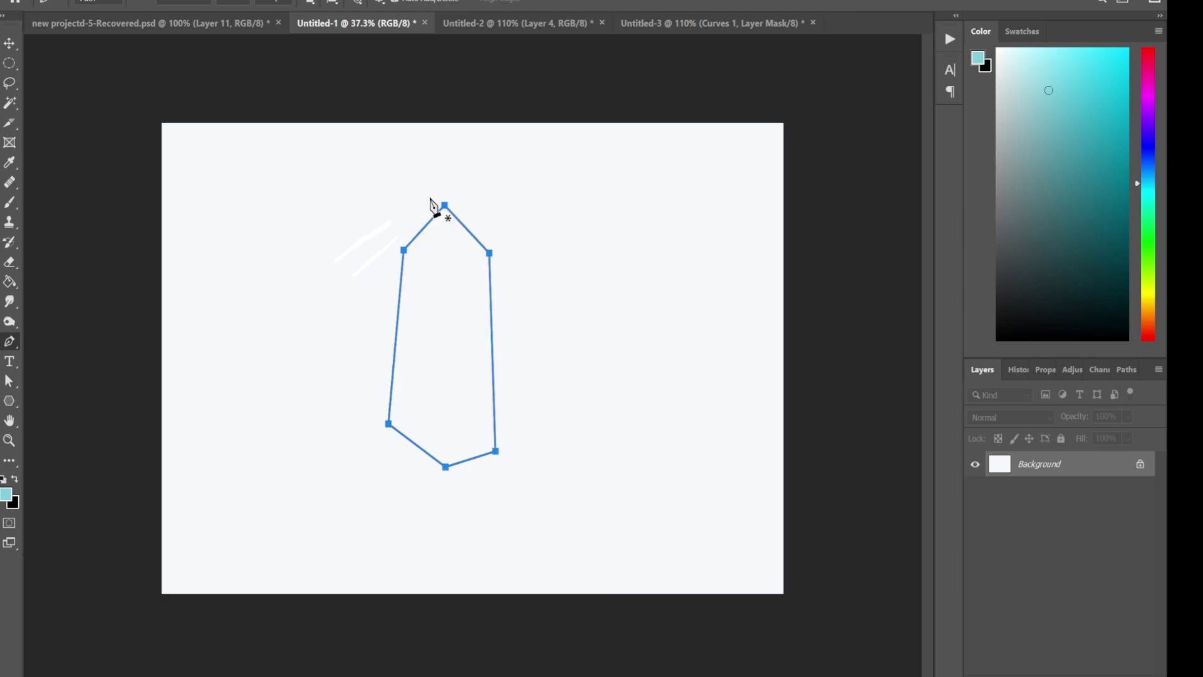
left_click_drag(444, 206, 445, 181)
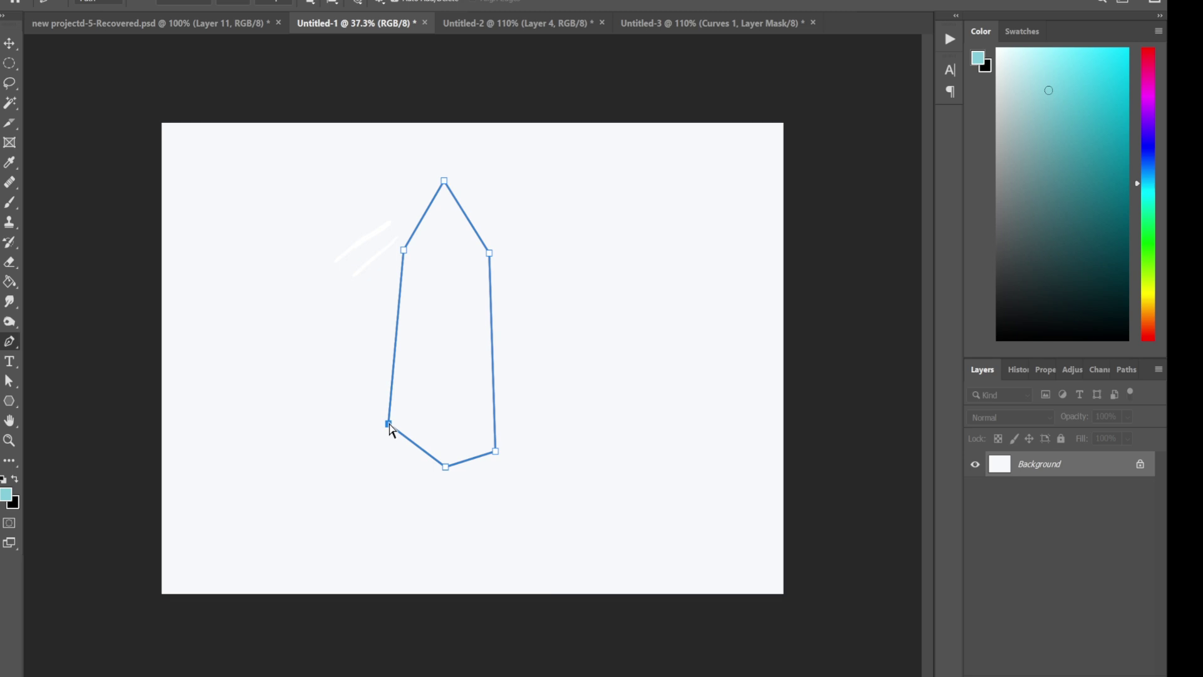
left_click_drag(389, 424, 385, 441)
mouse_move(446, 467)
left_mouse_down()
mouse_move(447, 487)
mouse_move(492, 438)
left_mouse_up()
left_click_drag(489, 253, 478, 237)
key("ctrl+alt+shift+n")
Step: Turn the crystal outline into a selection and fill it with dark blue
key("ctrl+Return")
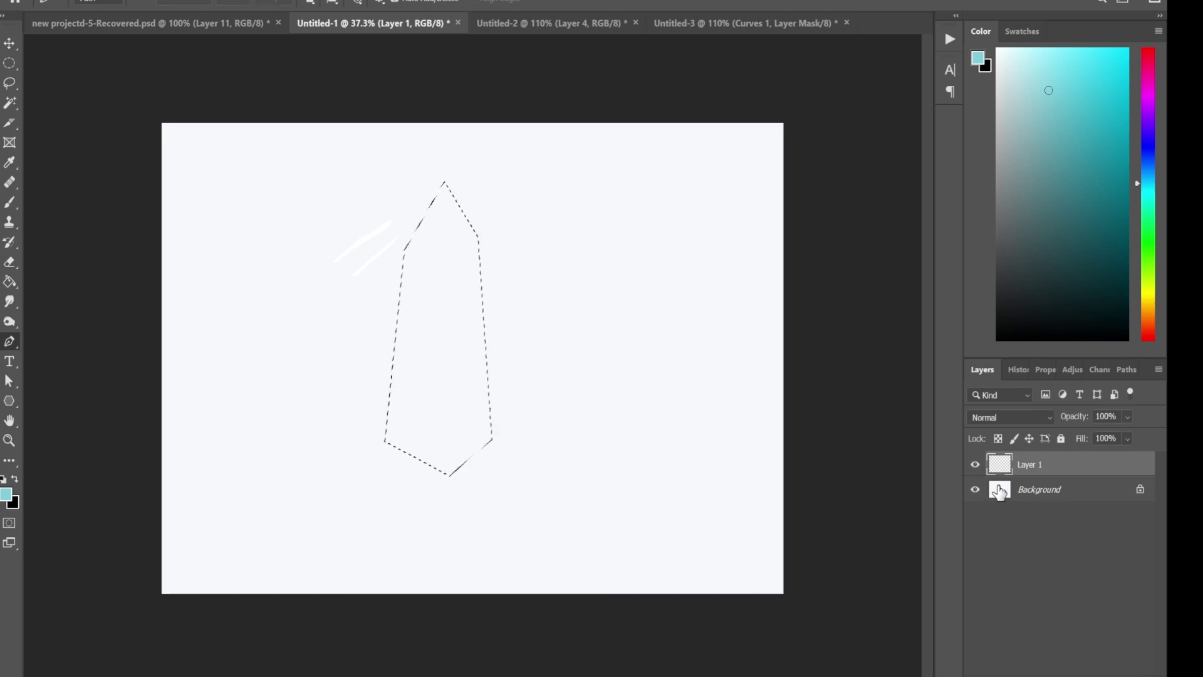
left_click(1148, 152)
left_click(1093, 160)
key("alt+BackSpace")
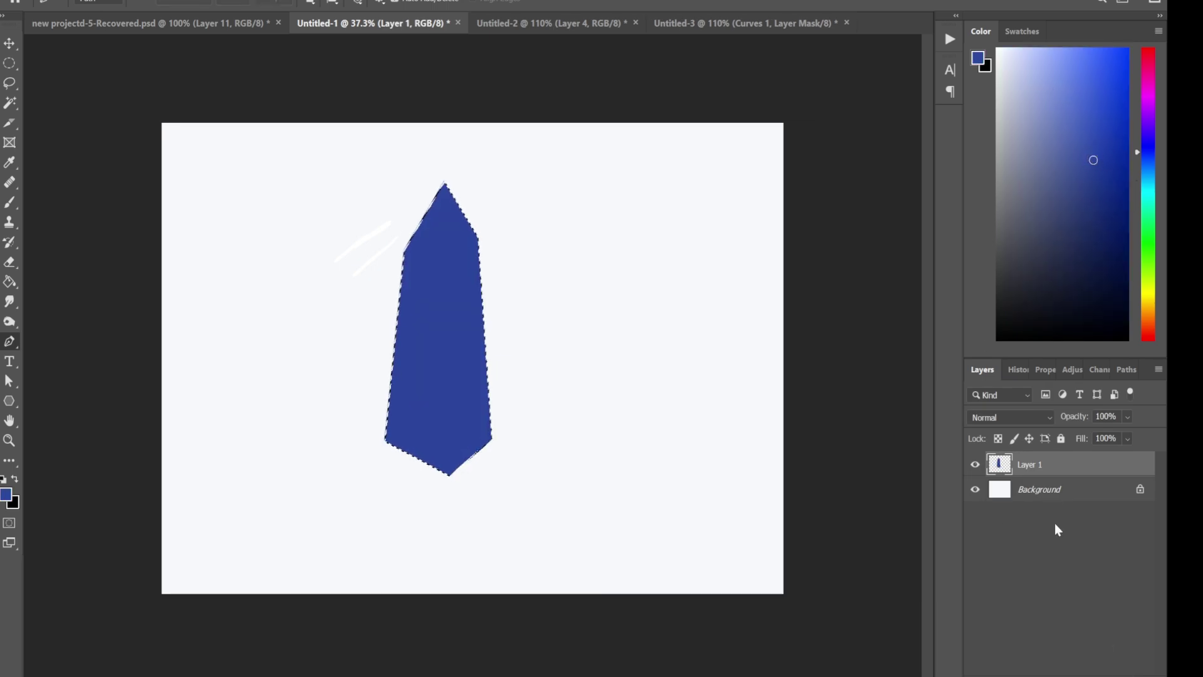
Step: Add a clipped shading layer and paint darker blue across the crystal's base
key("ctrl+alt+shift+n")
left_click(998, 477, "alt")
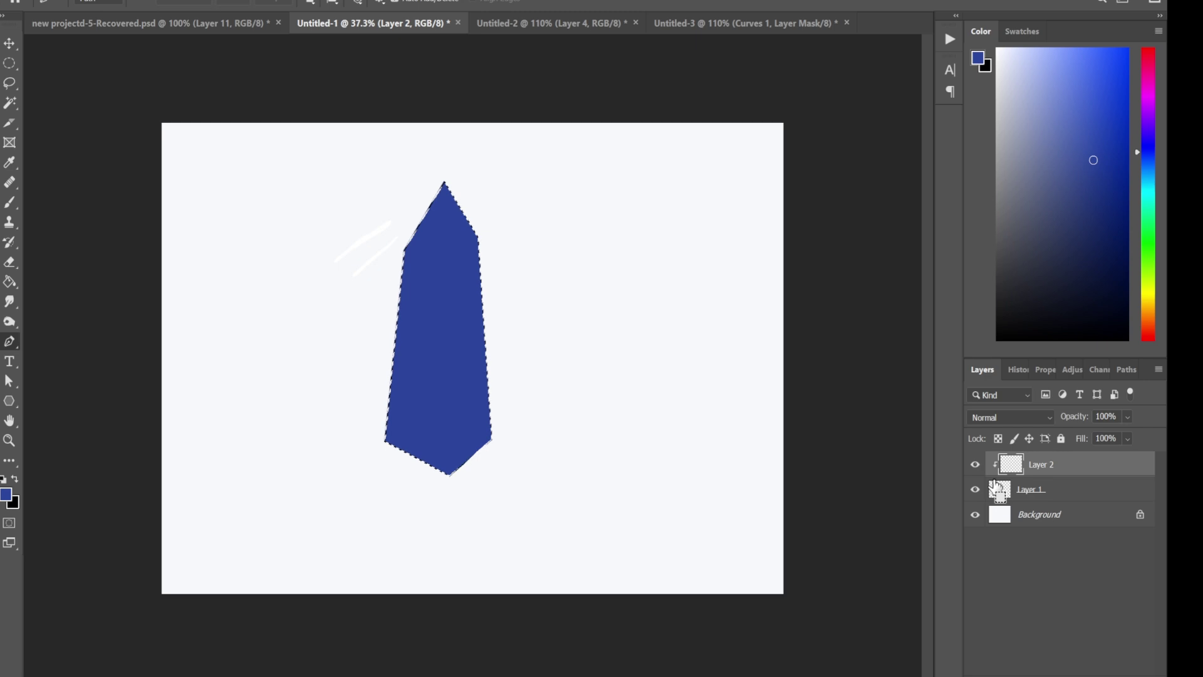
key("ctrl+d")
left_click(1100, 264)
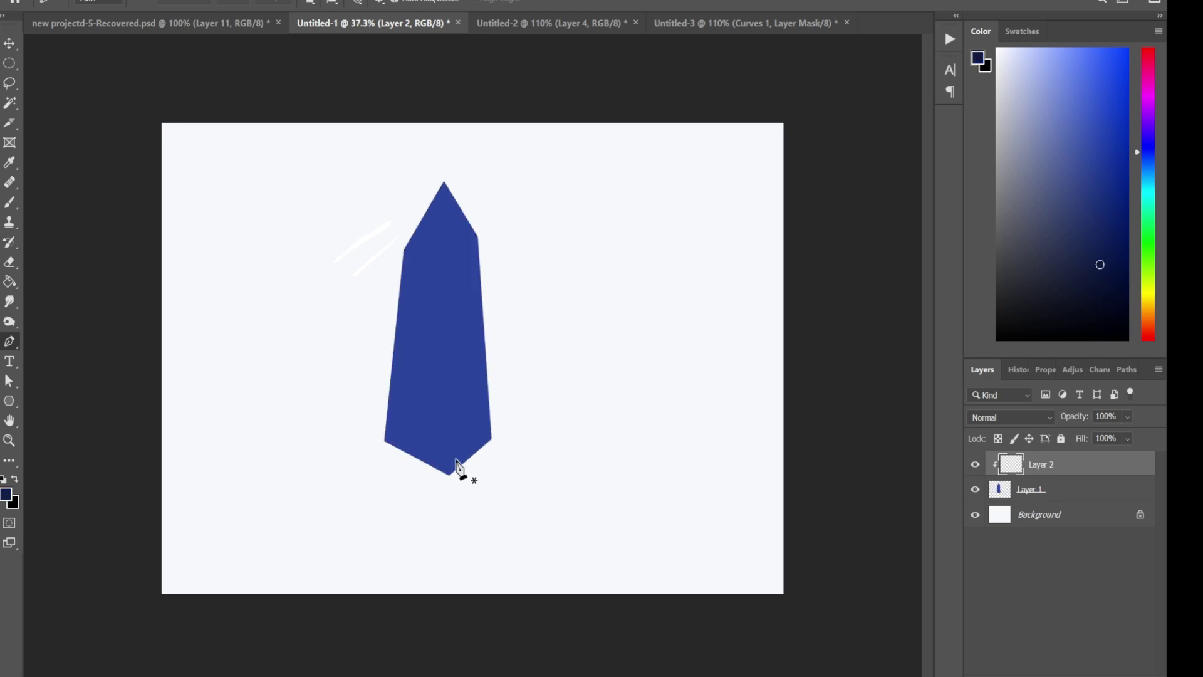
key("b")
key("bracketright")
key("bracketright")
key("bracketright")
mouse_move(498, 417)
left_mouse_down()
mouse_move(398, 411)
mouse_move(501, 407)
left_mouse_up()
Step: Paint teal over the crystal's upper half and lighten its tip with light cyan
left_click(1148, 192)
left_click(1107, 181)
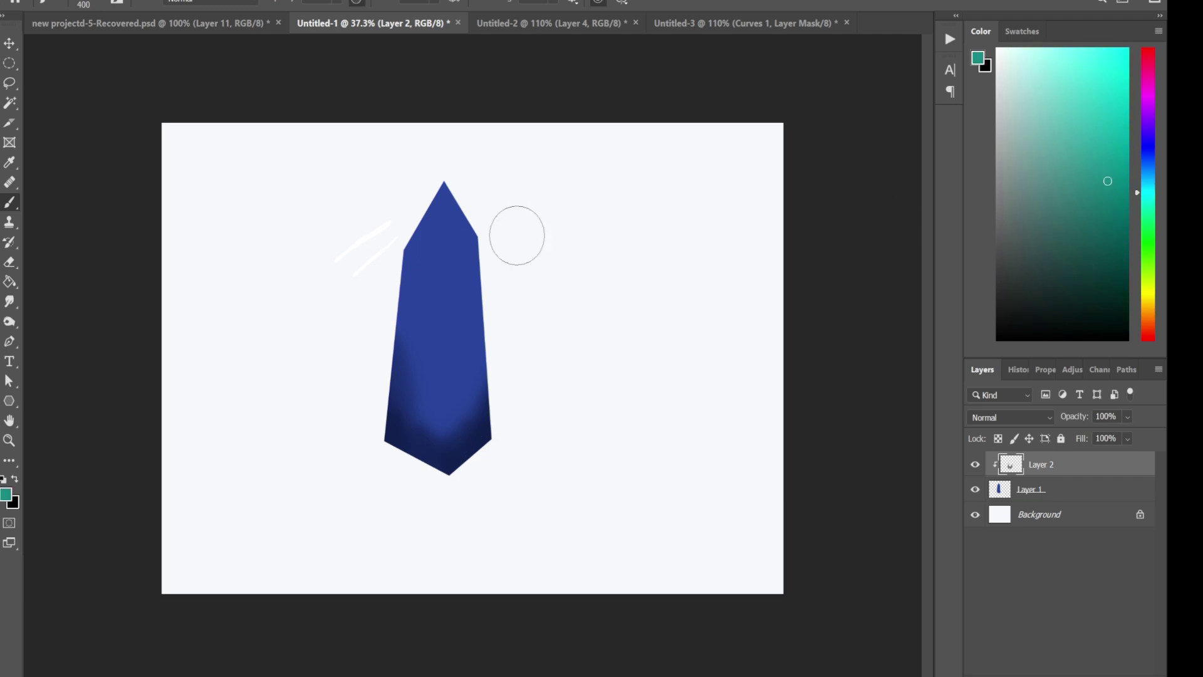
mouse_move(516, 234)
left_mouse_down()
mouse_move(470, 324)
mouse_move(465, 203)
mouse_move(416, 269)
left_mouse_up()
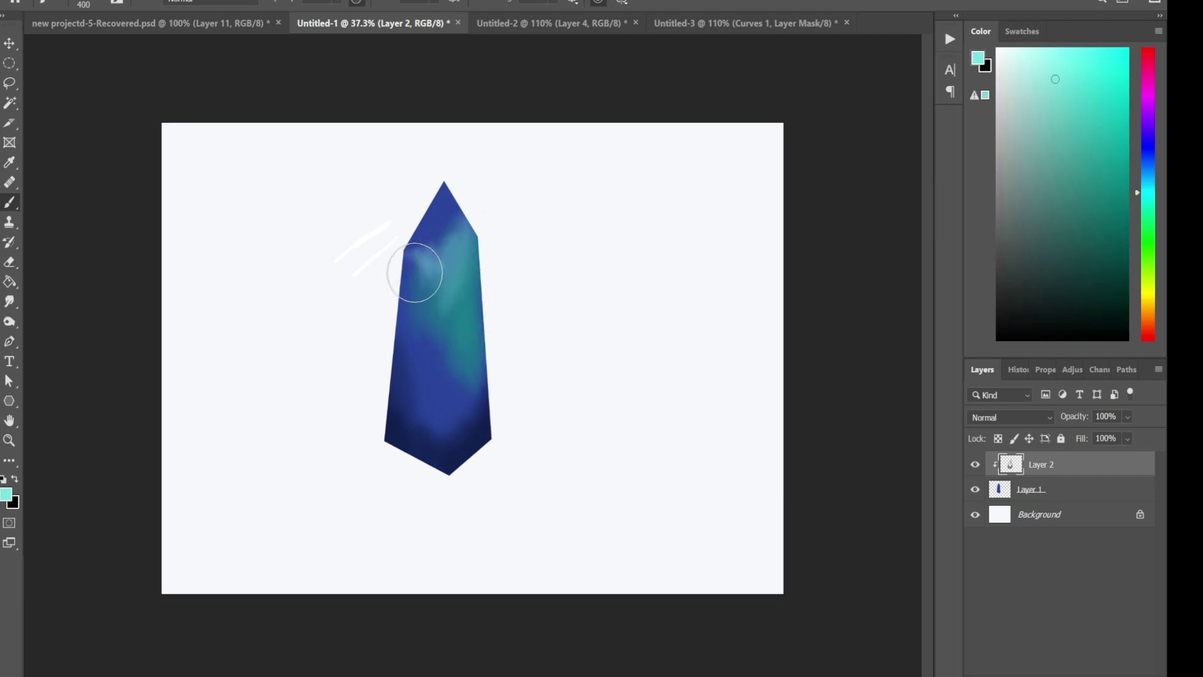
key("bracketright")
key("bracketright")
key("bracketright")
left_click(1013, 44)
left_click_drag(432, 197, 526, 177)
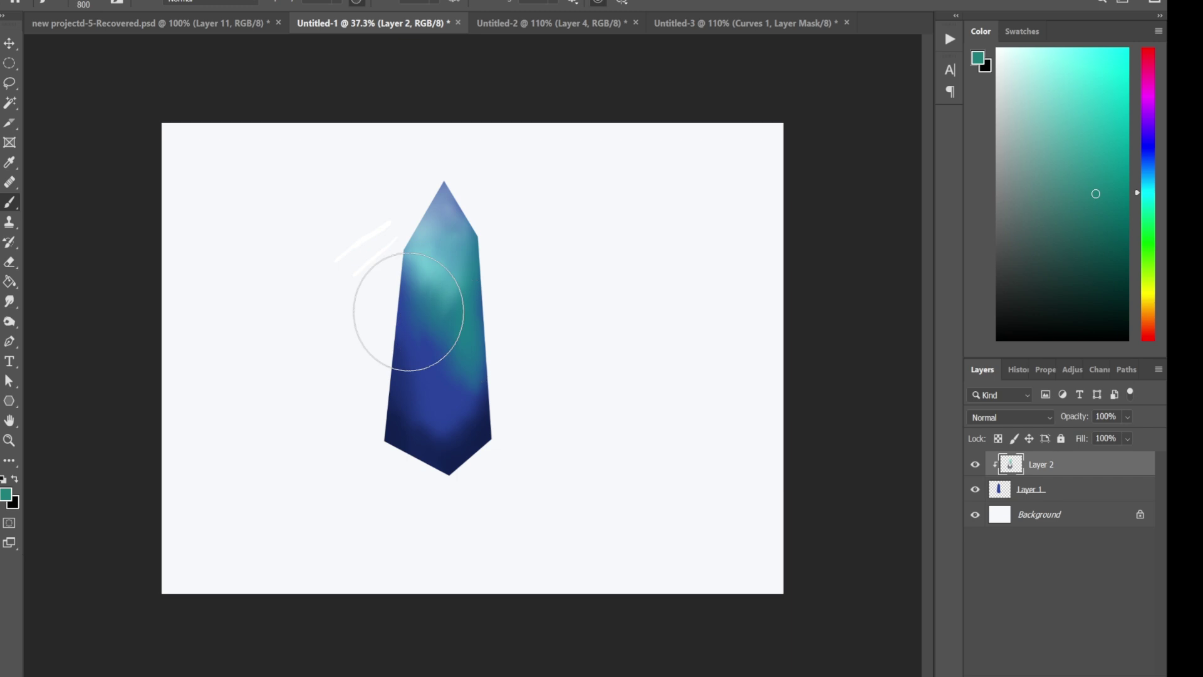
Step: Darken the crystal's middle with a deeper blue
left_click(1148, 155)
left_click(1104, 136)
left_click(1149, 157)
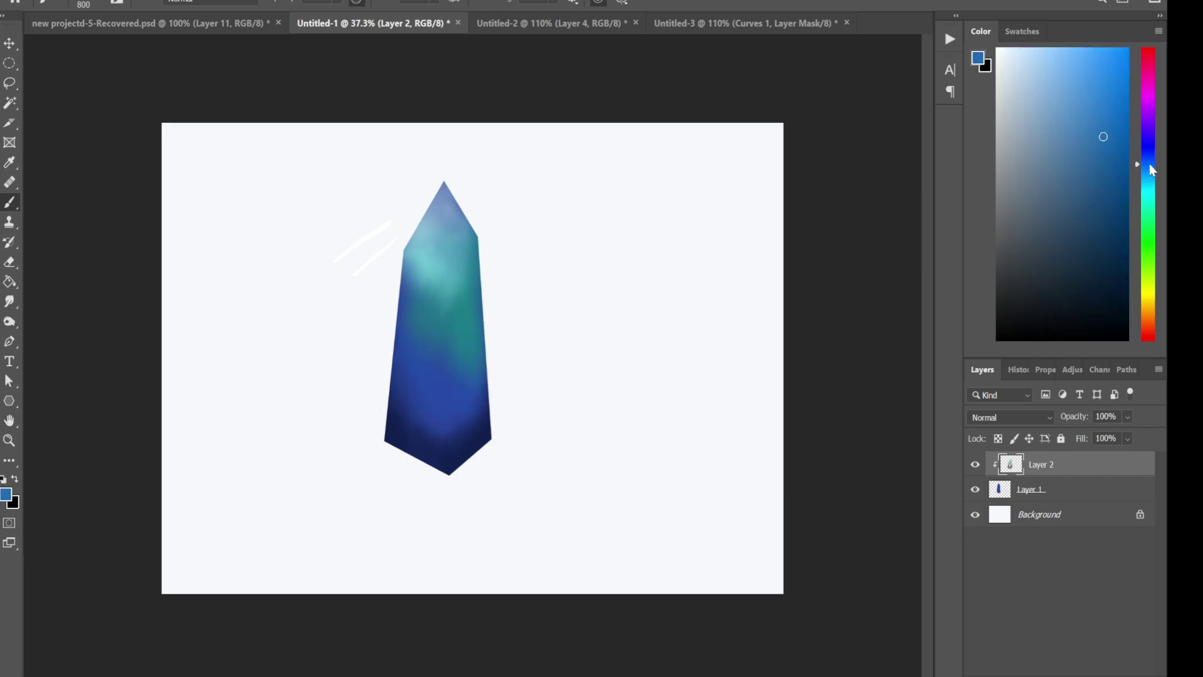
left_click_drag(449, 398, 421, 303)
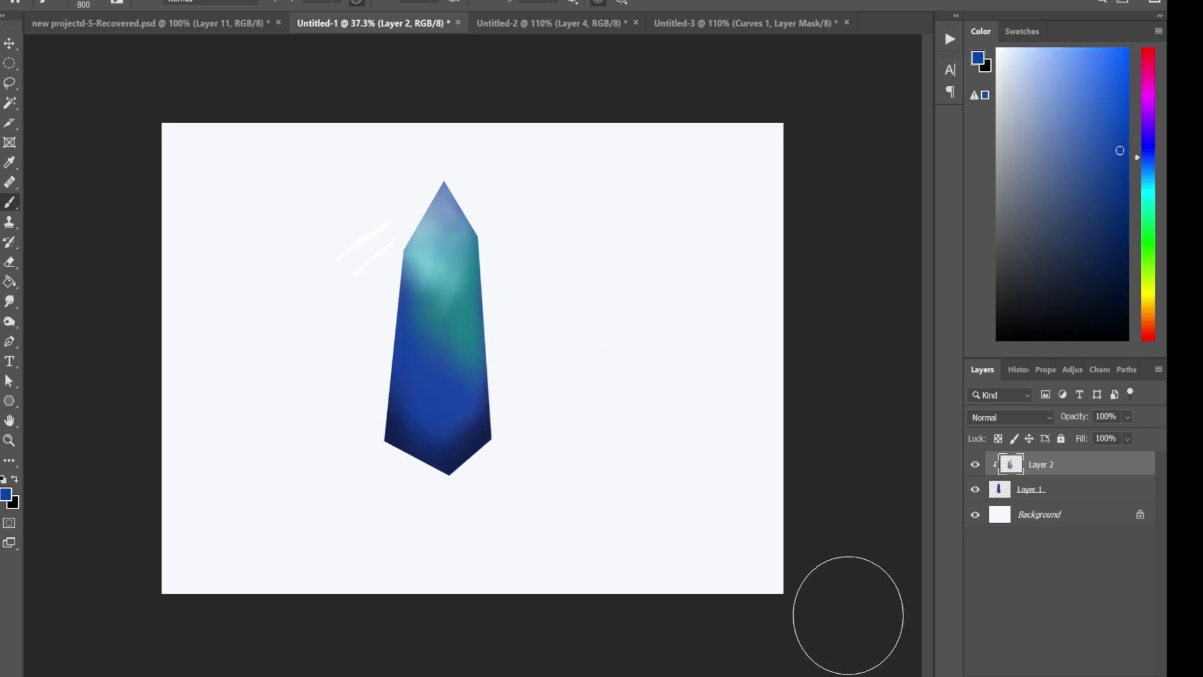
Step: Add a new unclipped layer set to Color Dodge above the shading
key("ctrl+shift+alt+n")
left_click(1010, 416)
left_click(1002, 401)
key("ctrl+alt+g")
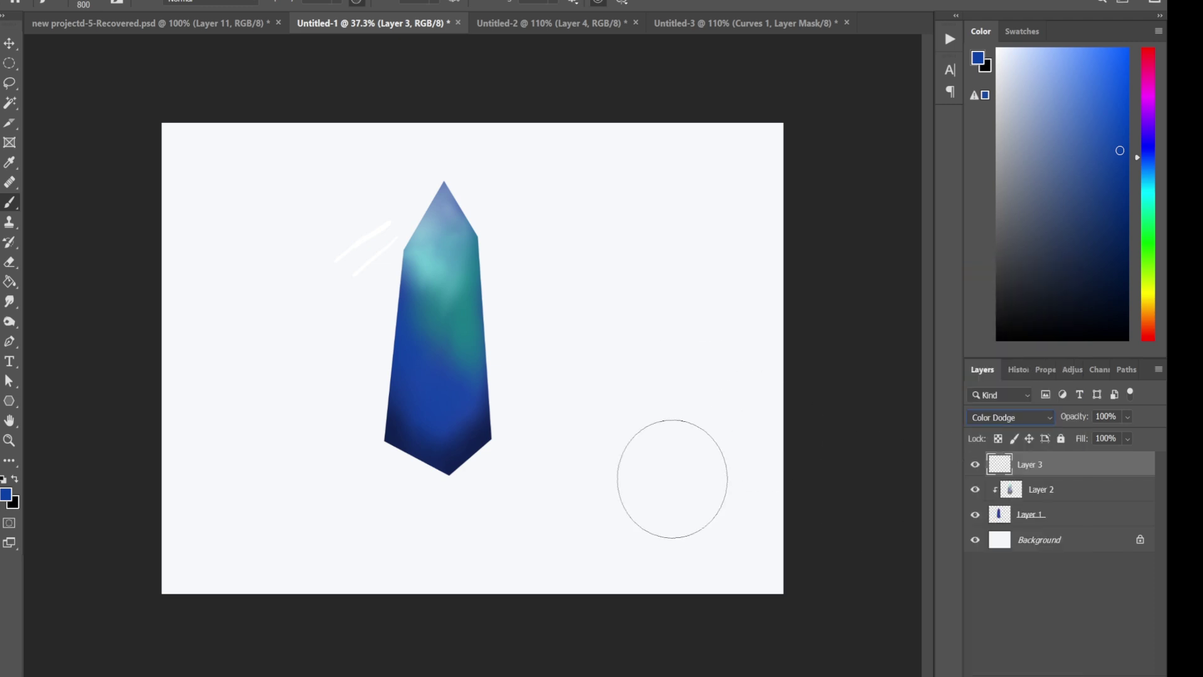
Step: Apply a soft round brush and paint a bright blue glow on the crystal
left_click(94, 5)
double_click(116, 203)
left_click(1112, 183)
left_click(473, 410, "alt")
key("bracketright")
key("bracketright")
key("bracketright")
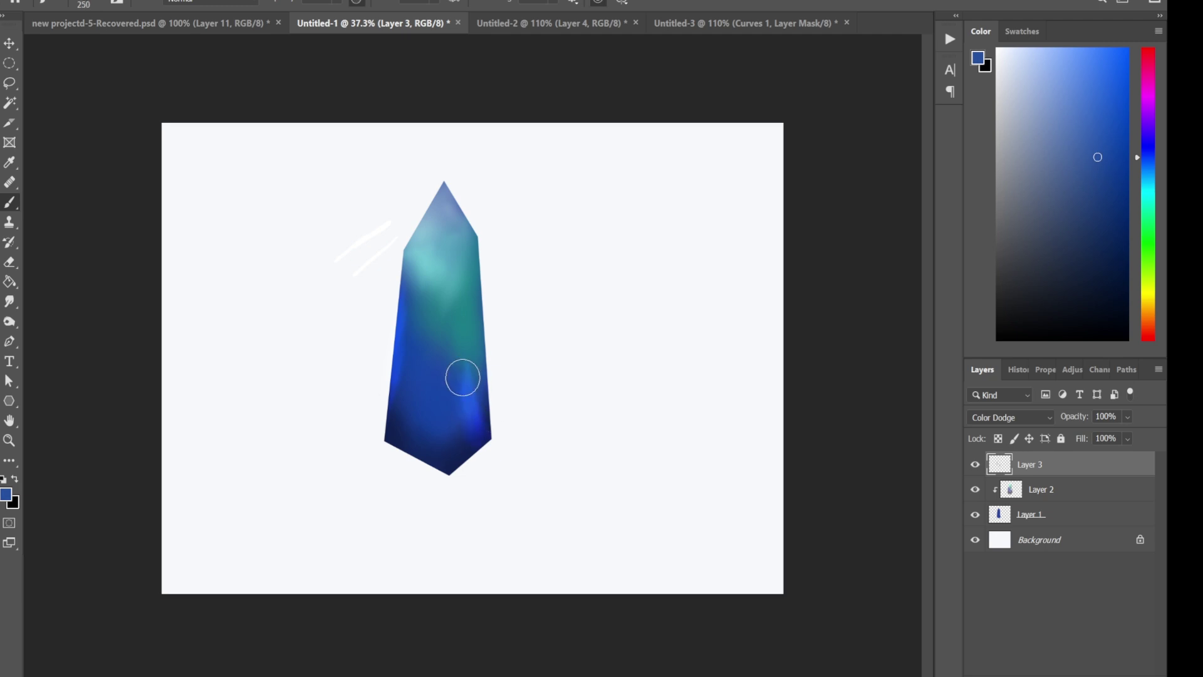
left_click_drag(461, 376, 428, 359)
Step: Add teal along the crystal's upper-right edge and centre, and cyan on its upper area
left_click(470, 288, "alt")
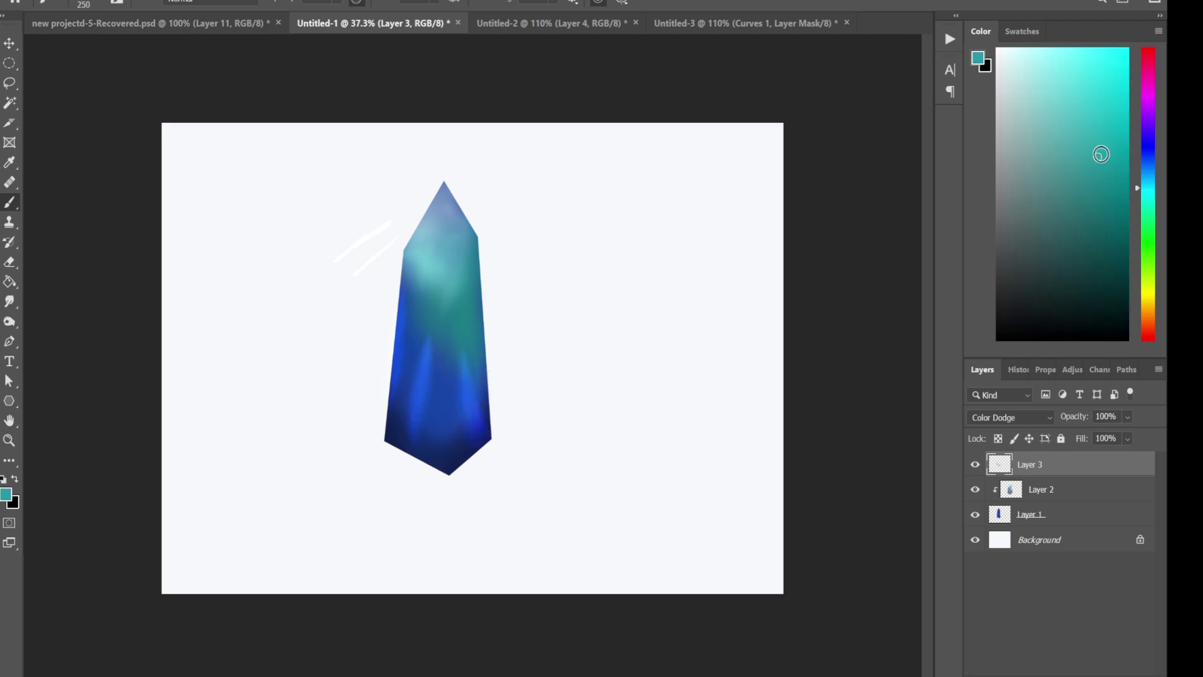
left_click_drag(479, 282, 476, 266)
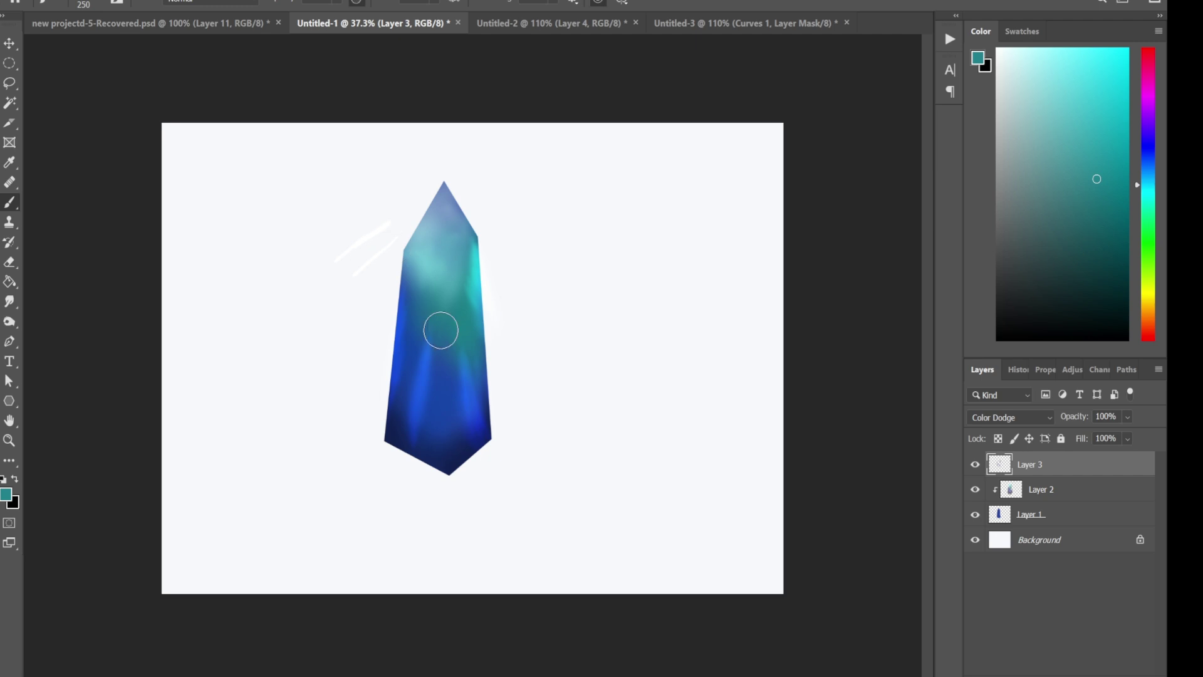
left_click_drag(438, 326, 441, 274)
left_click(431, 223, "alt")
mouse_move(430, 223)
left_mouse_down()
mouse_move(438, 201)
mouse_move(426, 213)
left_mouse_up()
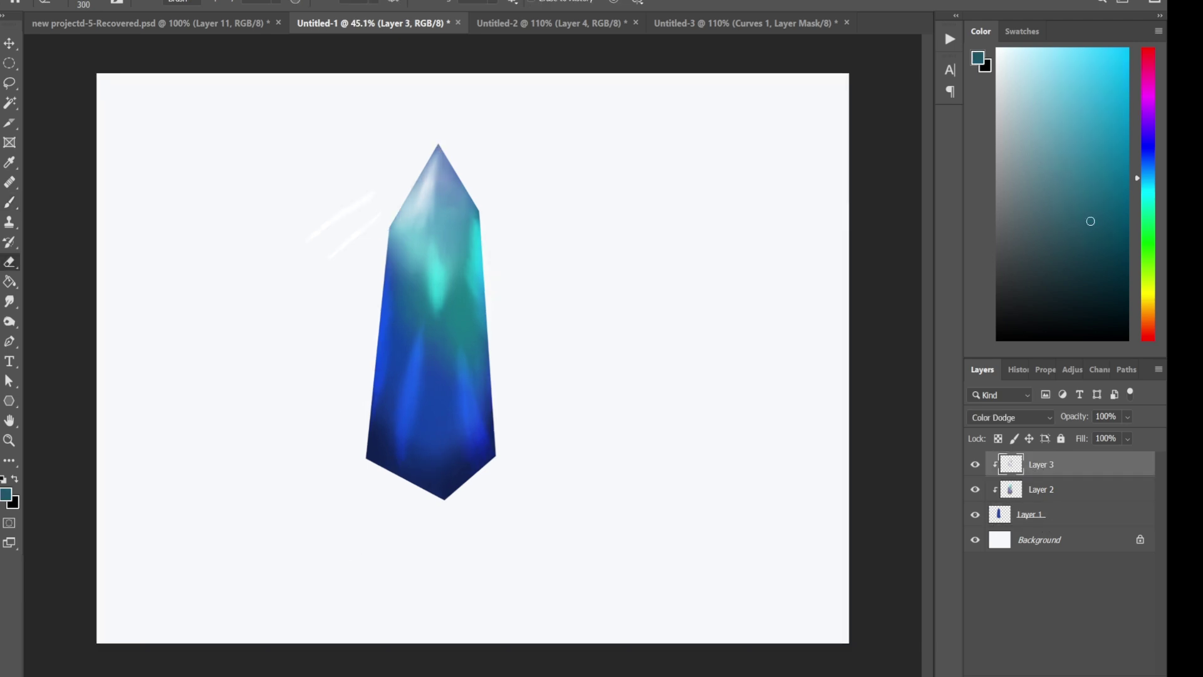
Step: Add a Multiply layer and draw a dark facet line below the crystal's tip with a small brush
key("ctrl+shift+alt+n")
left_click(1047, 419)
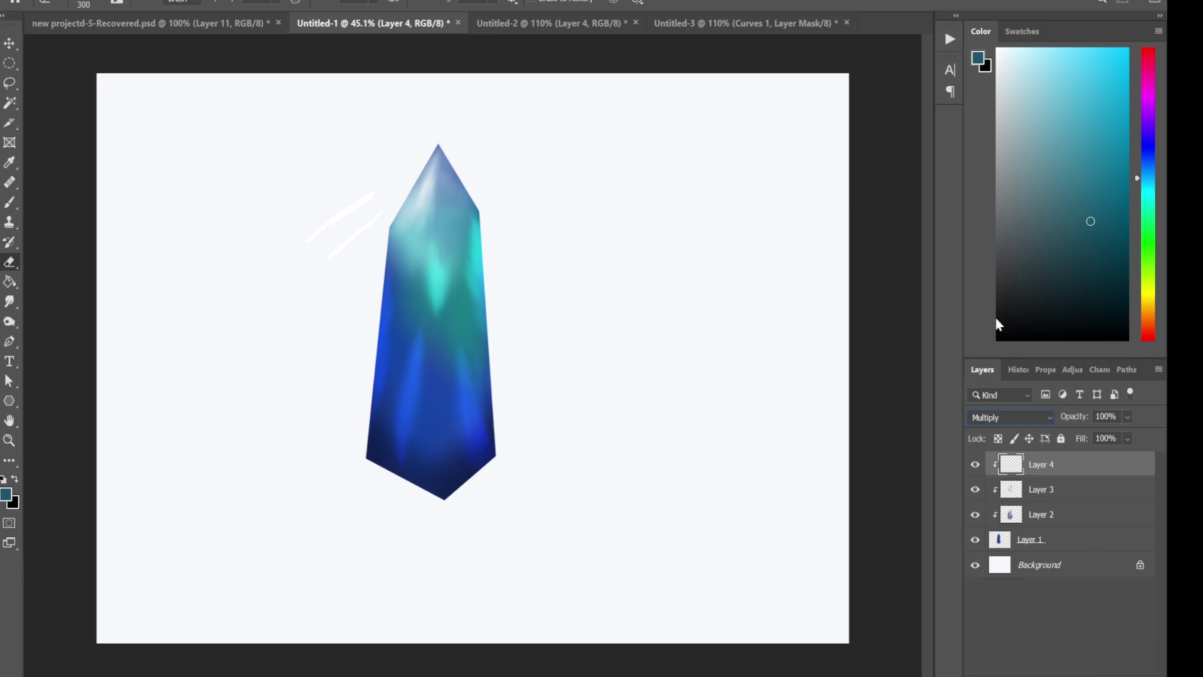
left_click(997, 325)
key("b")
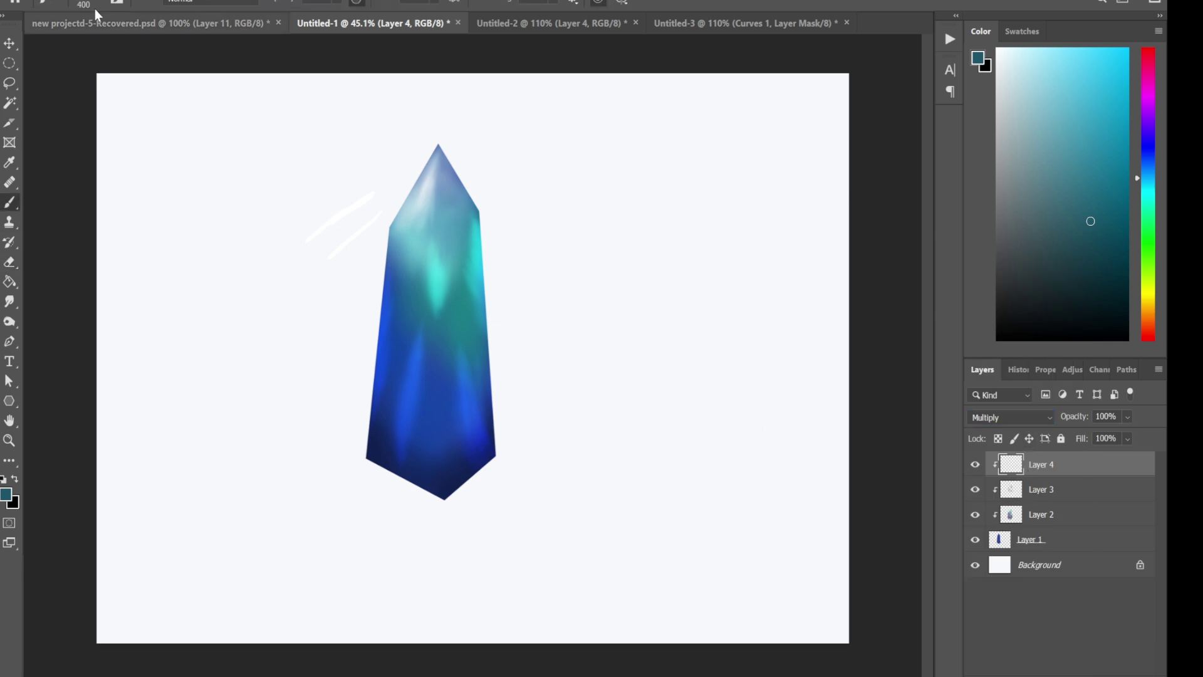
left_click(84, 2)
left_click(110, 219)
left_click(896, 351)
key("bracketleft")
key("bracketleft")
key("bracketleft")
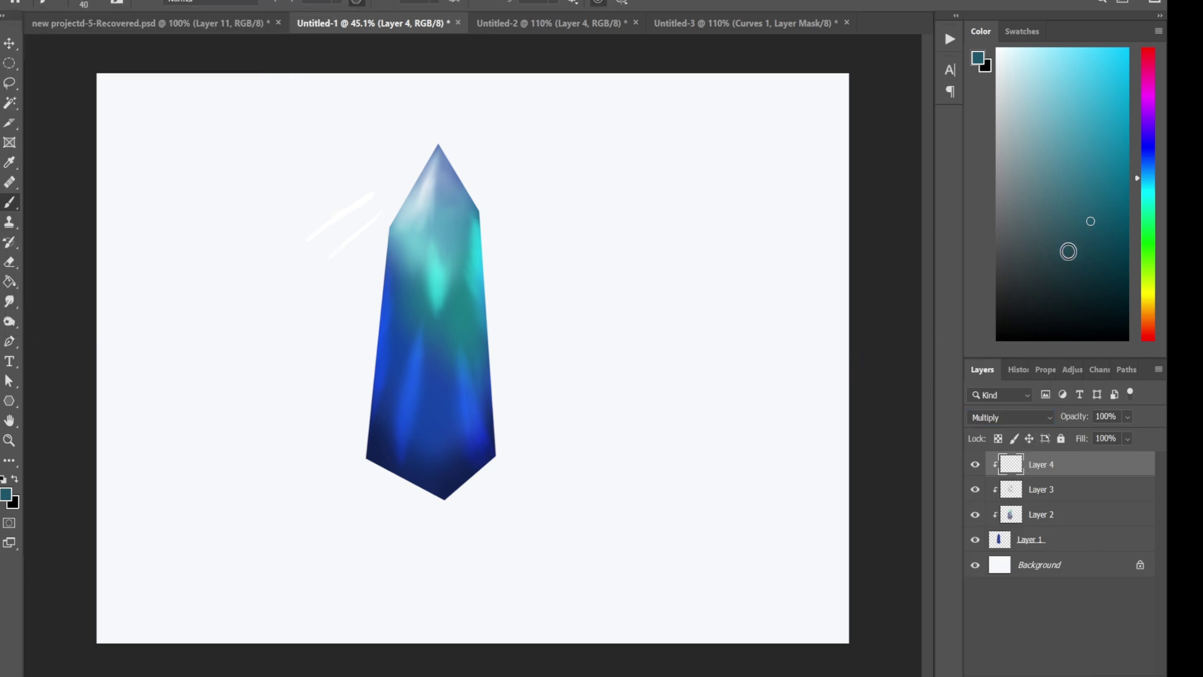
left_click(1076, 260)
left_click_drag(394, 233, 480, 214)
Step: Select the crystal's base shape layer and bring up its transform options
key("alt+bracketleft")
key("alt+bracketleft")
key("alt+bracketleft")
key("v")
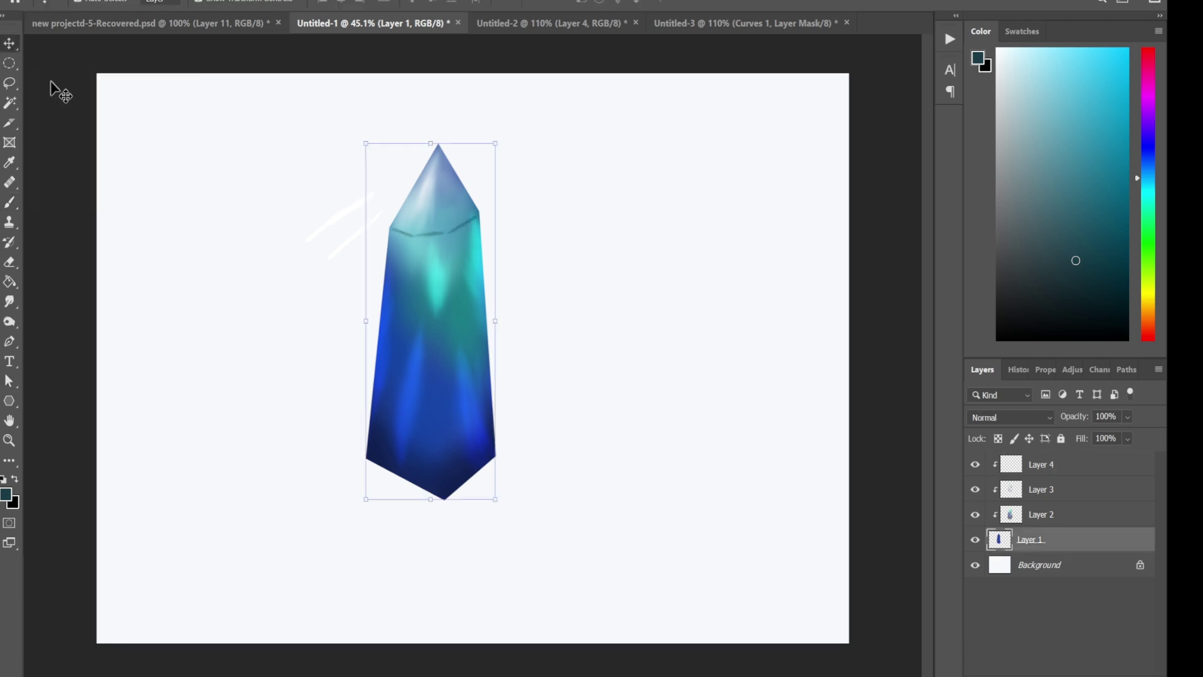
right_click(387, 384)
Step: Skew and warp the crystal so its bottom point stretches longer and slightly curved
left_click(439, 445)
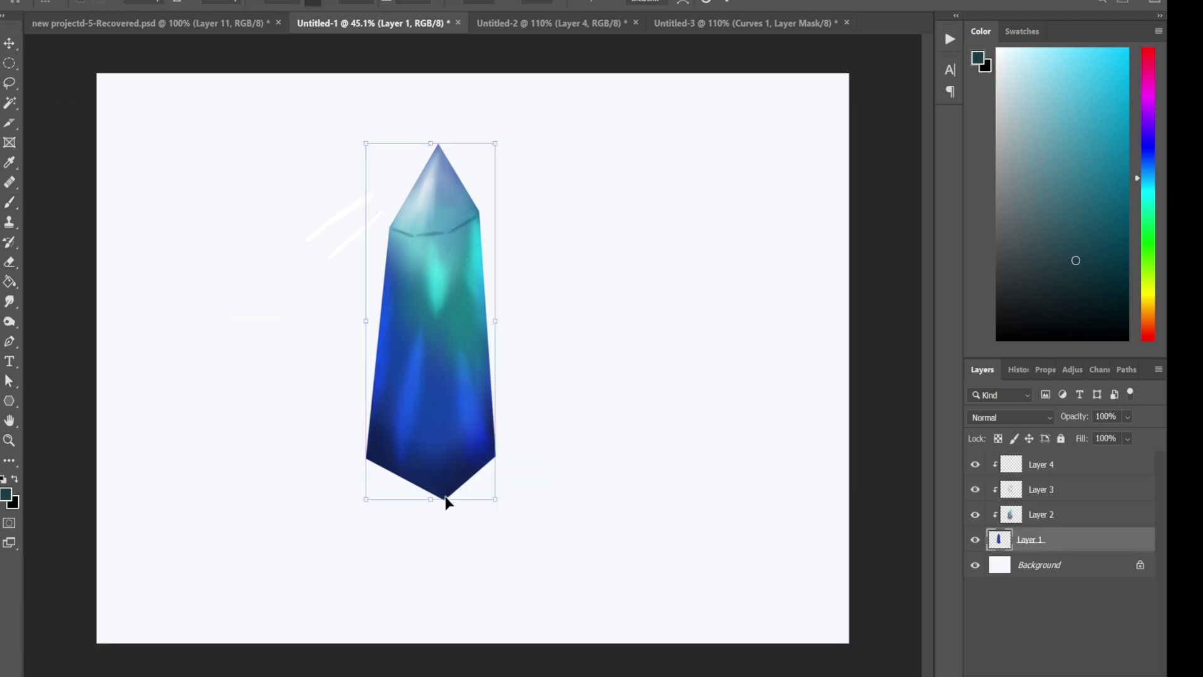
mouse_move(446, 500)
left_mouse_down()
mouse_move(502, 522)
mouse_move(443, 540)
left_mouse_up()
right_click(450, 433)
left_click(470, 537)
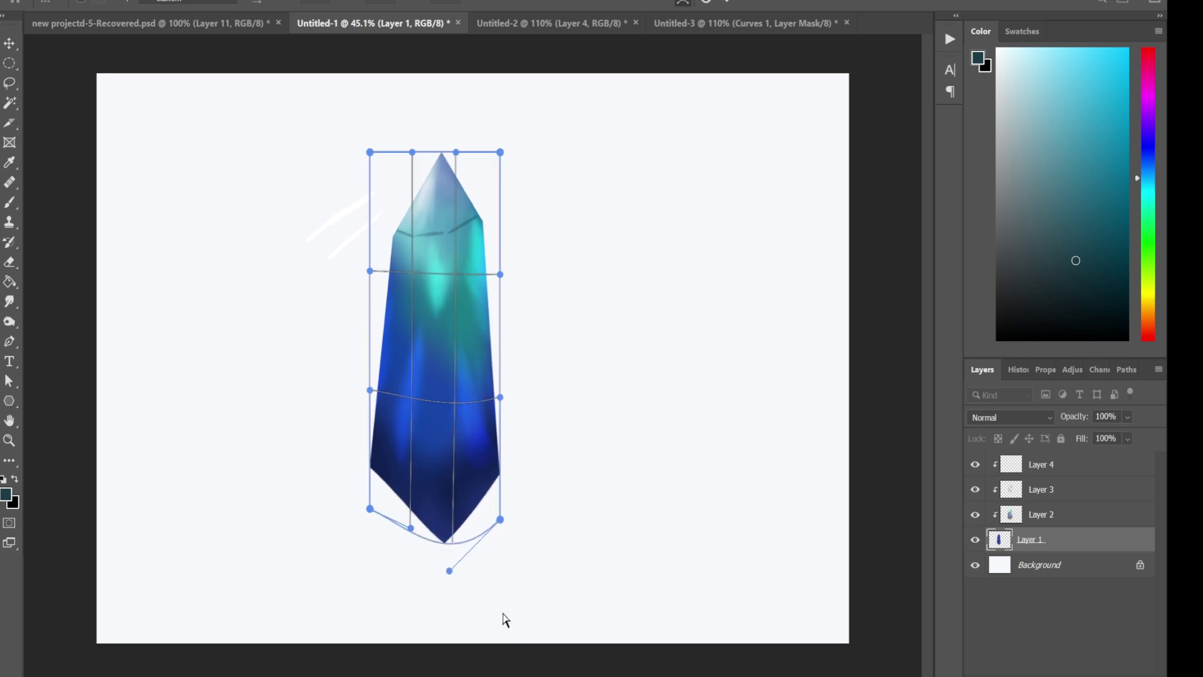
left_click_drag(370, 509, 384, 486)
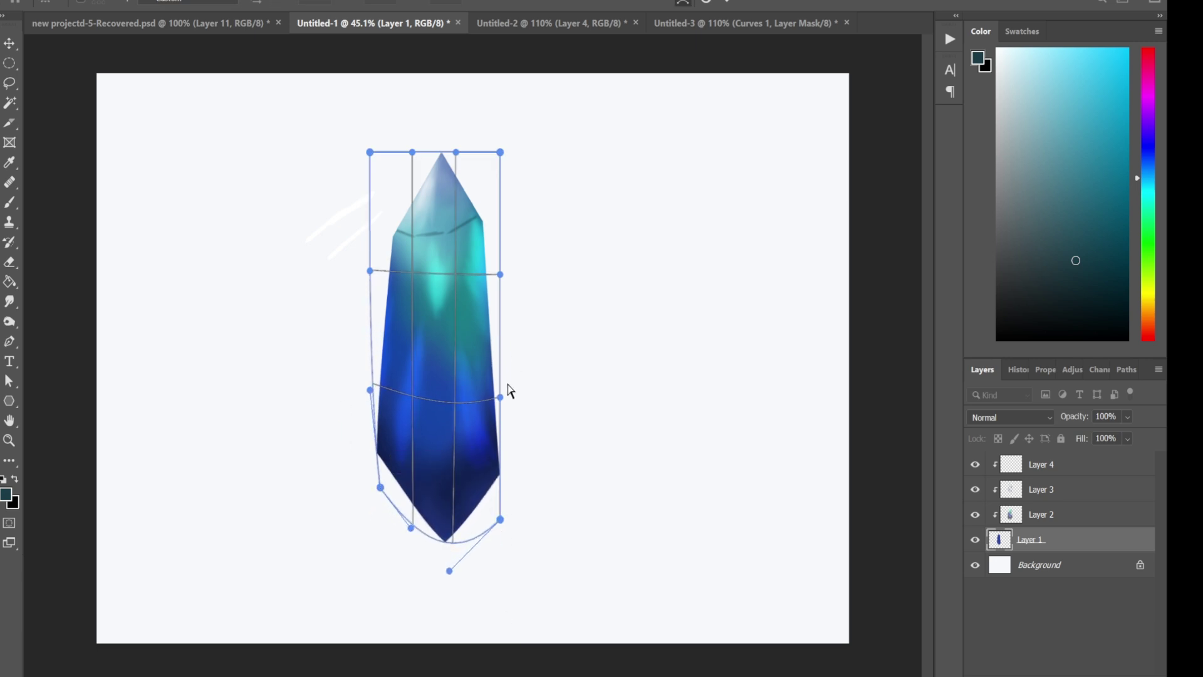
key("Return")
left_click(1011, 472)
key("b")
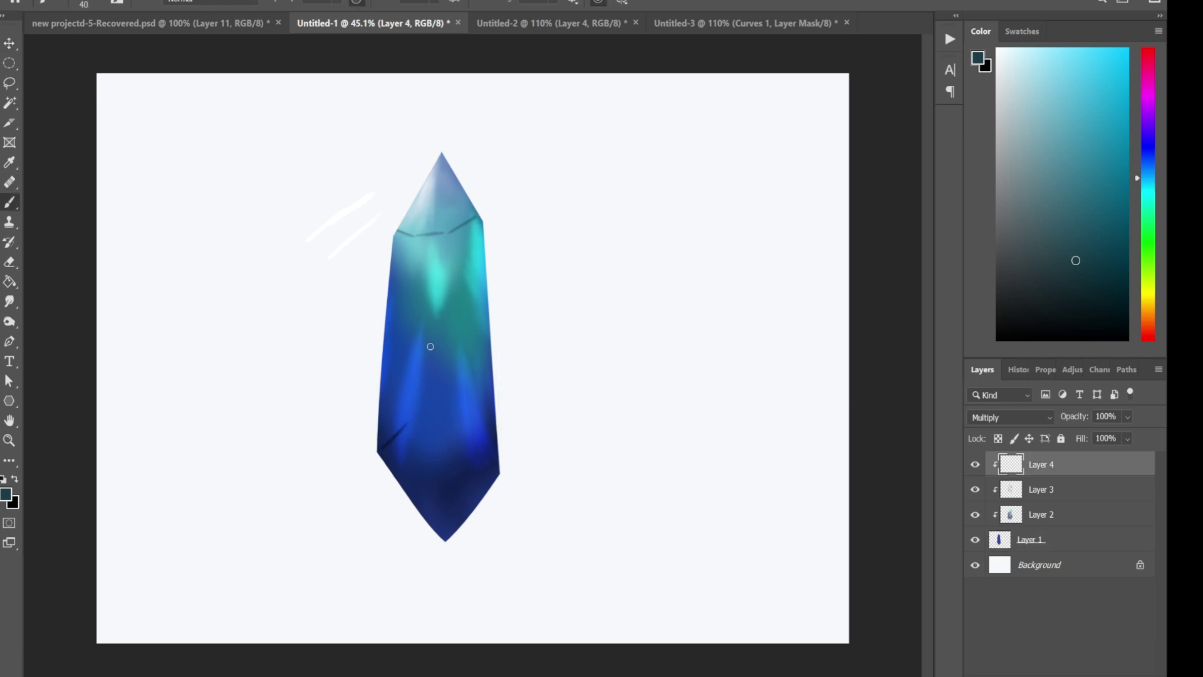
Step: Draw and tidy dark facet lines down the crystal at 45% opacity, then add a new clipped layer
left_click_drag(415, 237, 411, 379)
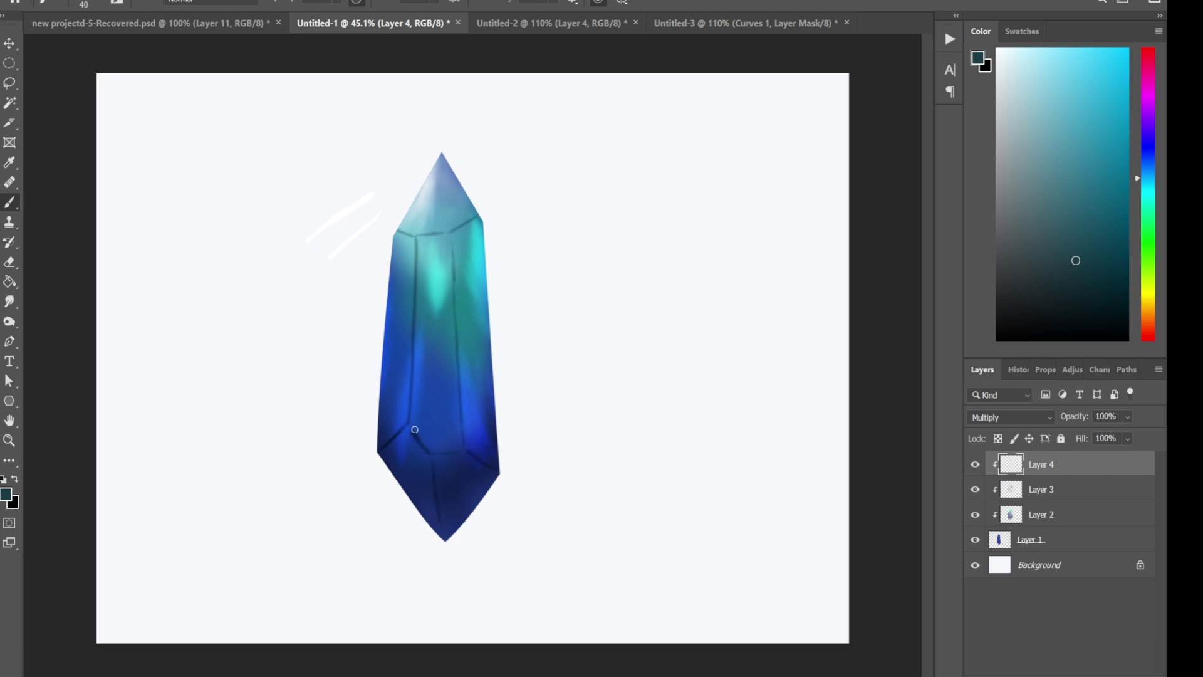
key("e")
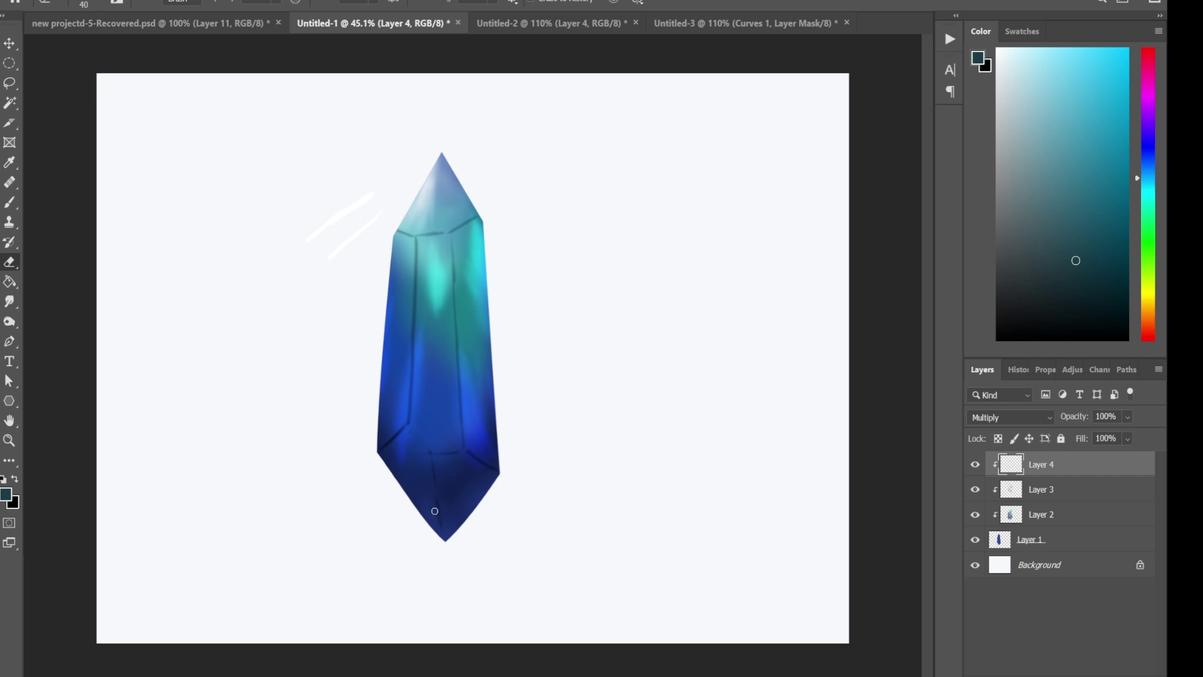
key("b")
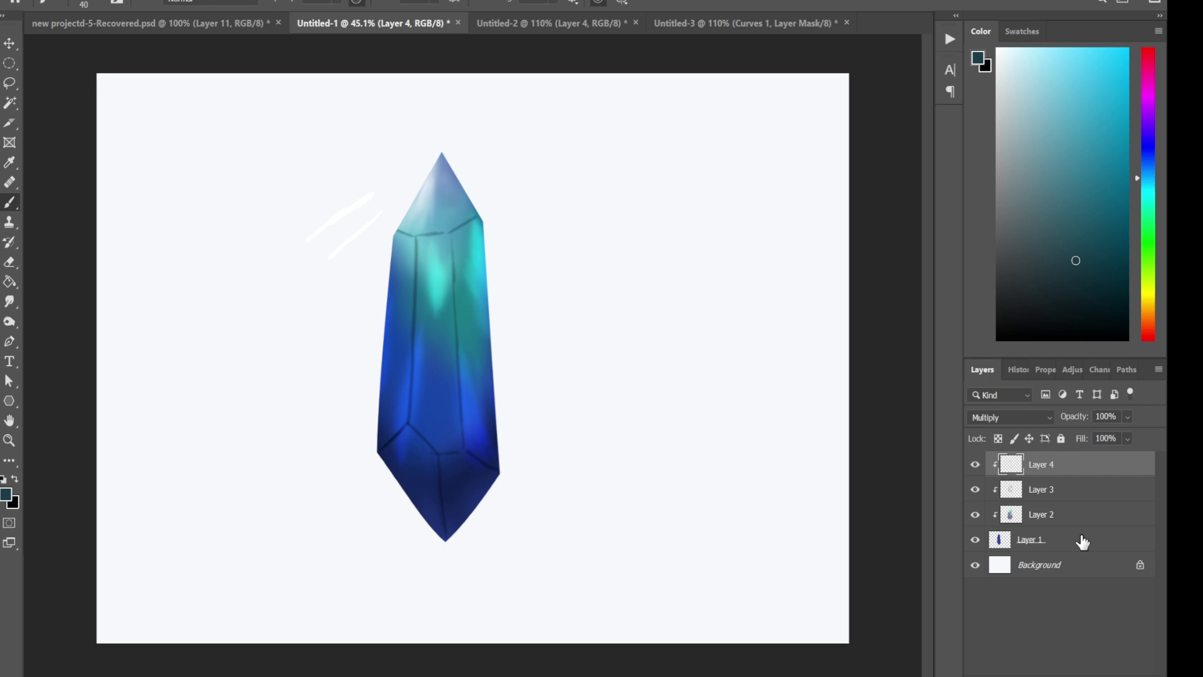
left_click(1127, 438)
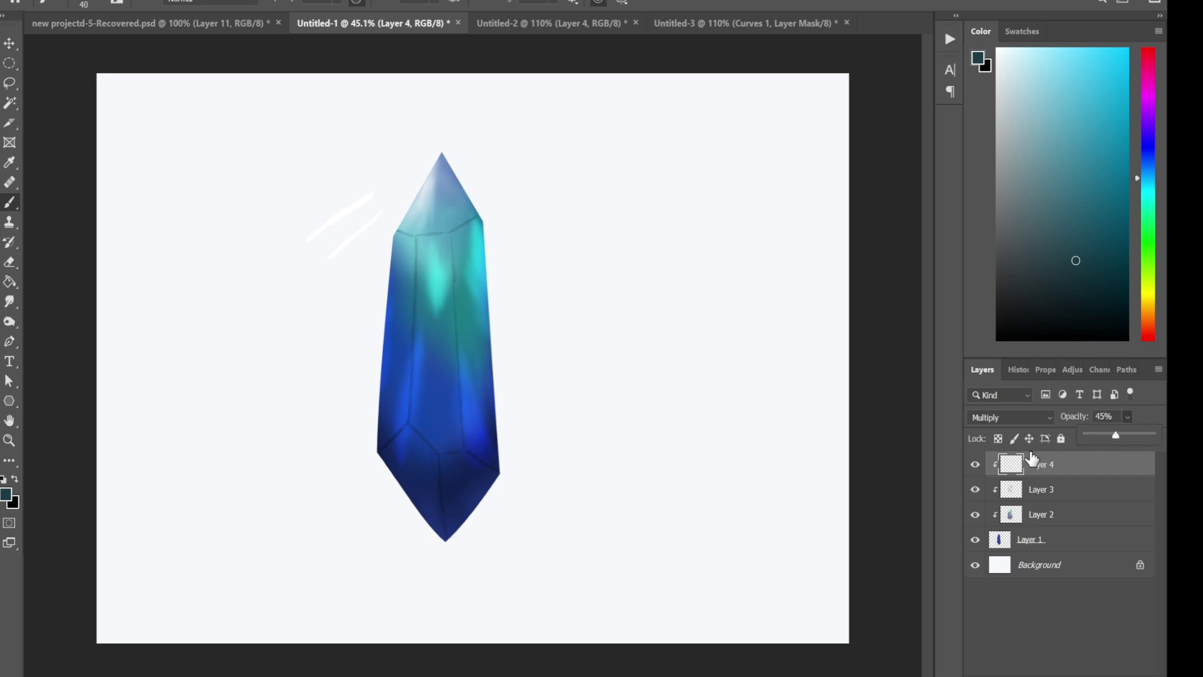
key("ctrl+shift+alt+n")
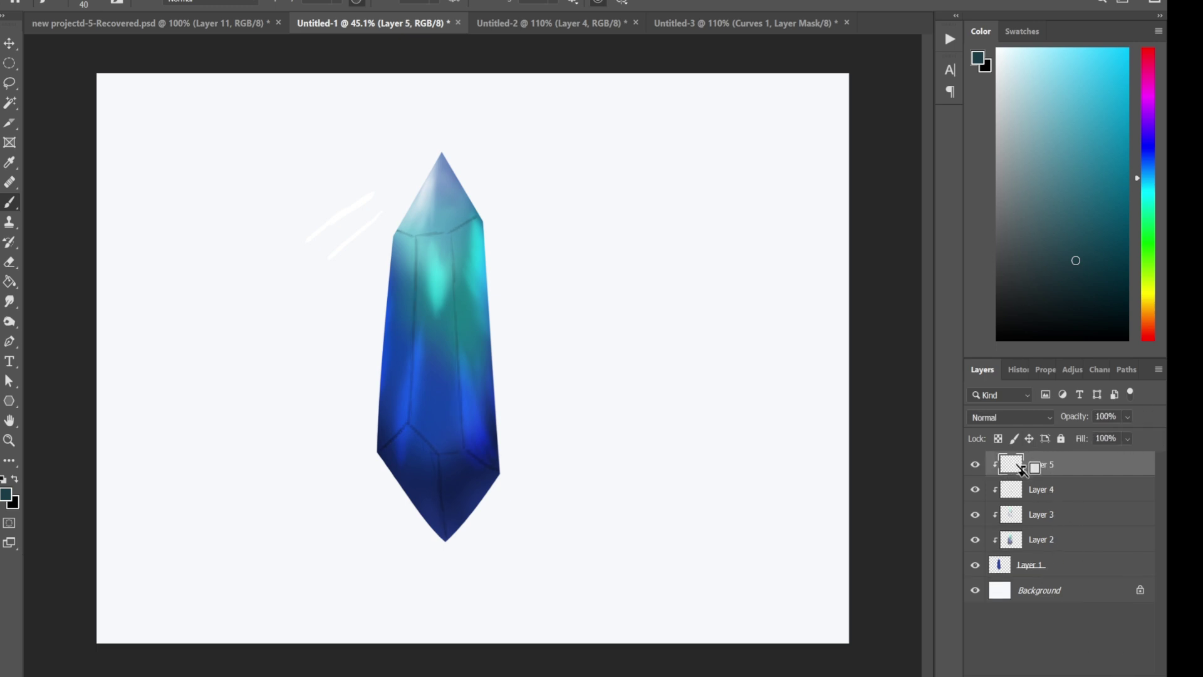
Step: Set Layer 5 to Screen and paint sampled blue and cyan into the crystal's middle and tip
left_click(1010, 417)
left_click(996, 397)
left_click(425, 345, "alt")
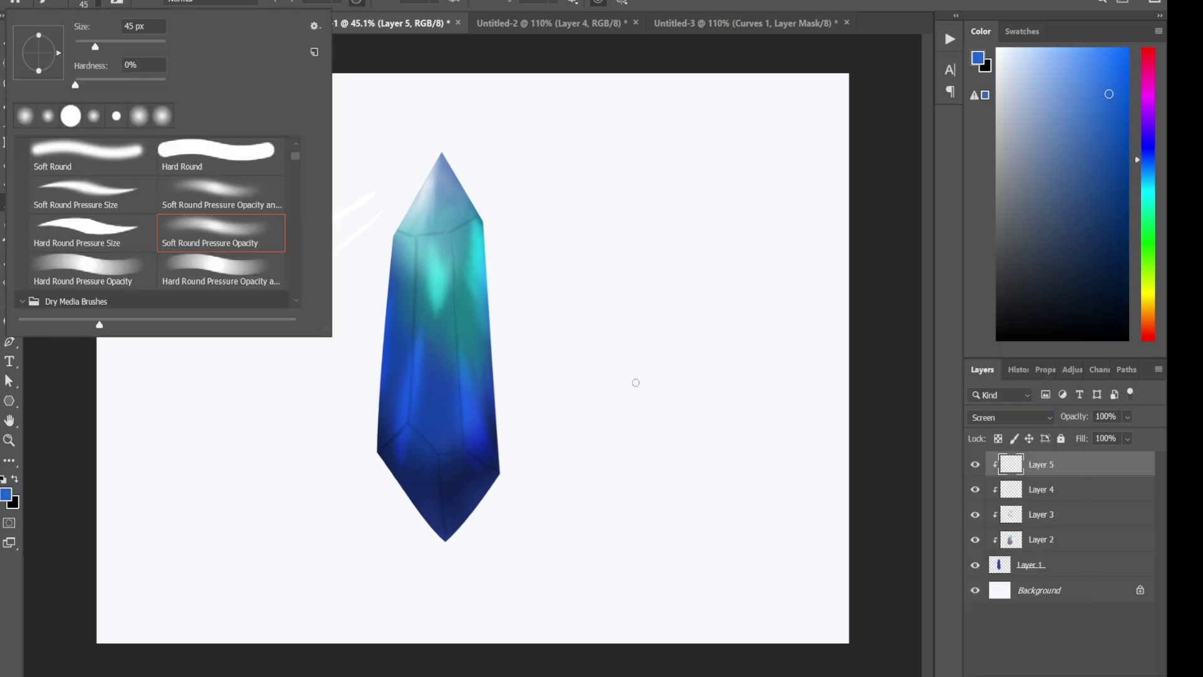
left_click_drag(433, 352, 430, 403)
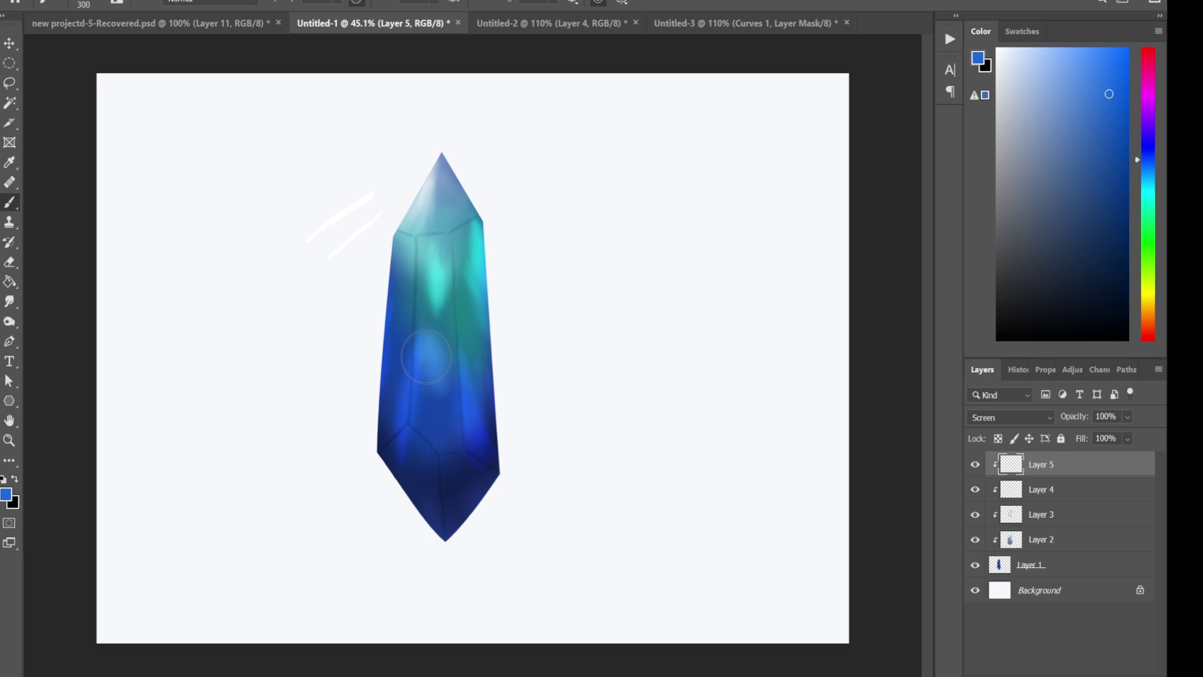
left_click(446, 261, "alt")
left_click_drag(459, 287, 483, 332)
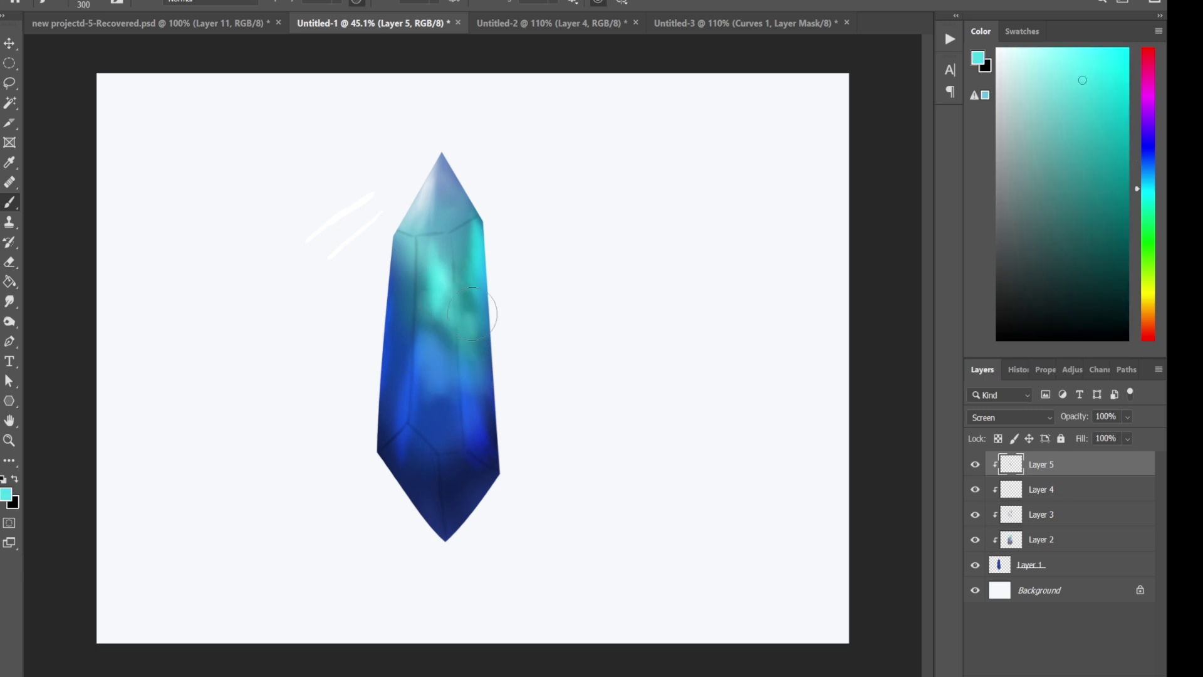
left_click(424, 201, "alt")
mouse_move(425, 200)
left_mouse_down()
mouse_move(442, 168)
mouse_move(466, 213)
mouse_move(479, 326)
mouse_move(470, 343)
mouse_move(495, 389)
left_mouse_up()
Step: On the Color Dodge layer, darken the crystal's left face with navy blue
left_click(1024, 514)
left_click(450, 166, "alt")
left_click(401, 439, "alt")
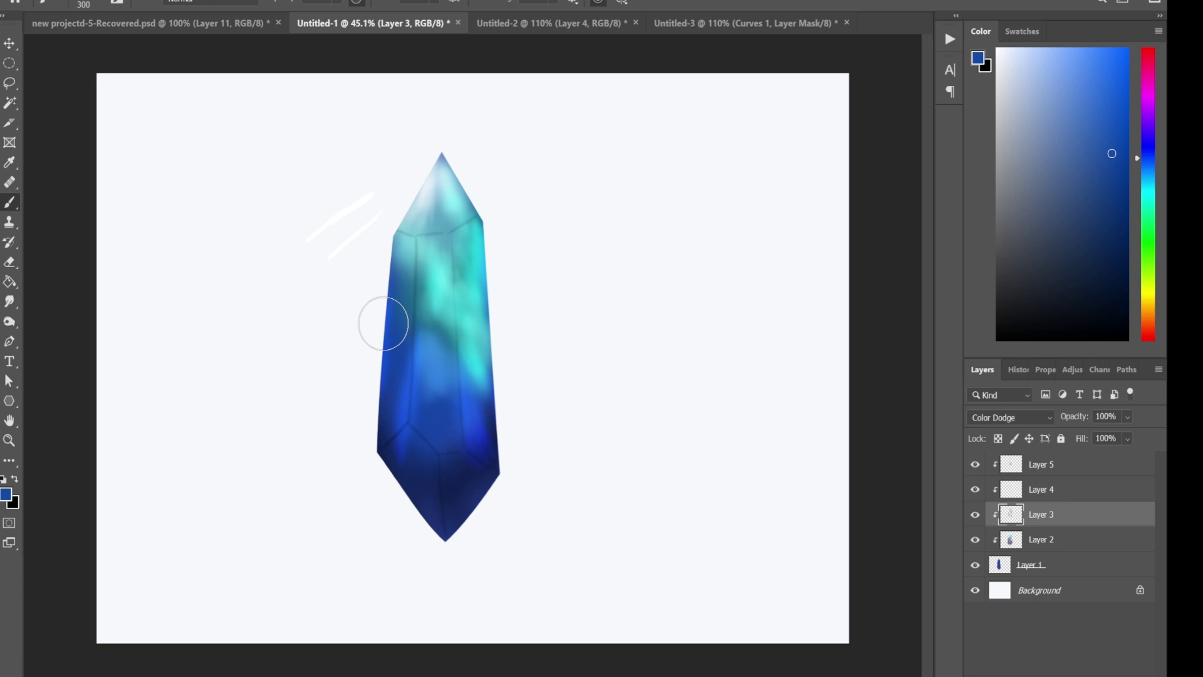
left_click_drag(381, 322, 403, 347)
left_click(384, 450, "alt")
key("bracketleft")
key("bracketleft")
key("bracketleft")
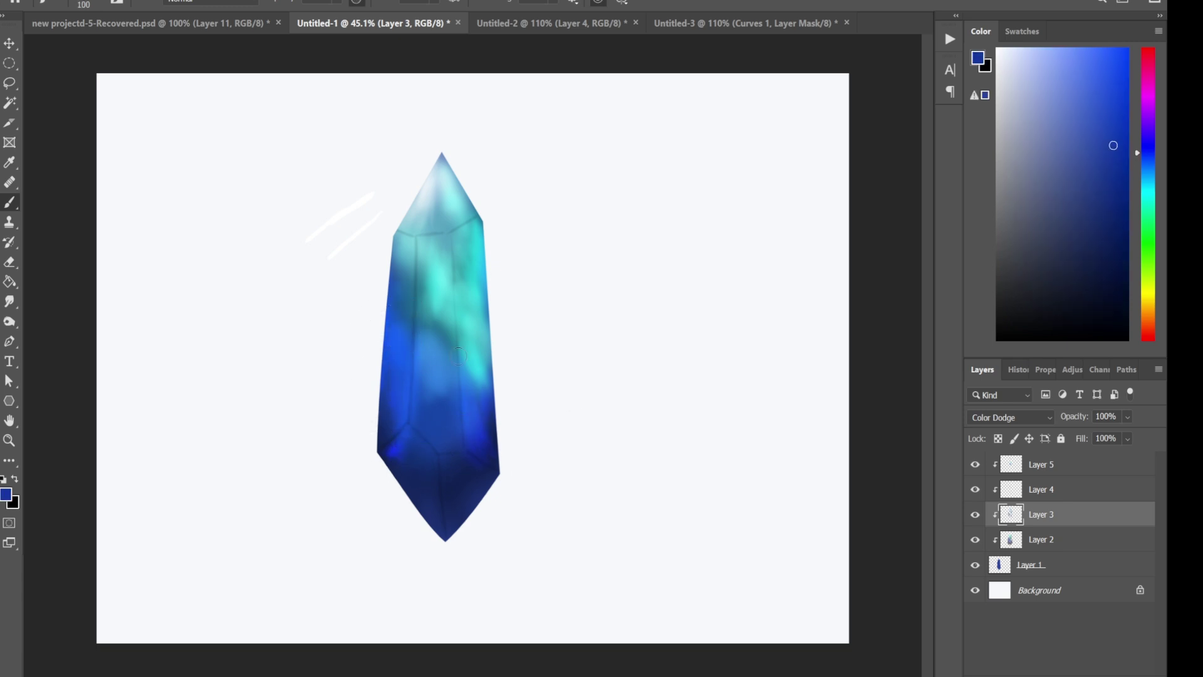
key("alt+comma")
Step: Fill the Background with dark grey and add new layers, one on top for highlights
left_click(788, 591, "alt")
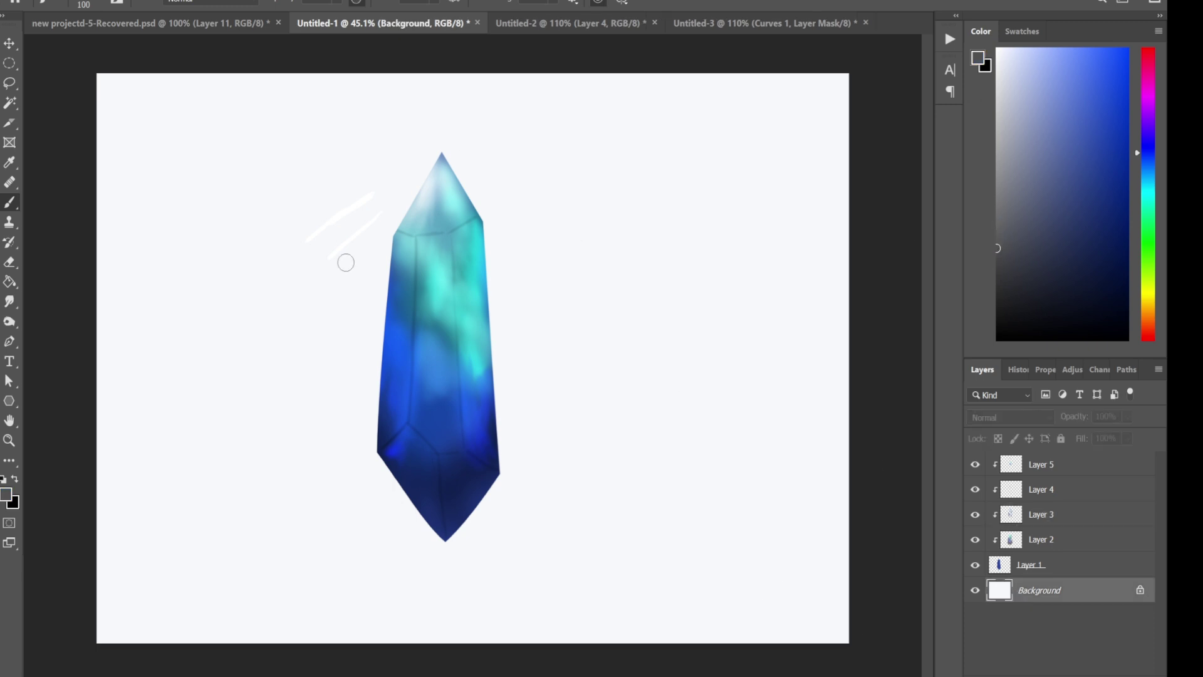
key("alt+BackSpace")
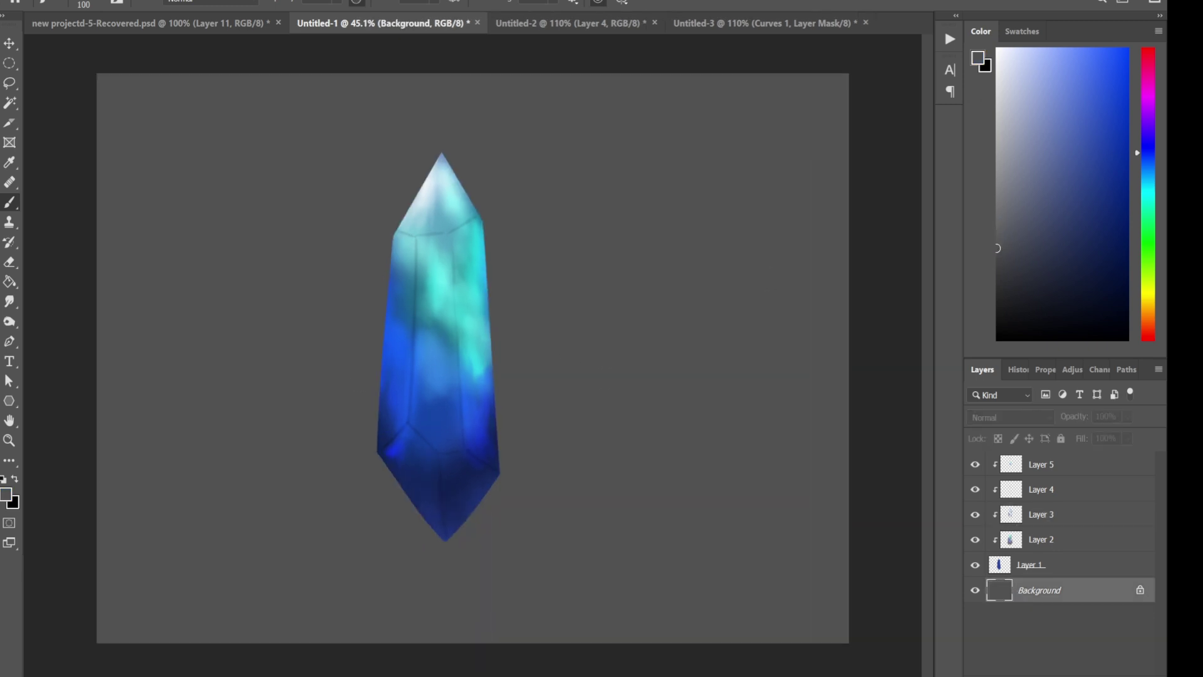
key("ctrl+shift+alt+n")
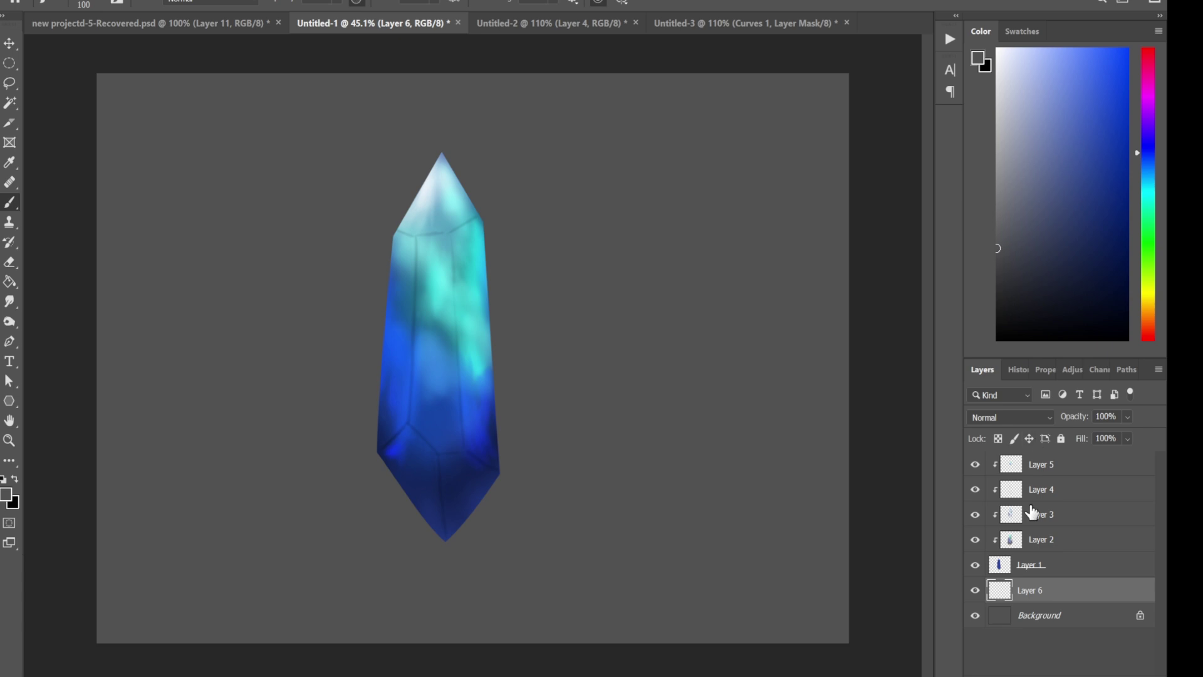
left_click_drag(1063, 589, 1052, 463)
left_click(1010, 417)
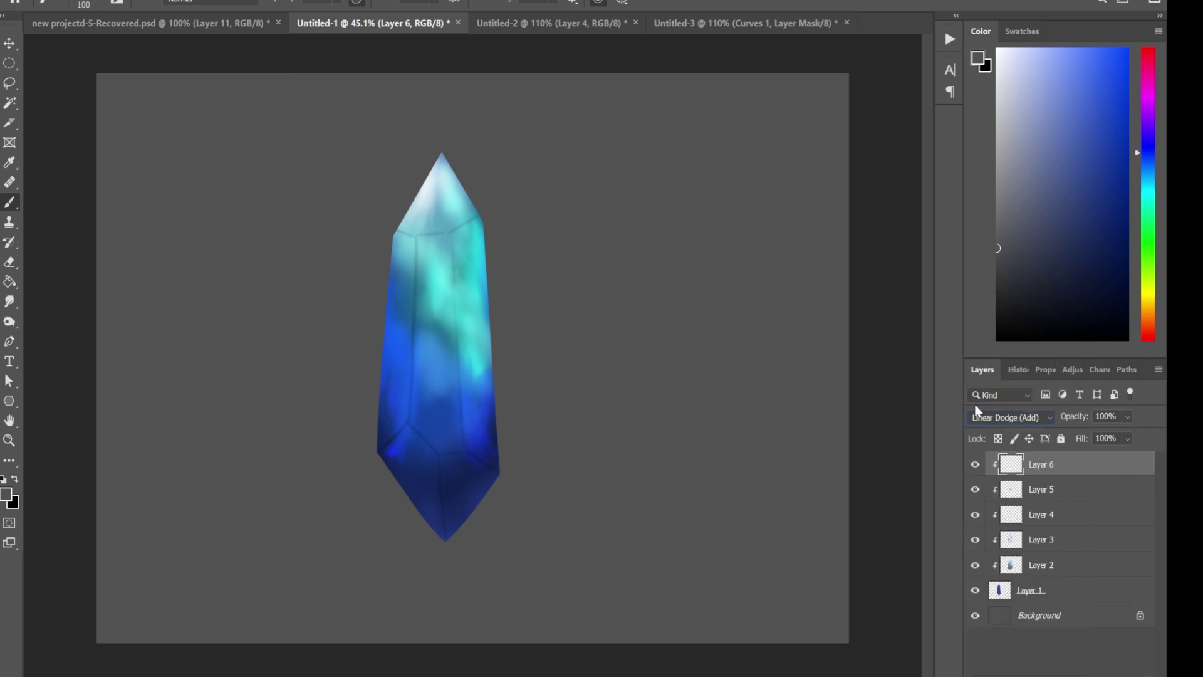
Step: Paint a near-white highlight streak down the crystal's left facet and trim it with the Eraser
left_click(417, 207, "alt")
key("bracketright")
mouse_move(407, 243)
left_mouse_down()
mouse_move(410, 420)
mouse_move(401, 381)
left_mouse_up()
key("e")
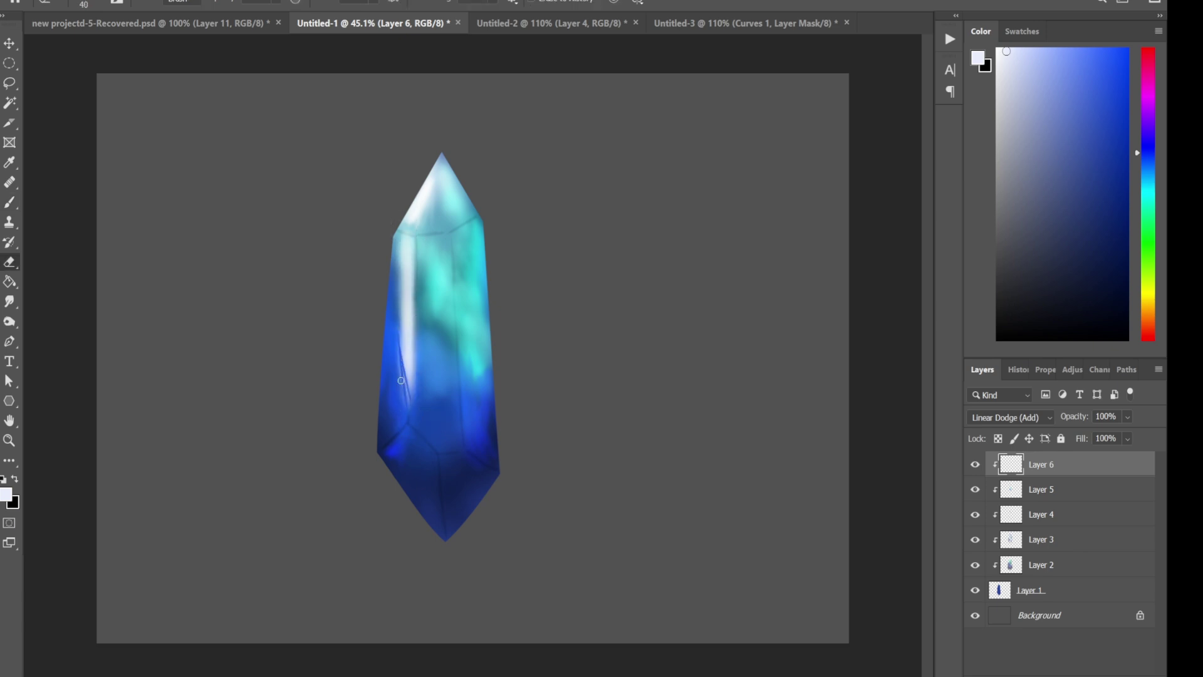
key("bracketright")
key("bracketright")
key("bracketright")
left_click_drag(399, 285, 401, 405)
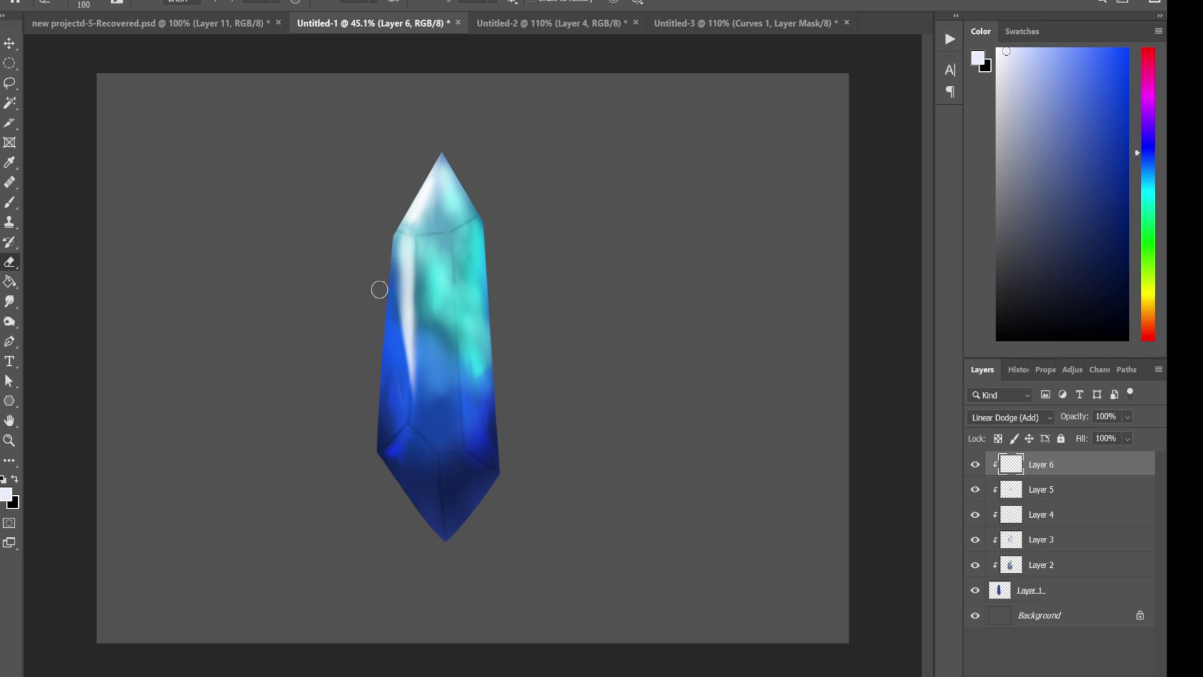
key("bracketright")
key("bracketright")
key("bracketright")
mouse_move(395, 342)
left_mouse_down()
mouse_move(389, 236)
mouse_move(397, 328)
left_mouse_up()
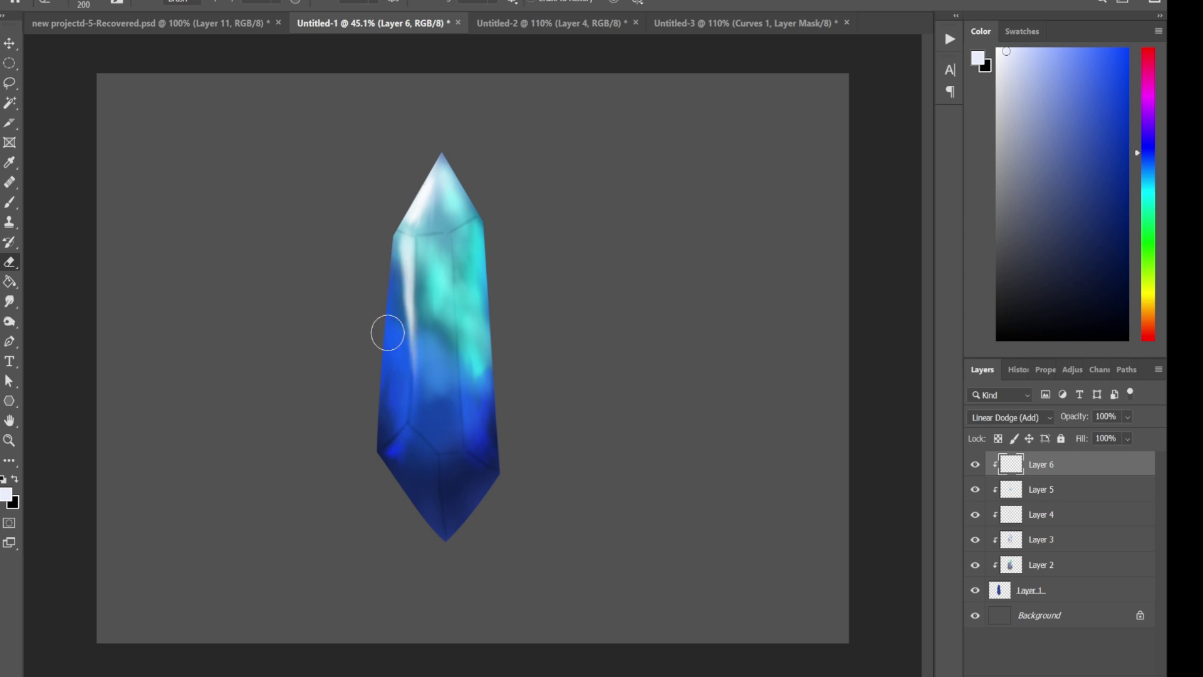
Step: On Layer 4, paint deep navy over the crystal's bottom tip and lower section
left_click(1052, 515)
left_click(1091, 282)
key("b")
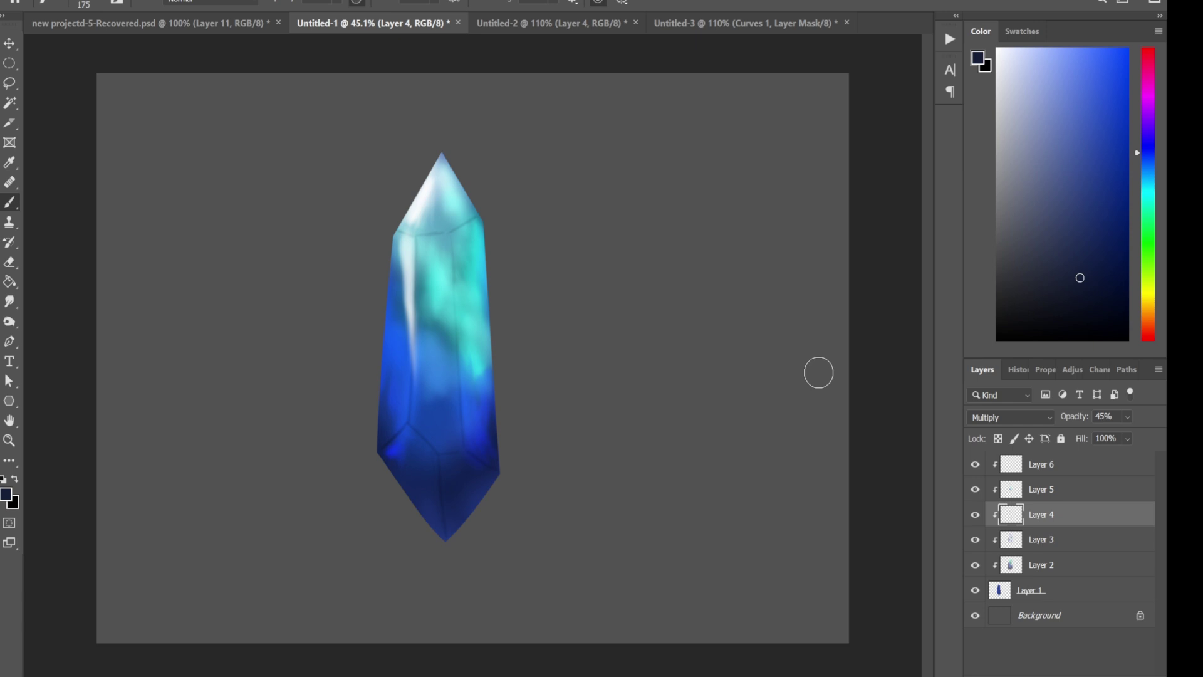
key("bracketright")
key("bracketright")
key("bracketright")
left_click_drag(446, 562, 486, 491)
left_click(424, 526, "alt")
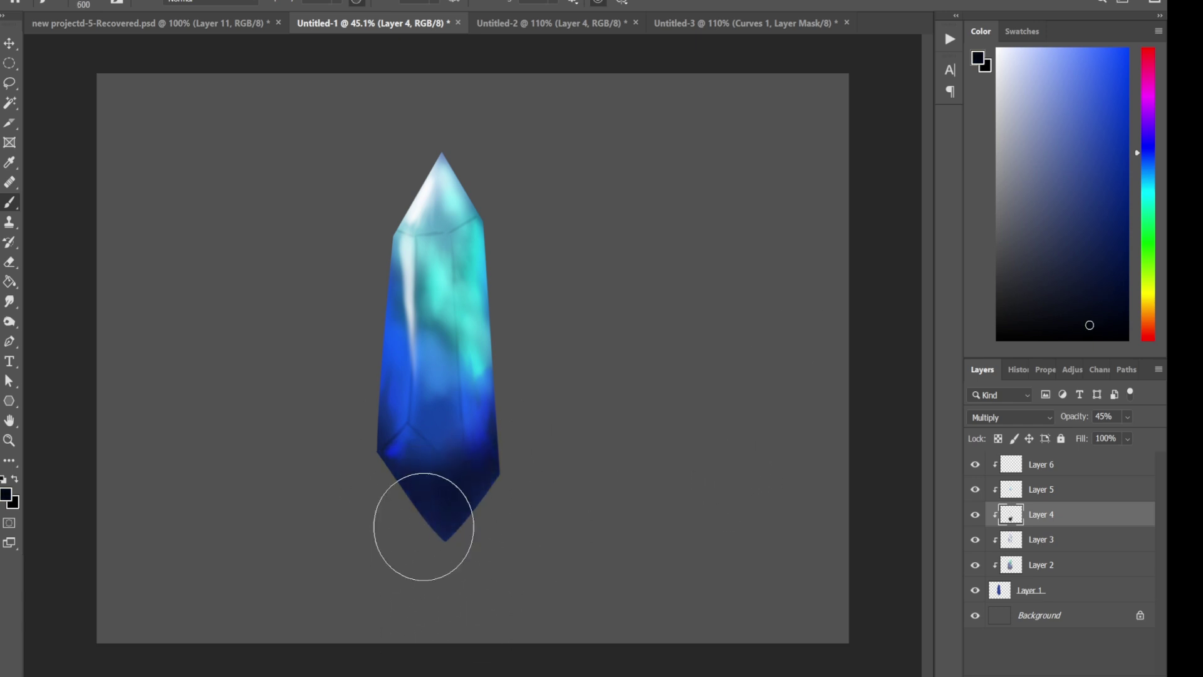
left_click_drag(424, 527, 486, 462)
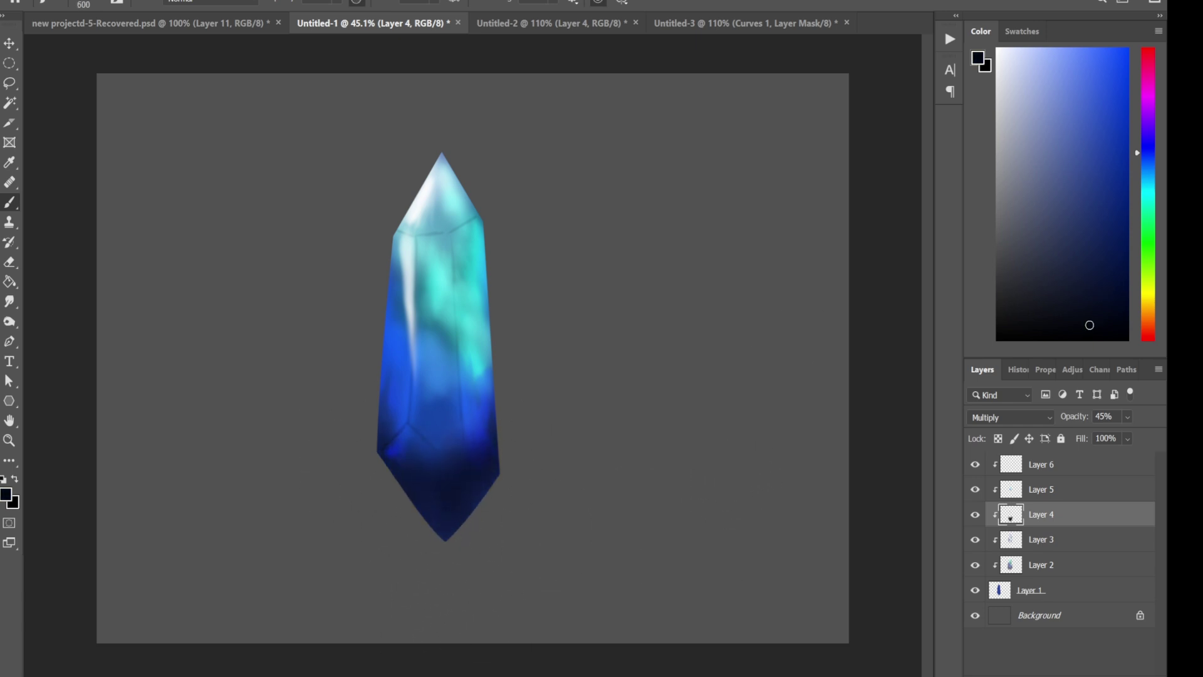
left_click(1013, 598)
Step: Add an Outer Glow to Layer 1 and start choosing a blue glow colour
left_click(1059, 671)
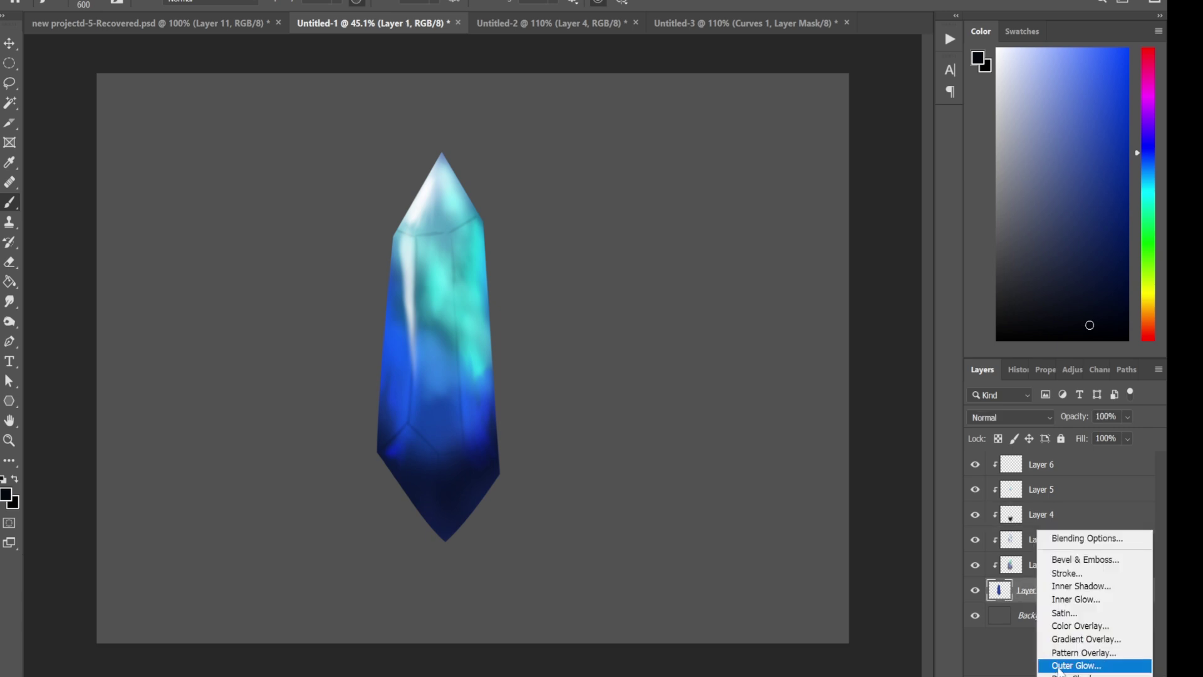
left_click(824, 324)
left_click(481, 415)
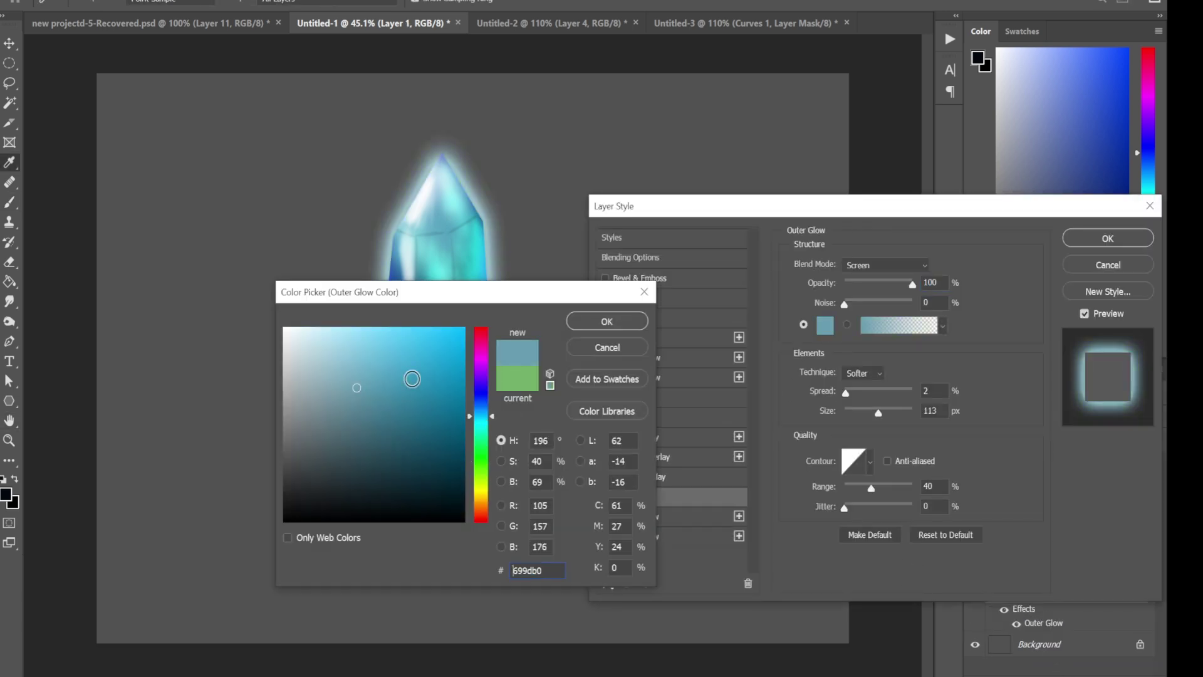
left_click_drag(416, 416, 439, 448)
left_click(481, 399)
left_click_drag(401, 291, 727, 383)
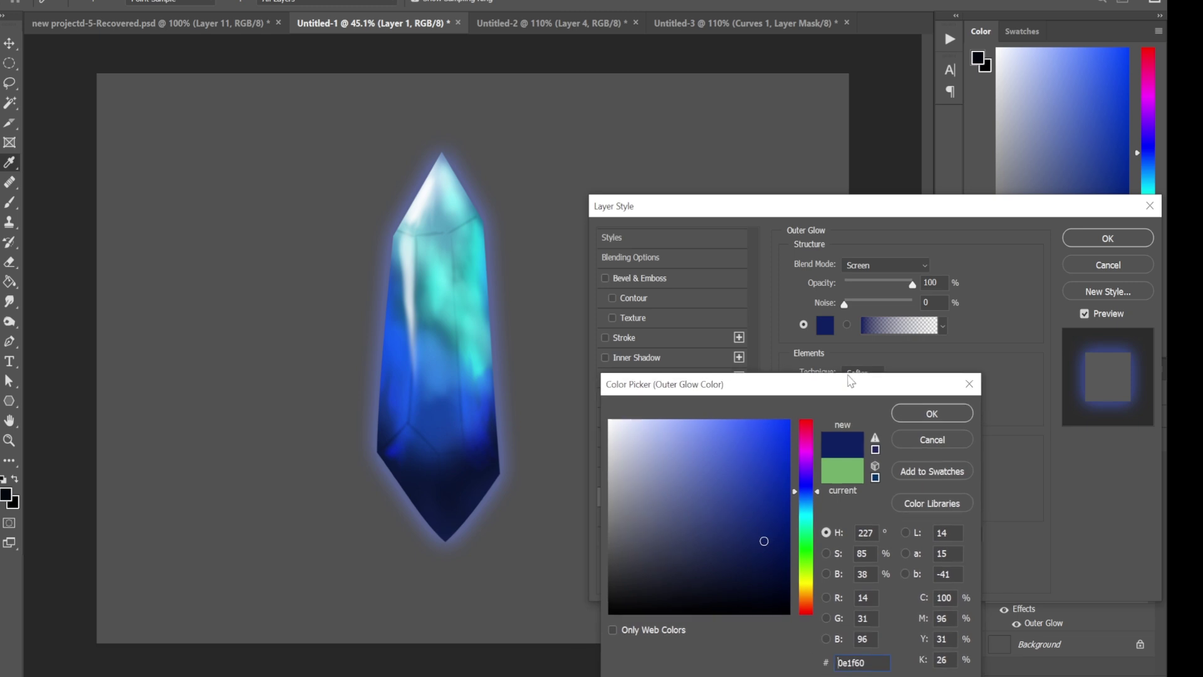
left_click(745, 479)
left_click_drag(797, 491, 798, 495)
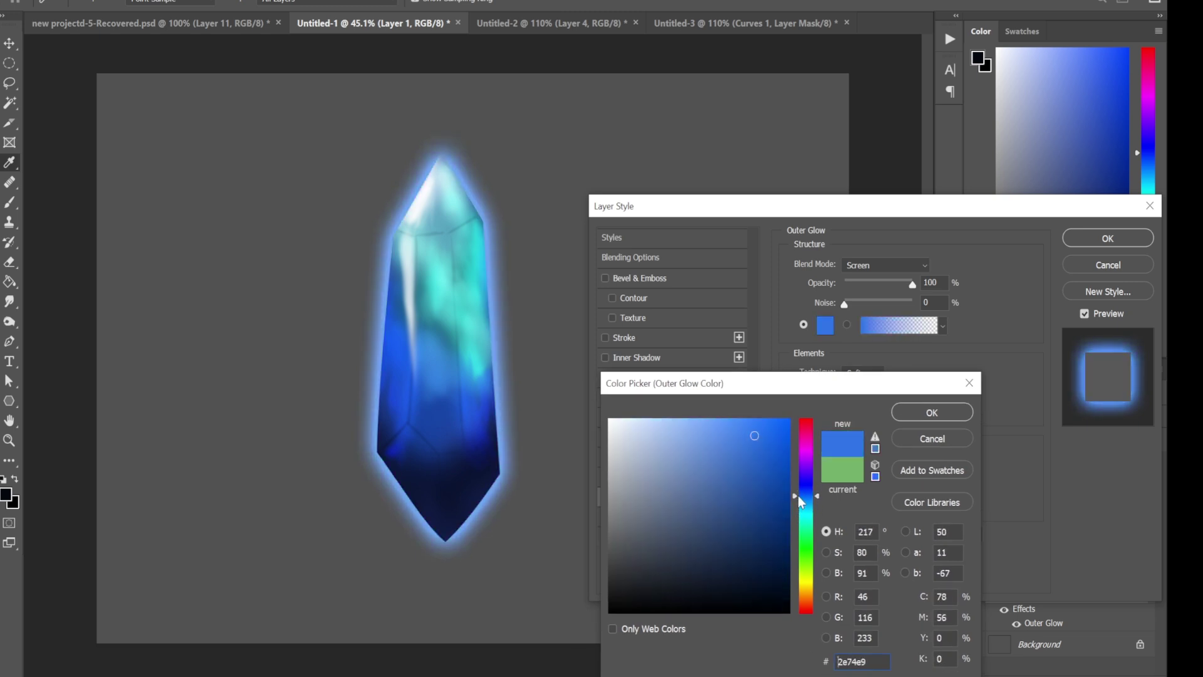
Step: Try a gradient glow, then return to a solid medium blue glow colour
left_click(932, 412)
left_click(899, 326)
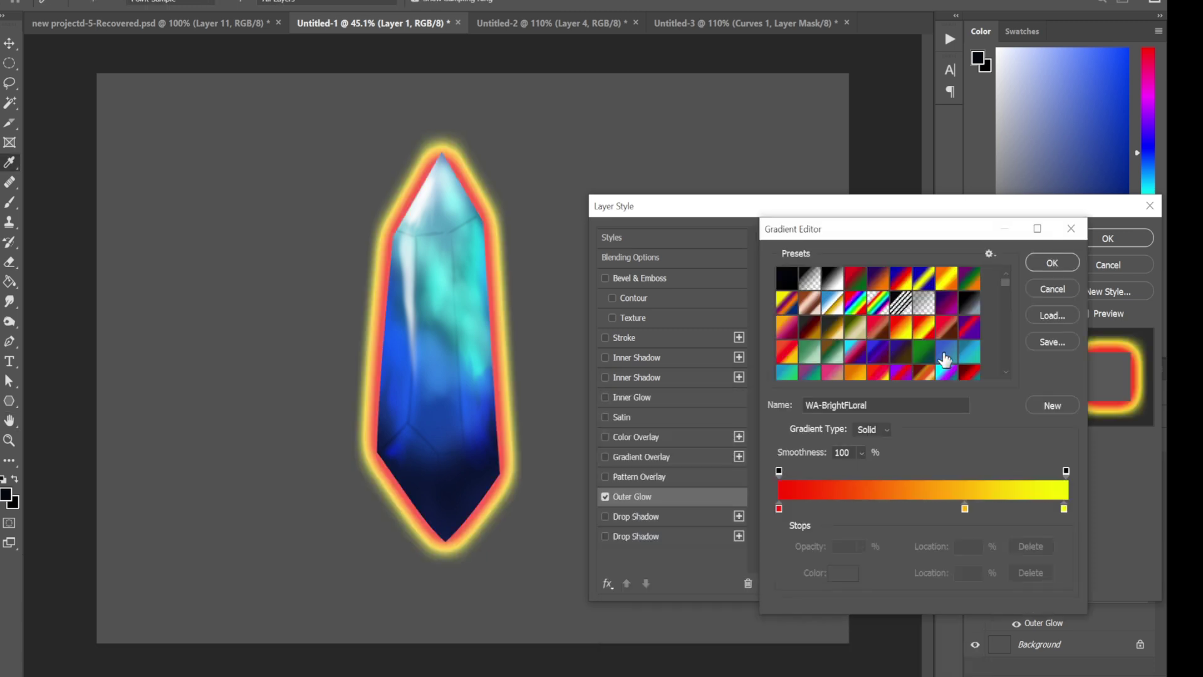
left_click(1050, 293)
left_click(825, 324)
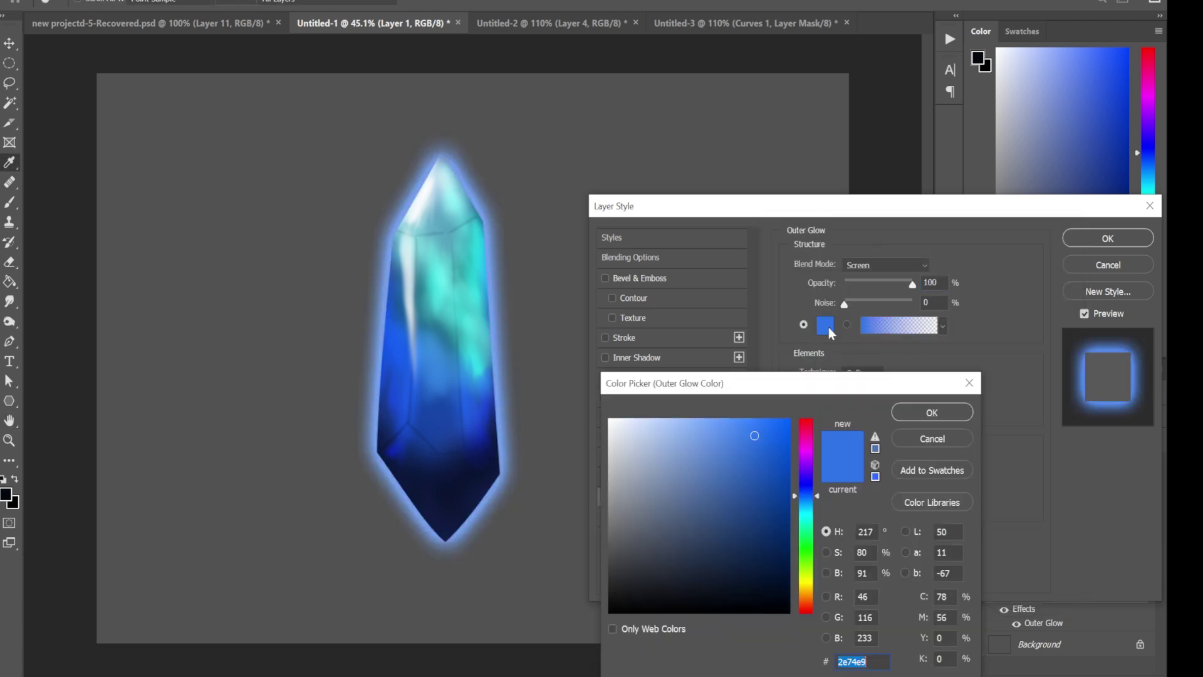
mouse_move(761, 474)
left_mouse_down()
mouse_move(712, 480)
mouse_move(725, 468)
mouse_move(804, 519)
mouse_move(813, 483)
mouse_move(806, 505)
left_mouse_up()
left_click(687, 461)
left_click(727, 474)
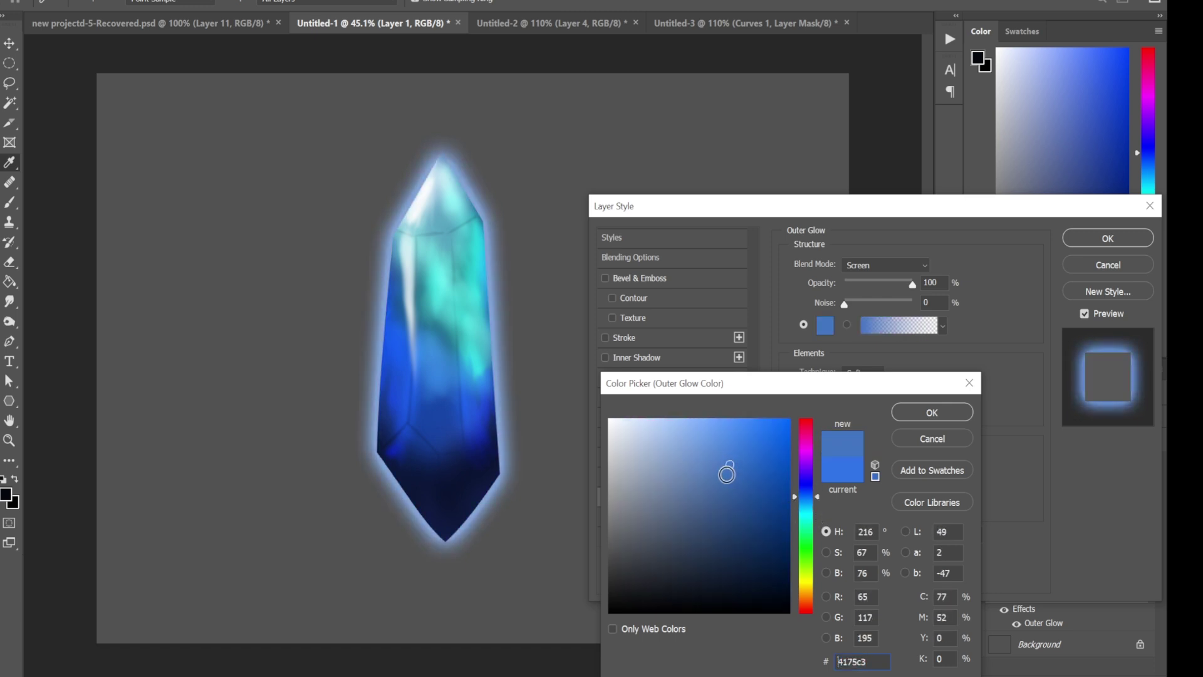
left_click_drag(694, 484, 748, 473)
Step: Confirm the blue glow colour, widen the Outer Glow to 169 px, and apply it
key("Return")
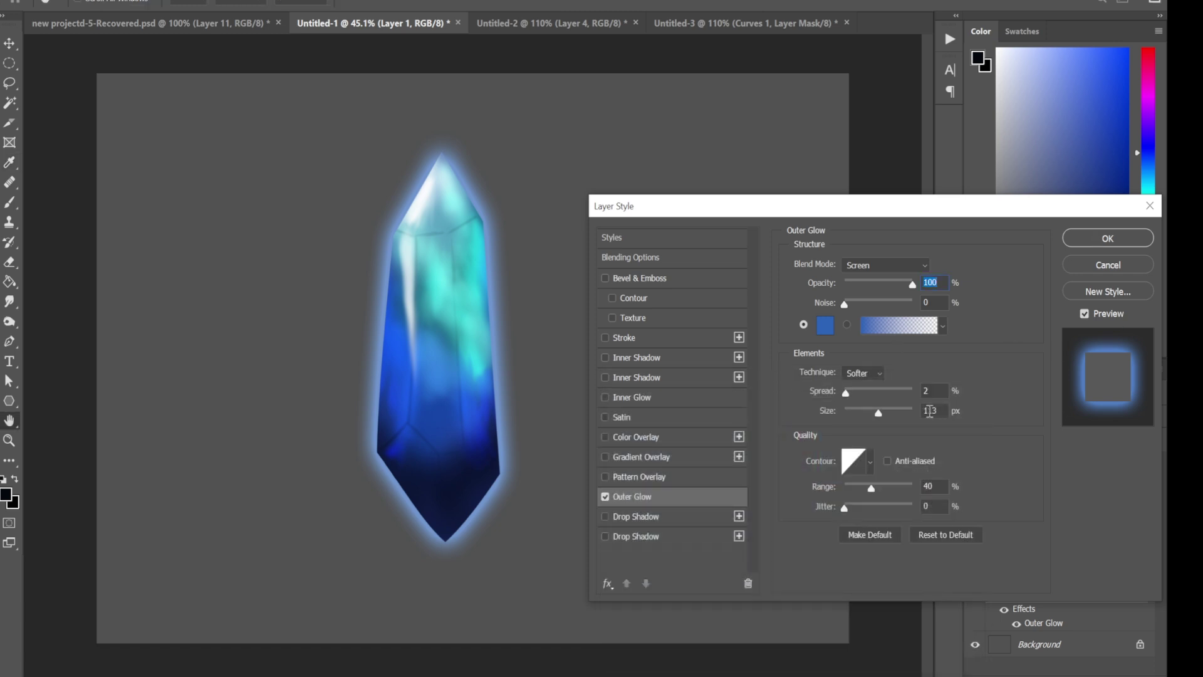
mouse_move(880, 411)
left_mouse_down()
mouse_move(893, 411)
mouse_move(845, 398)
left_mouse_up()
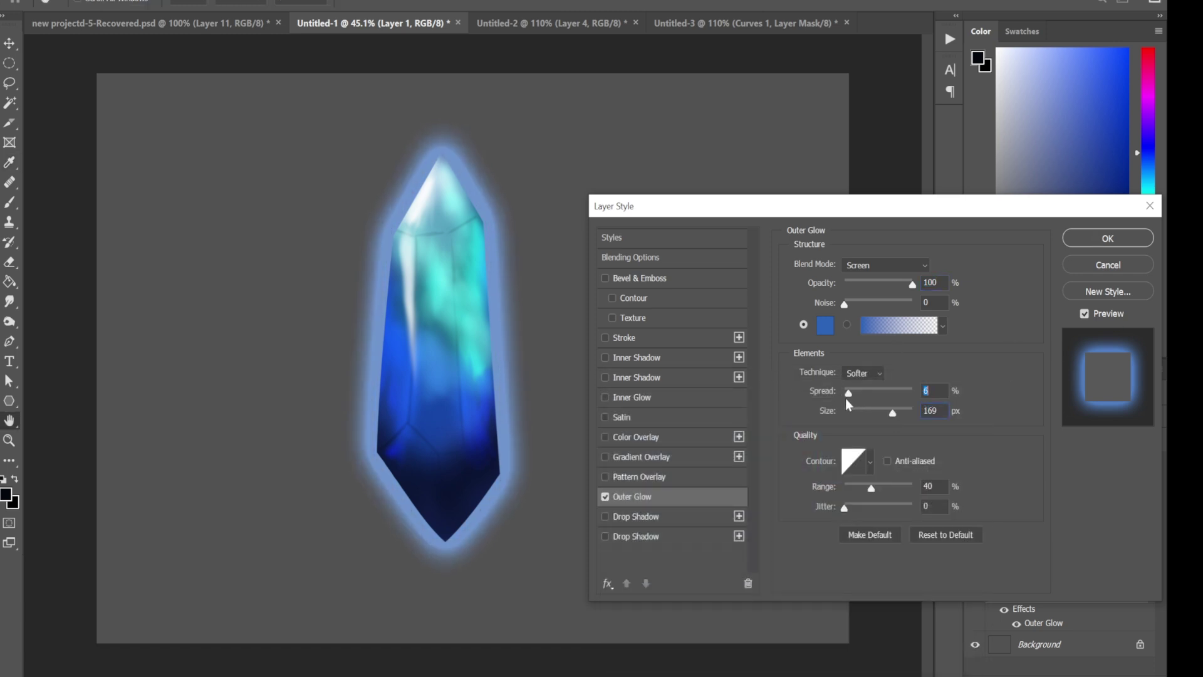
left_click(1089, 240)
left_click(1003, 642)
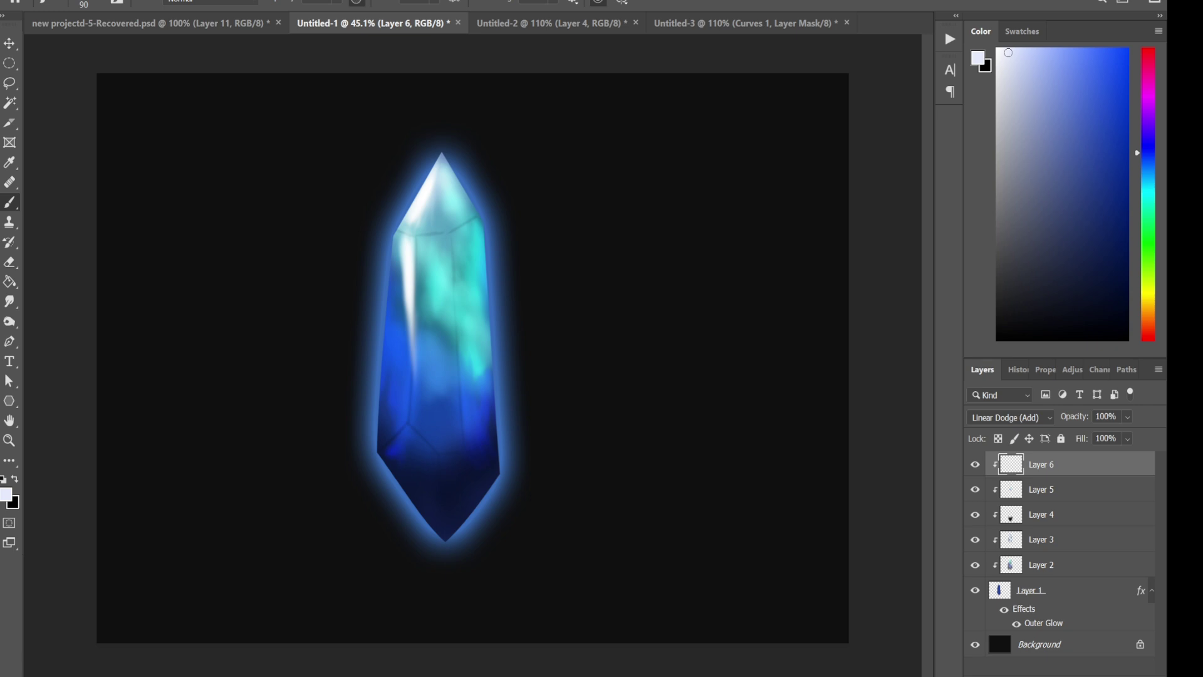
Step: Undo the last change to tone down the white highlight streak
key("ctrl+z")
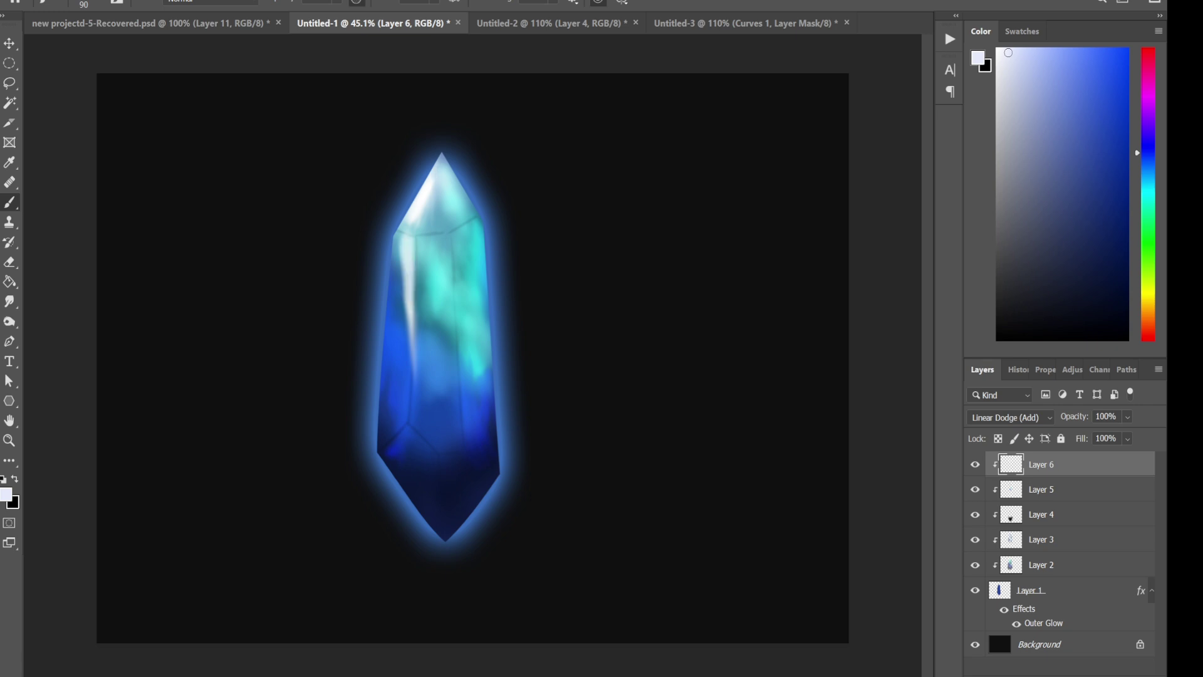
left_click(97, 5)
left_click(431, 181)
Step: On the Background, dab a huge soft round brush behind the crystal for a bluish halo
left_click(1065, 645)
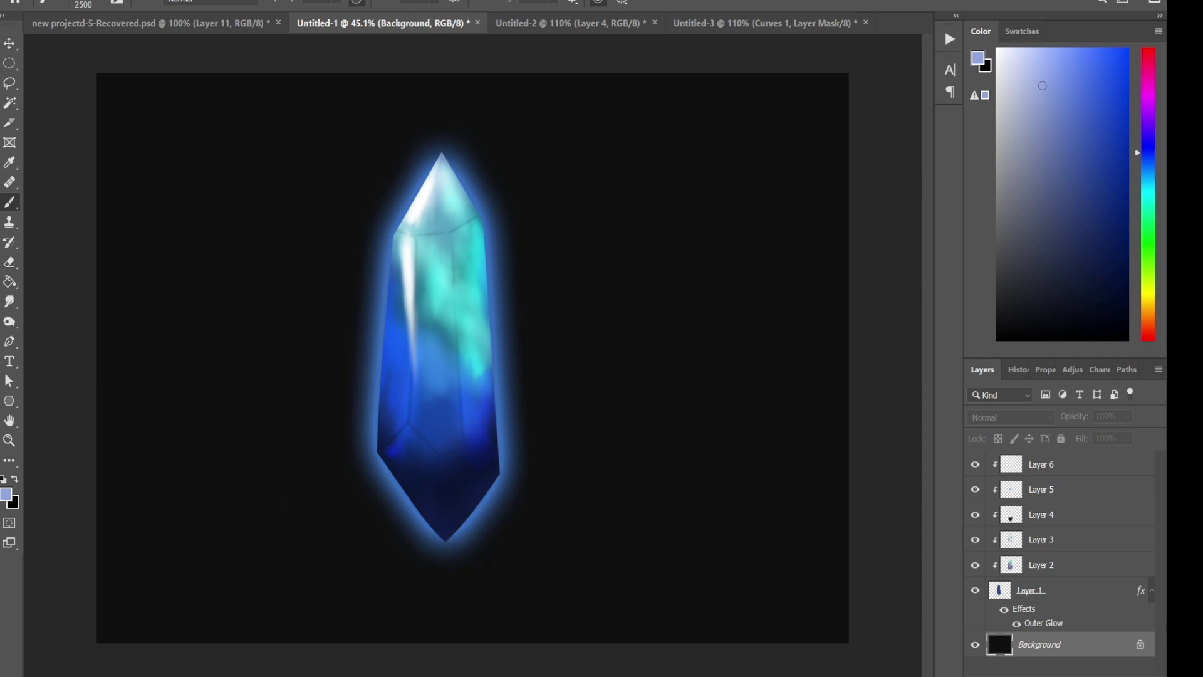
left_click(97, 5)
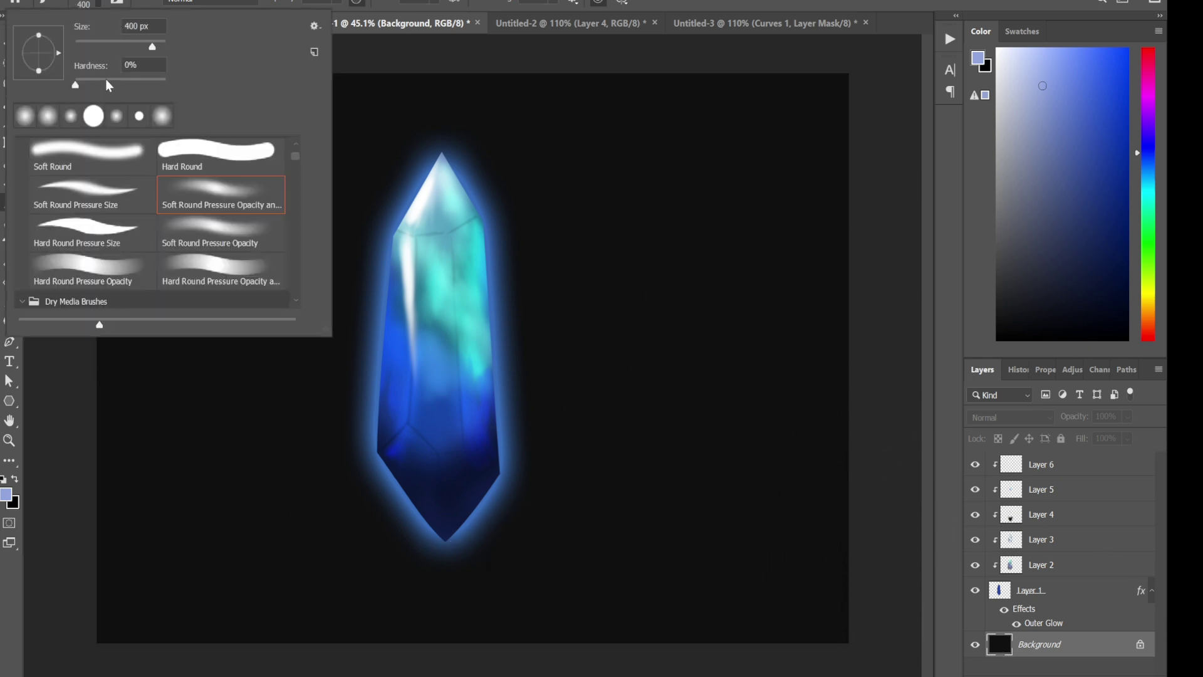
left_click(950, 405)
key("bracketright")
key("bracketright")
key("bracketright")
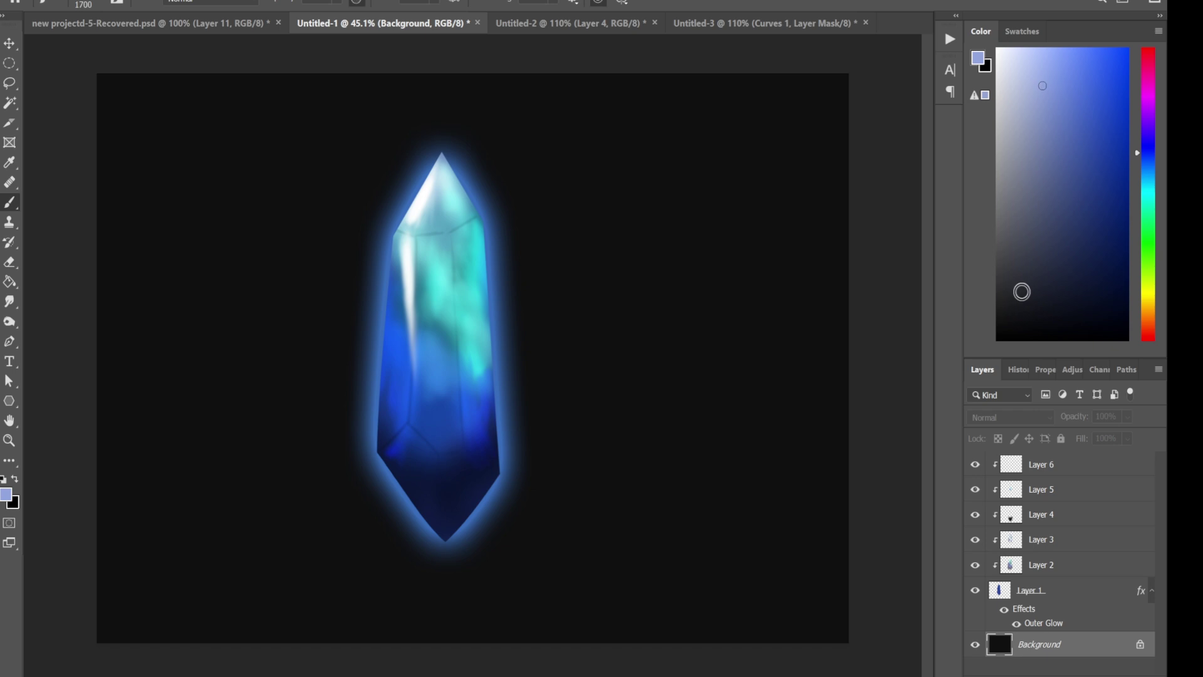
key("bracketright")
key("bracketright")
key("bracketright")
left_click(361, 345)
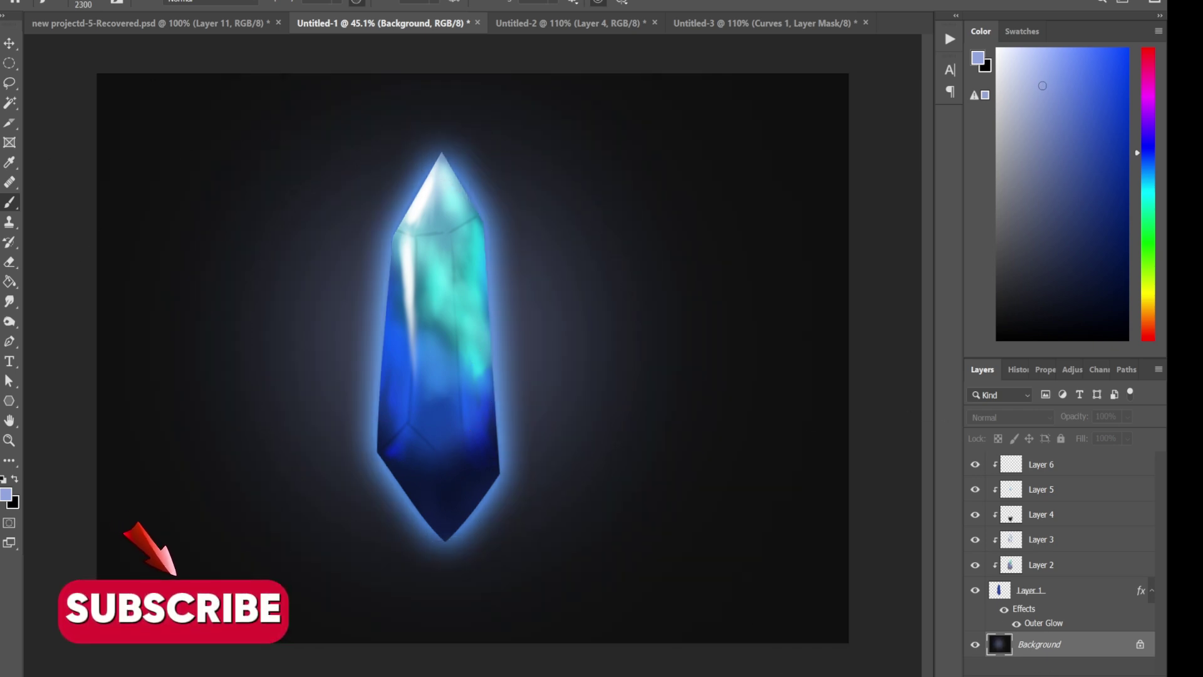
left_click(439, 349)
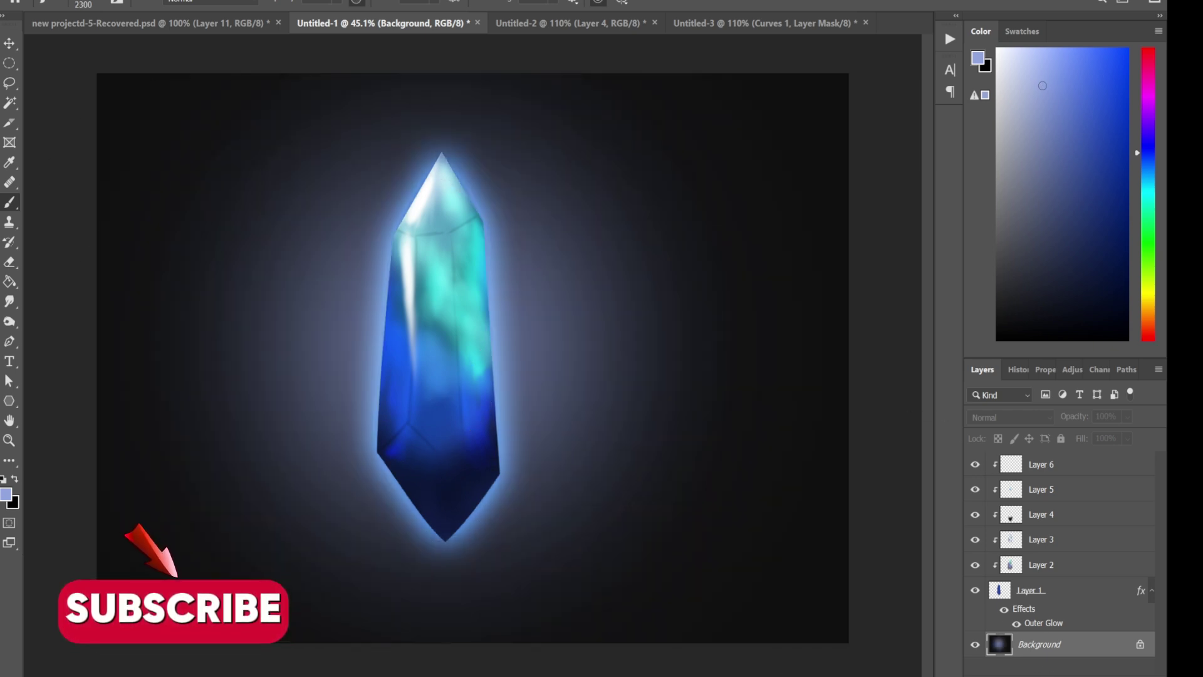